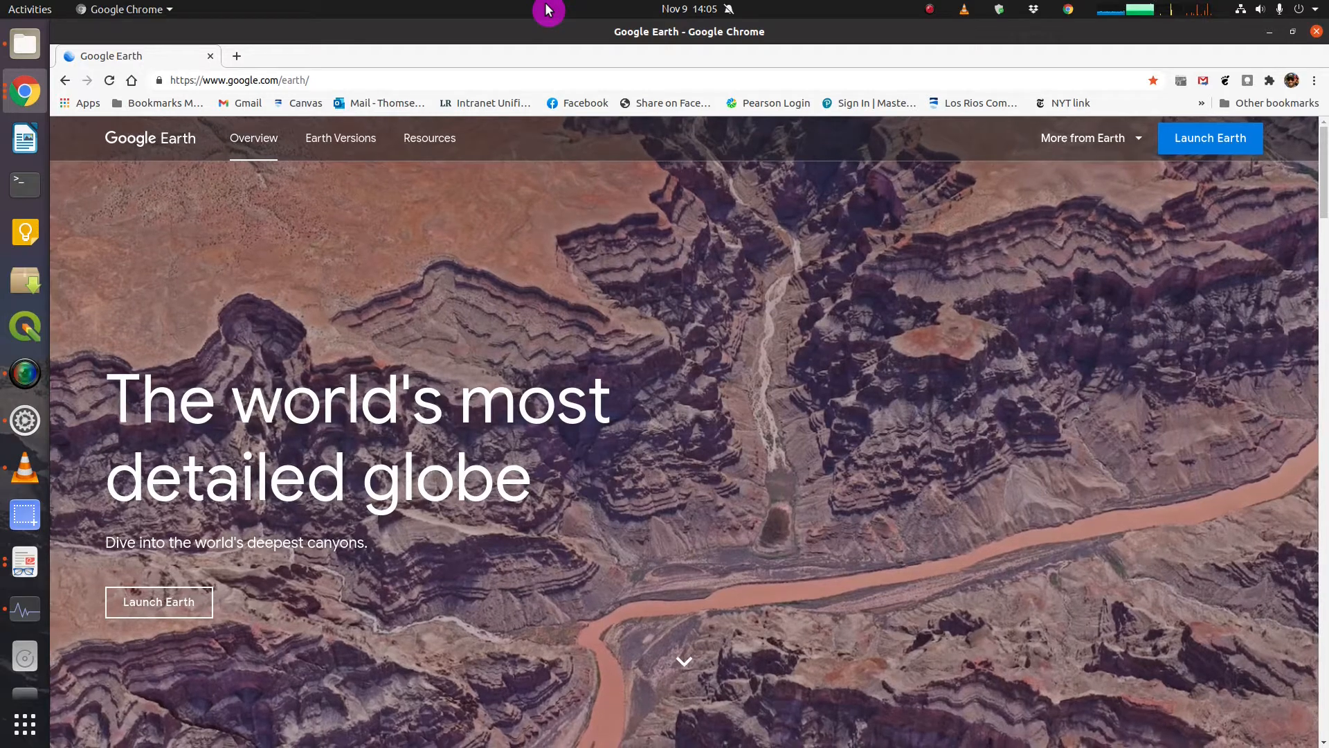
Step: Launch the web version of Google Earth, keeping only its browser tab open and displaying it full screen
click(255, 81)
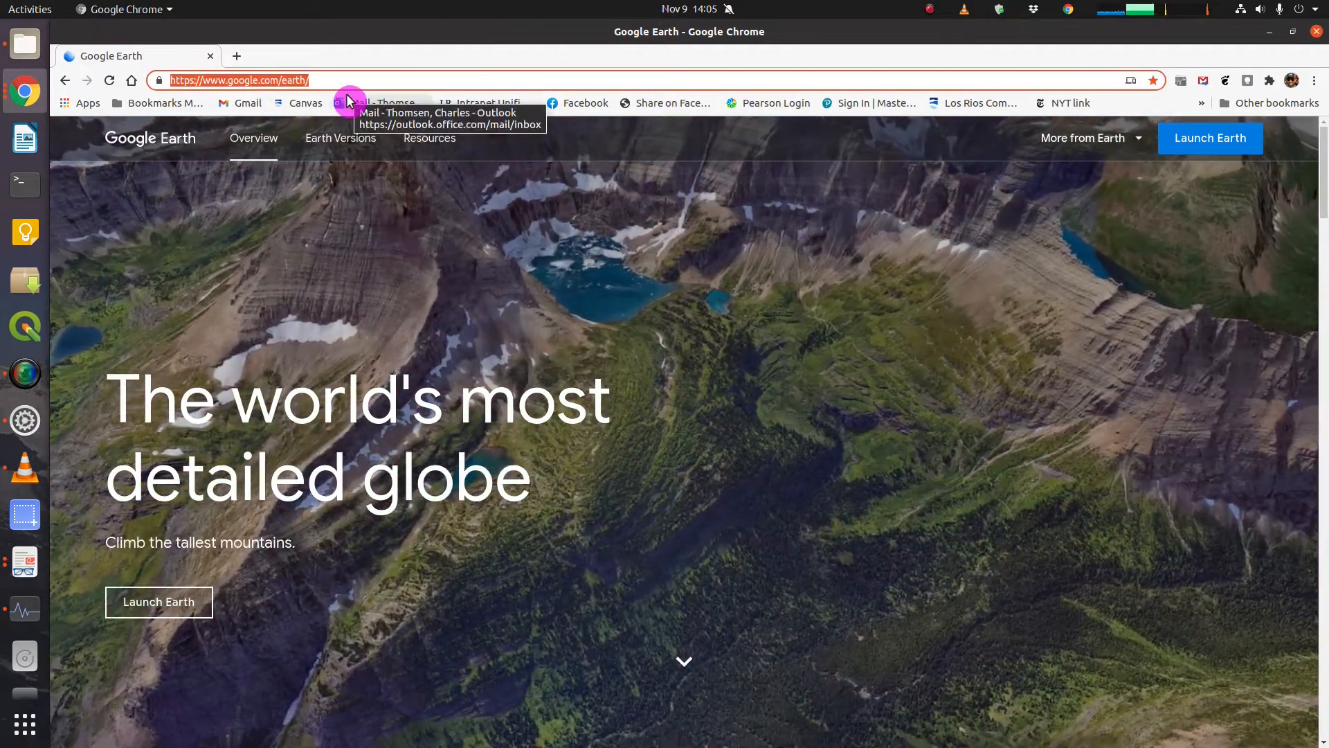
click(167, 609)
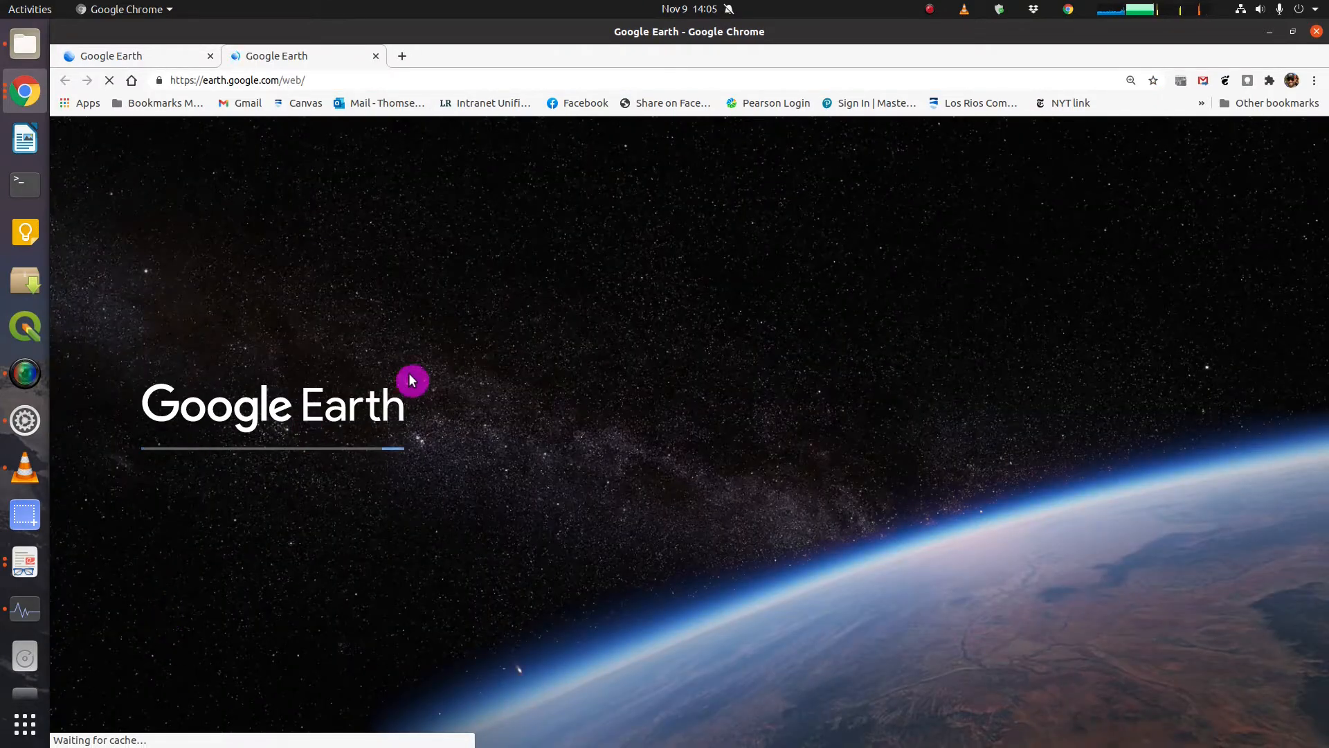
click(210, 57)
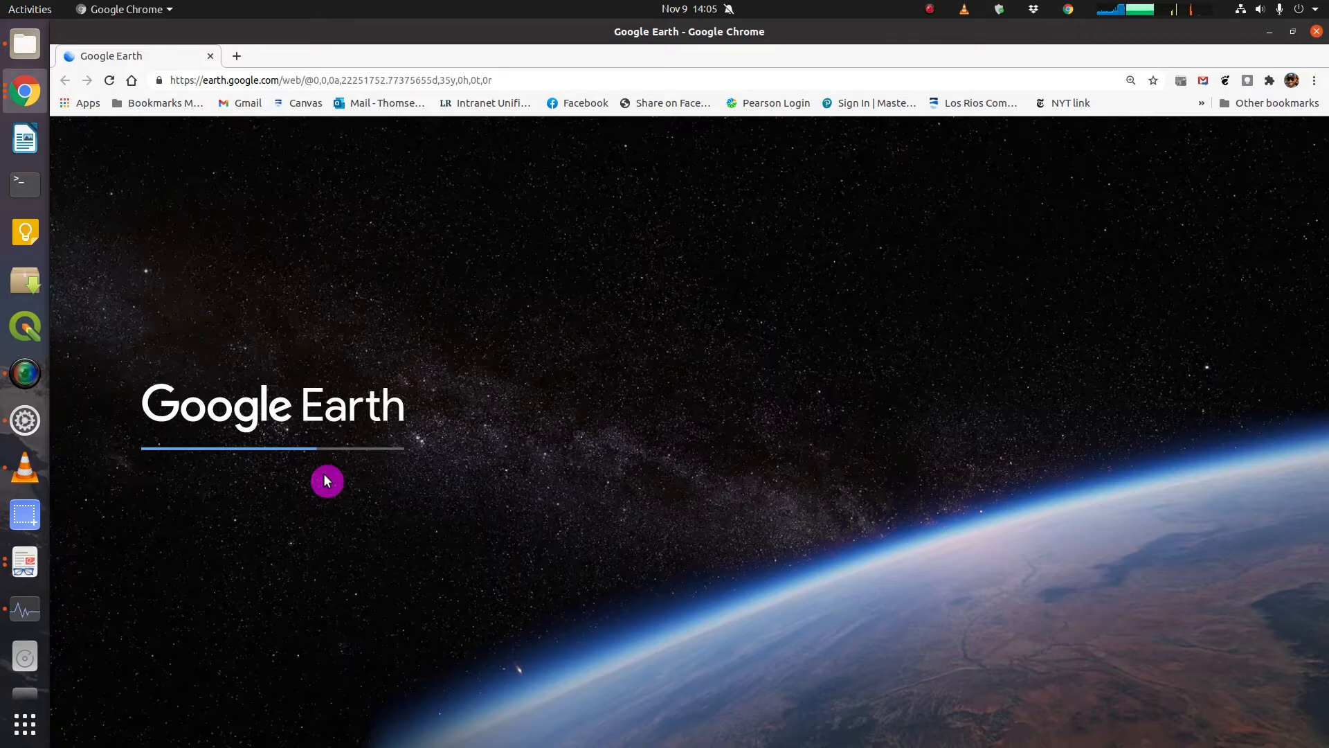
key(F11)
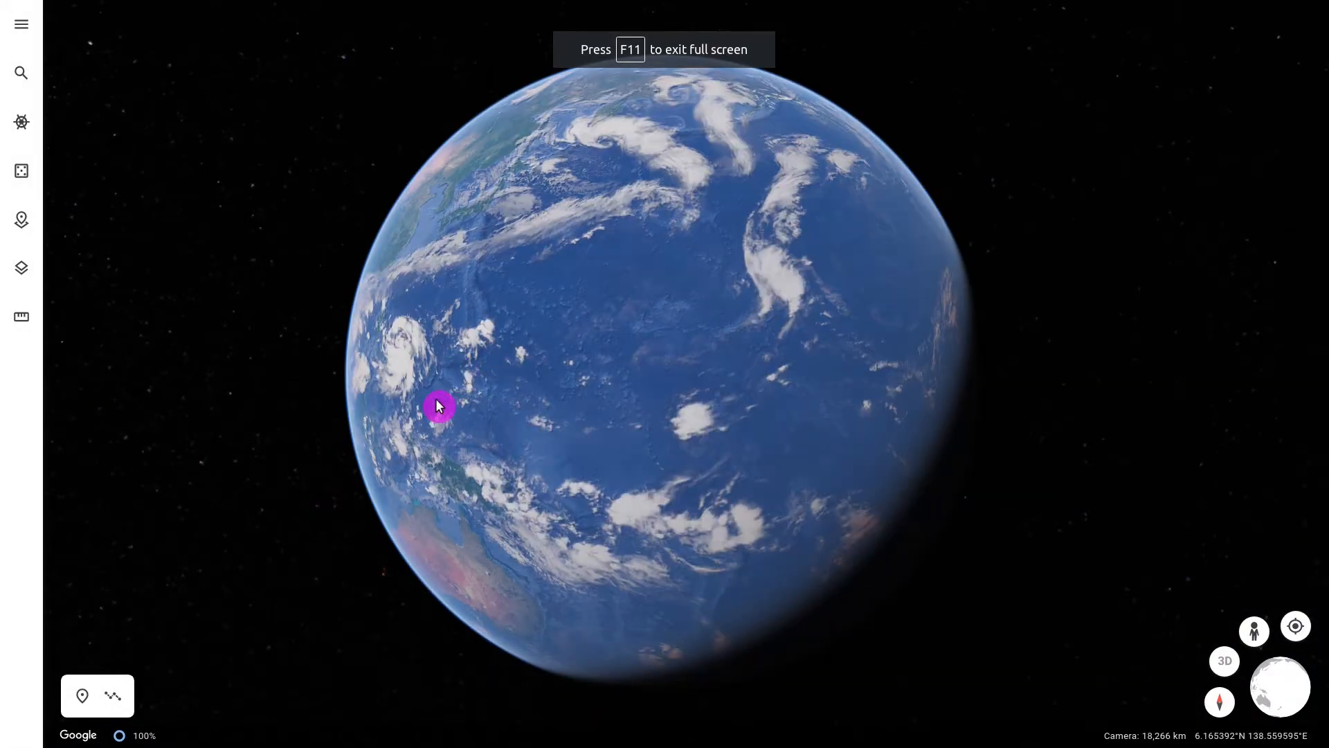
Step: Rotate the globe from the Pacific across Africa and Asia to North America, inspecting central Africa up close along the way
drag(436, 401, 905, 415)
drag(511, 433, 693, 412)
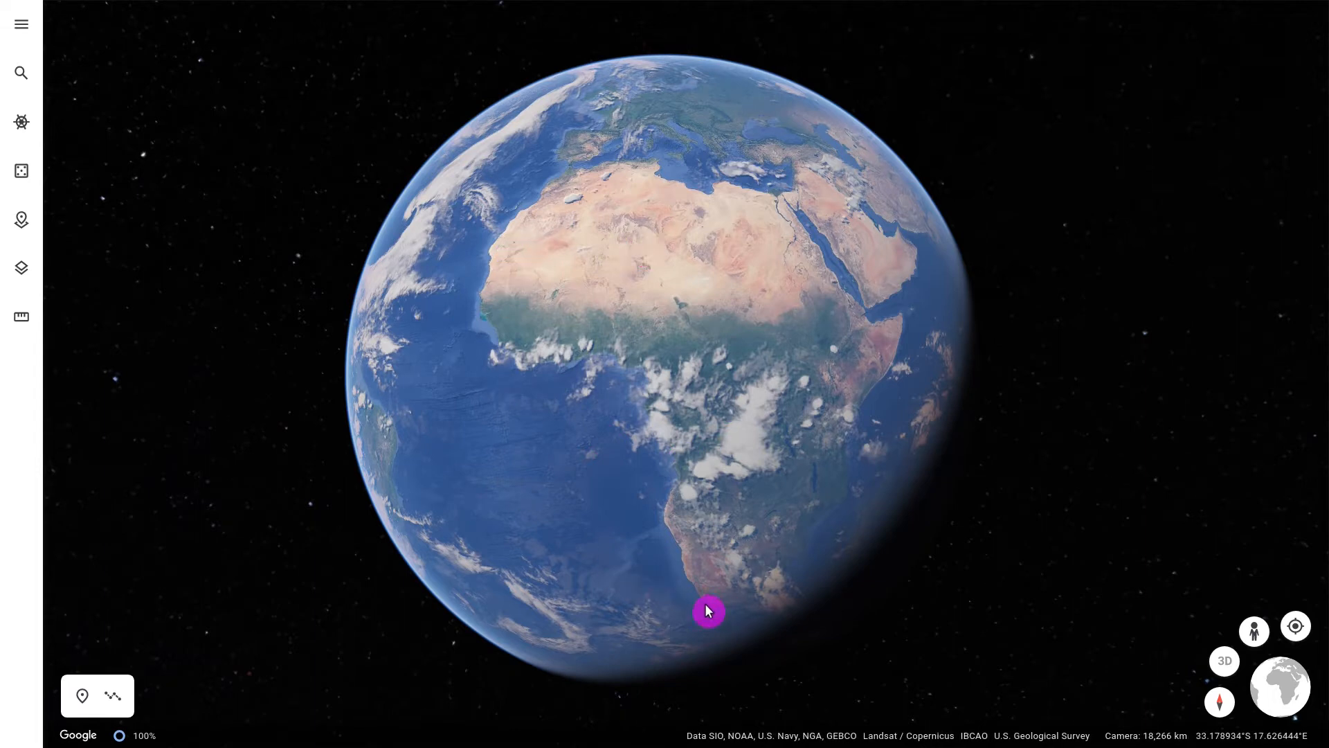
drag(750, 448, 742, 374)
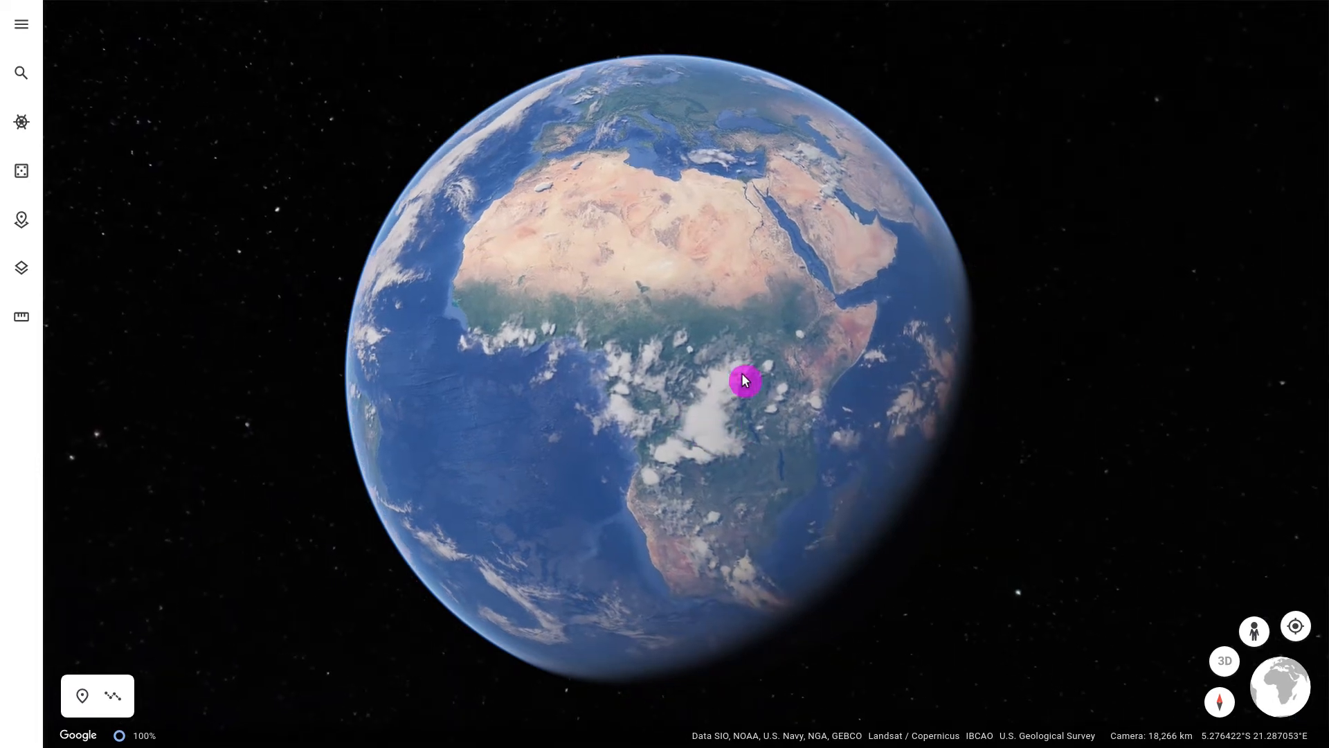
scroll(754, 412, up, 5)
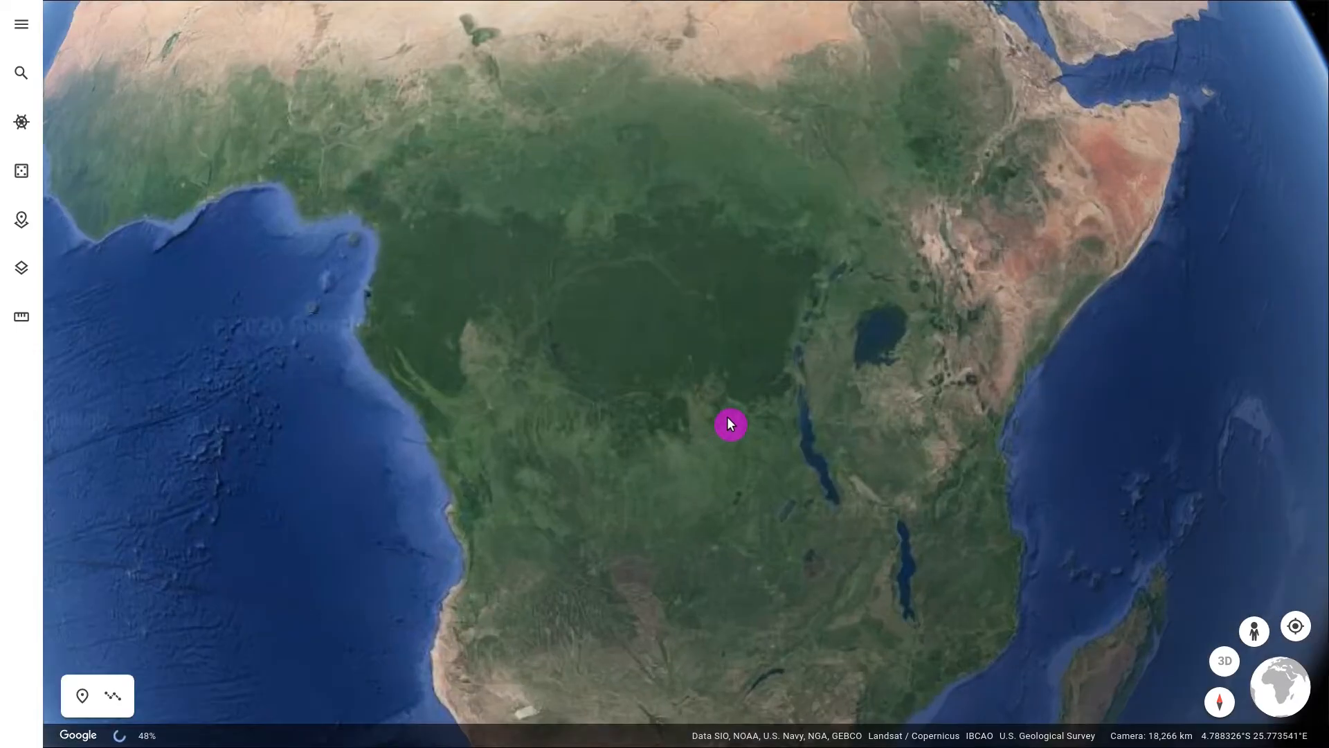
scroll(603, 353, down, 5)
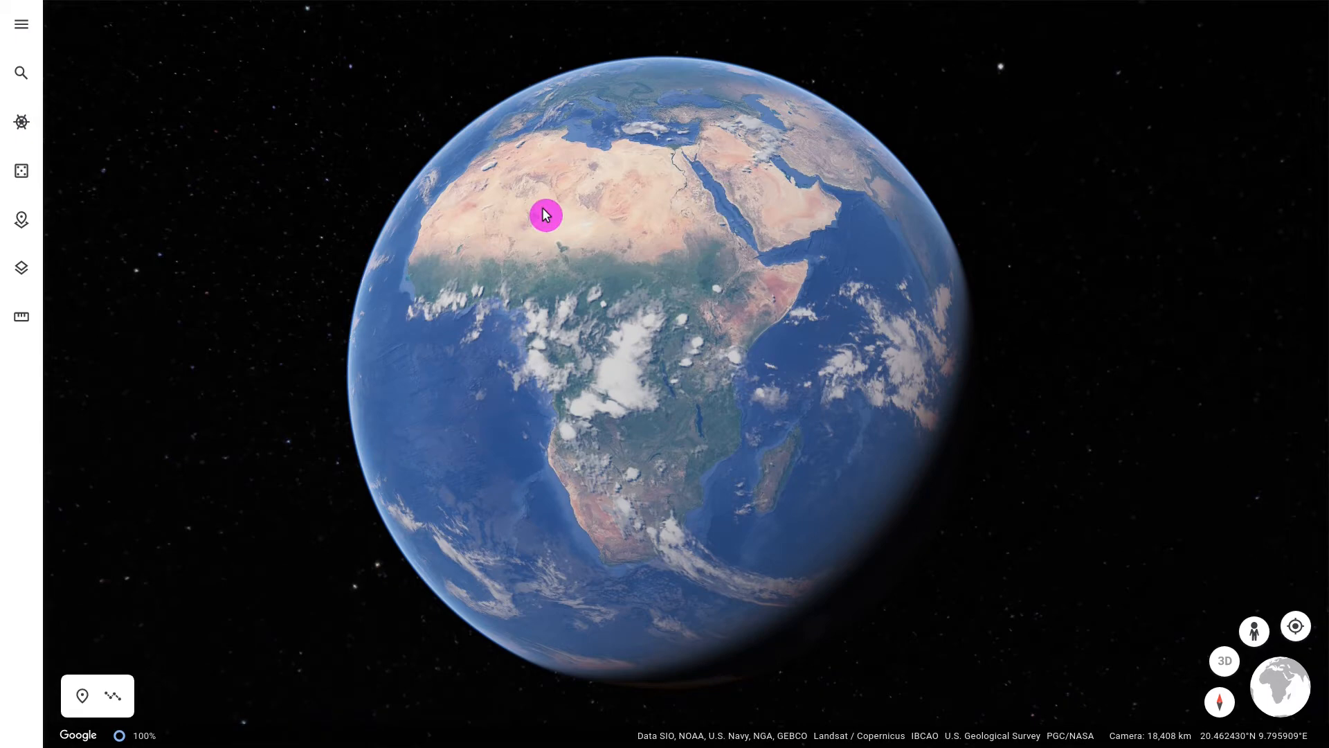
drag(819, 258, 646, 386)
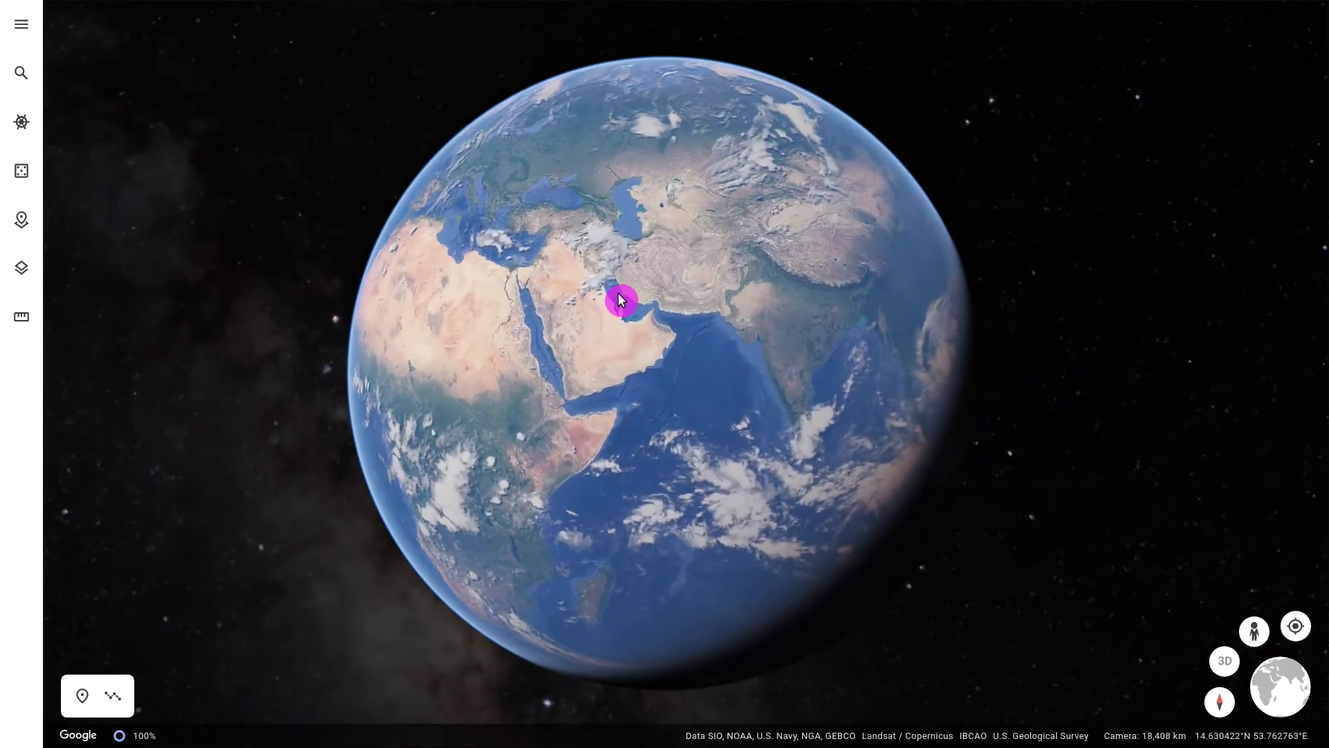
drag(792, 377, 478, 376)
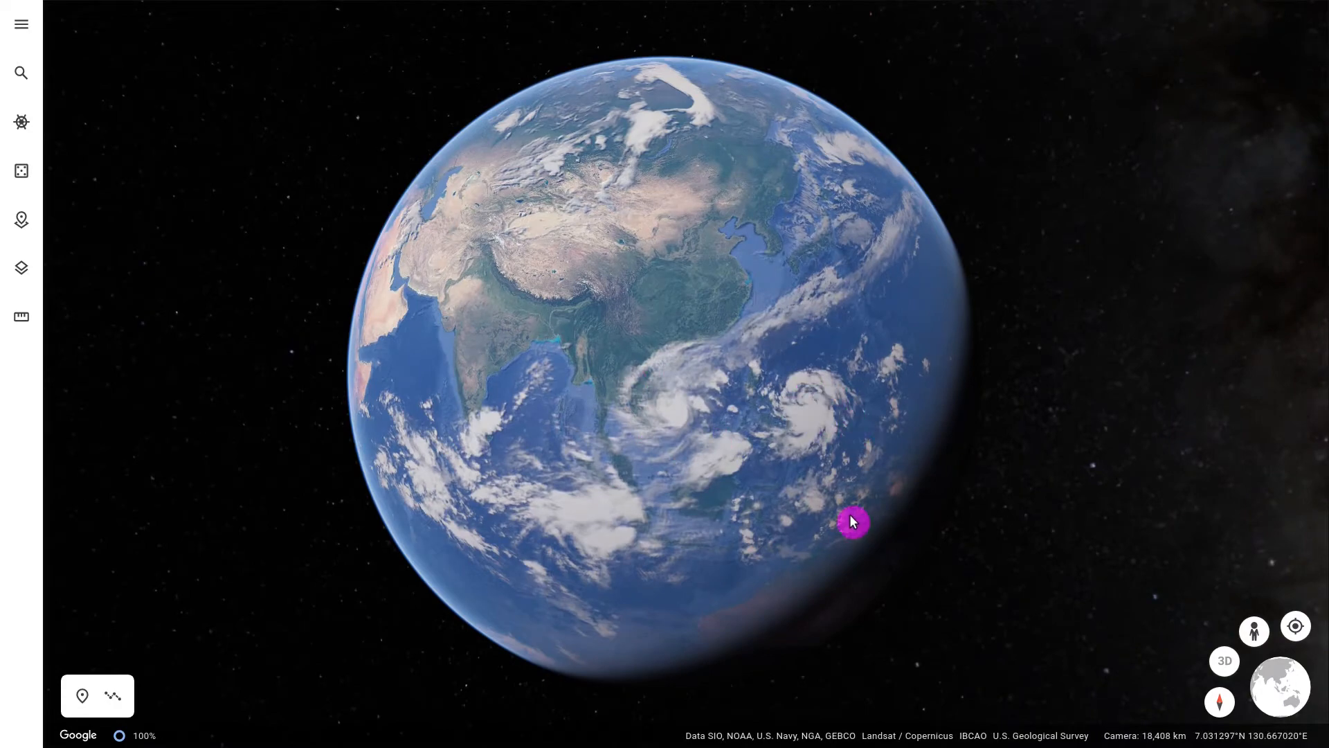
drag(852, 522, 496, 421)
drag(771, 371, 409, 326)
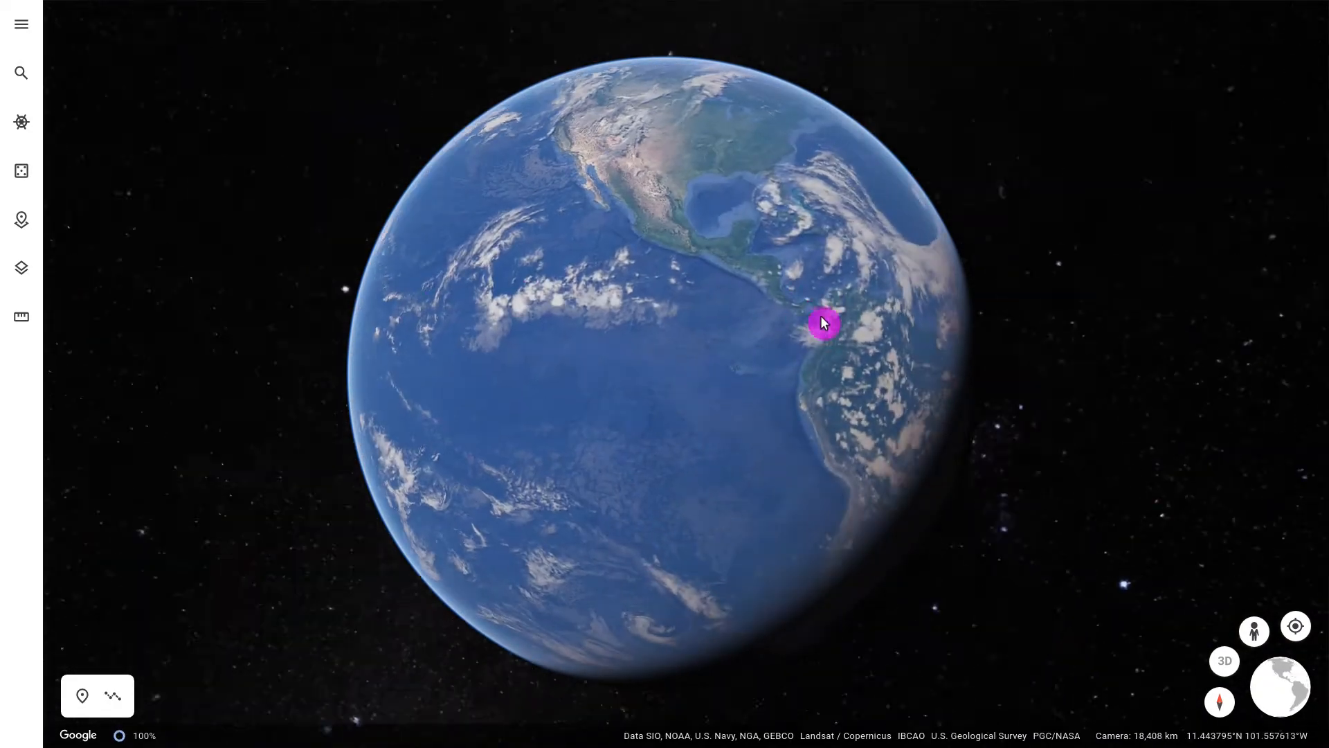
mouse_move(821, 320)
mouse_down()
mouse_move(721, 414)
mouse_move(758, 493)
mouse_up()
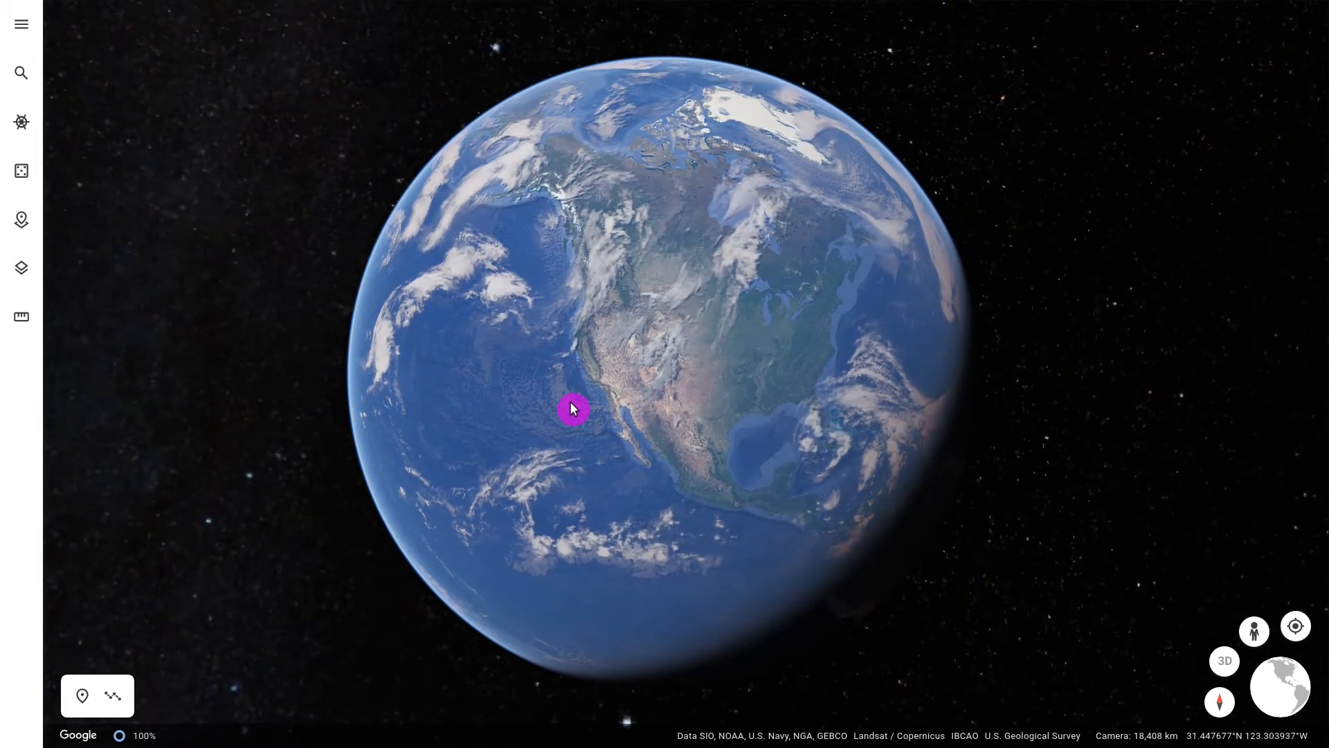
Step: Review the Map Style options and the main menu entries without changing any setting
click(22, 31)
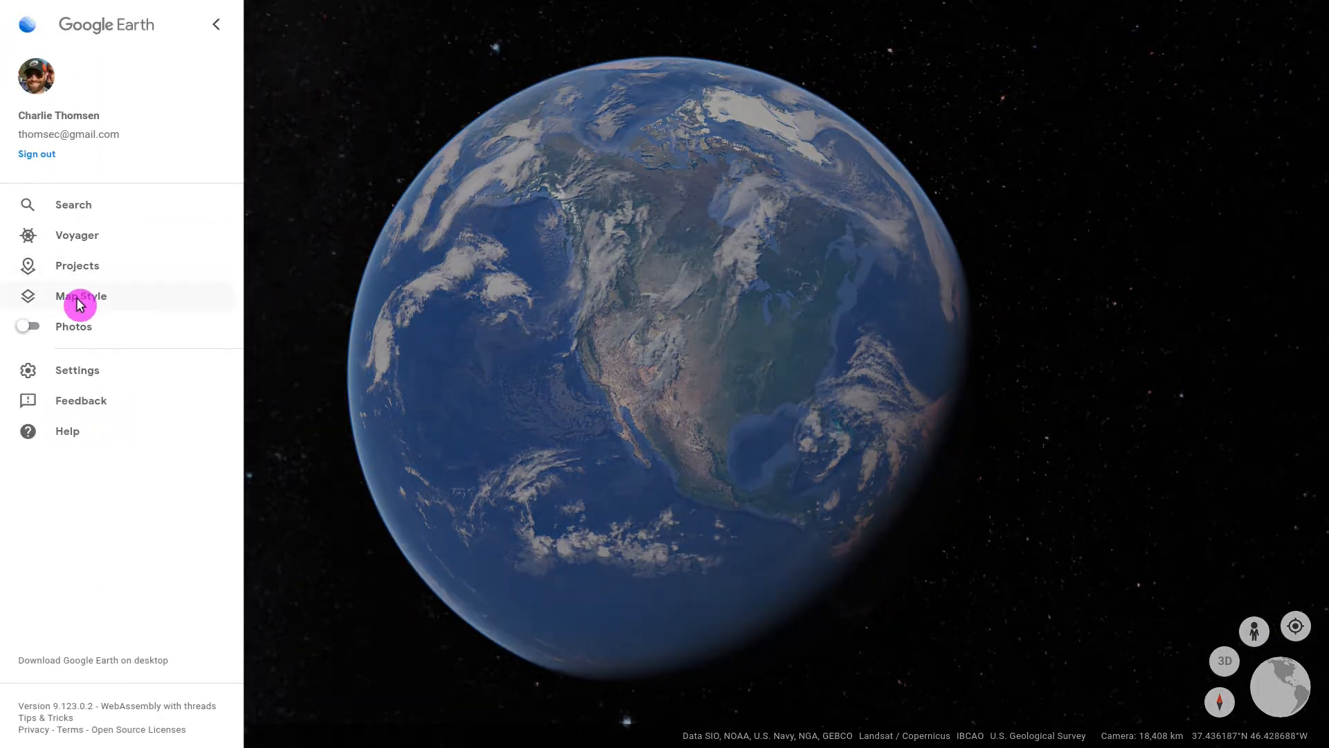
click(87, 297)
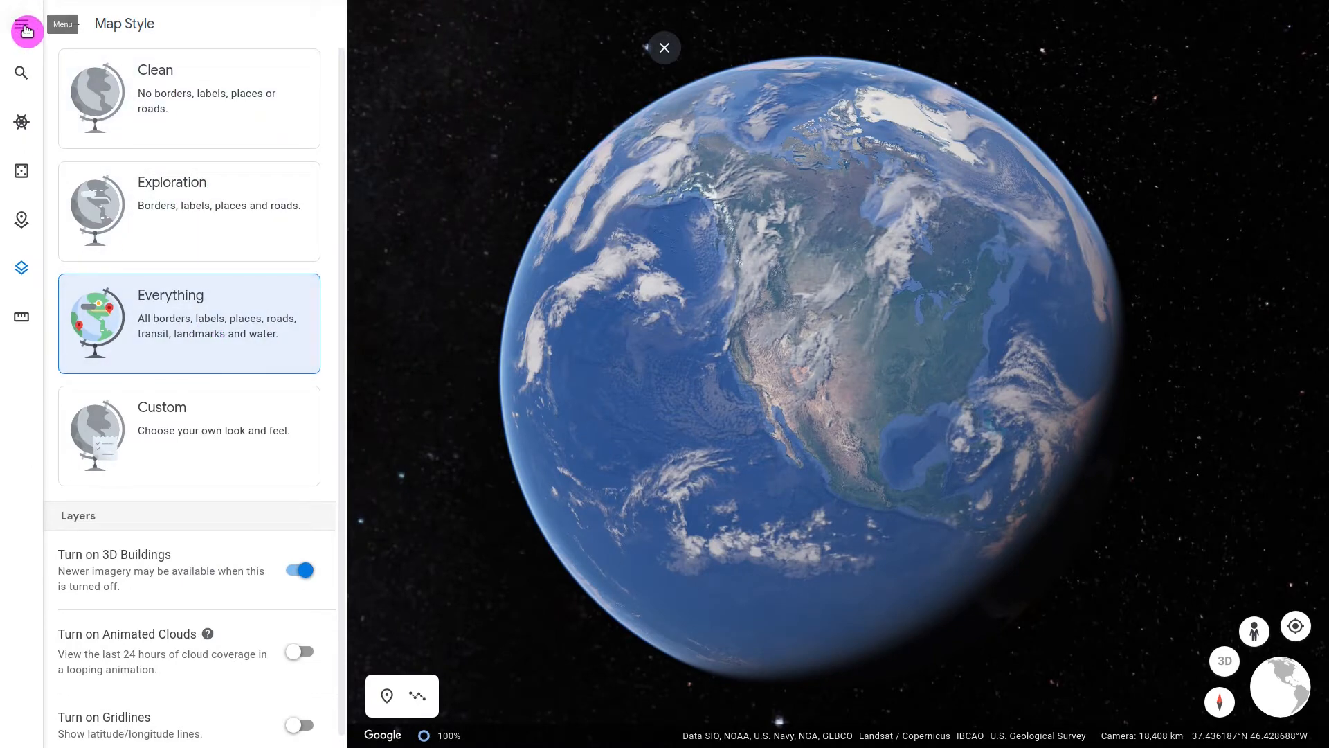
click(25, 30)
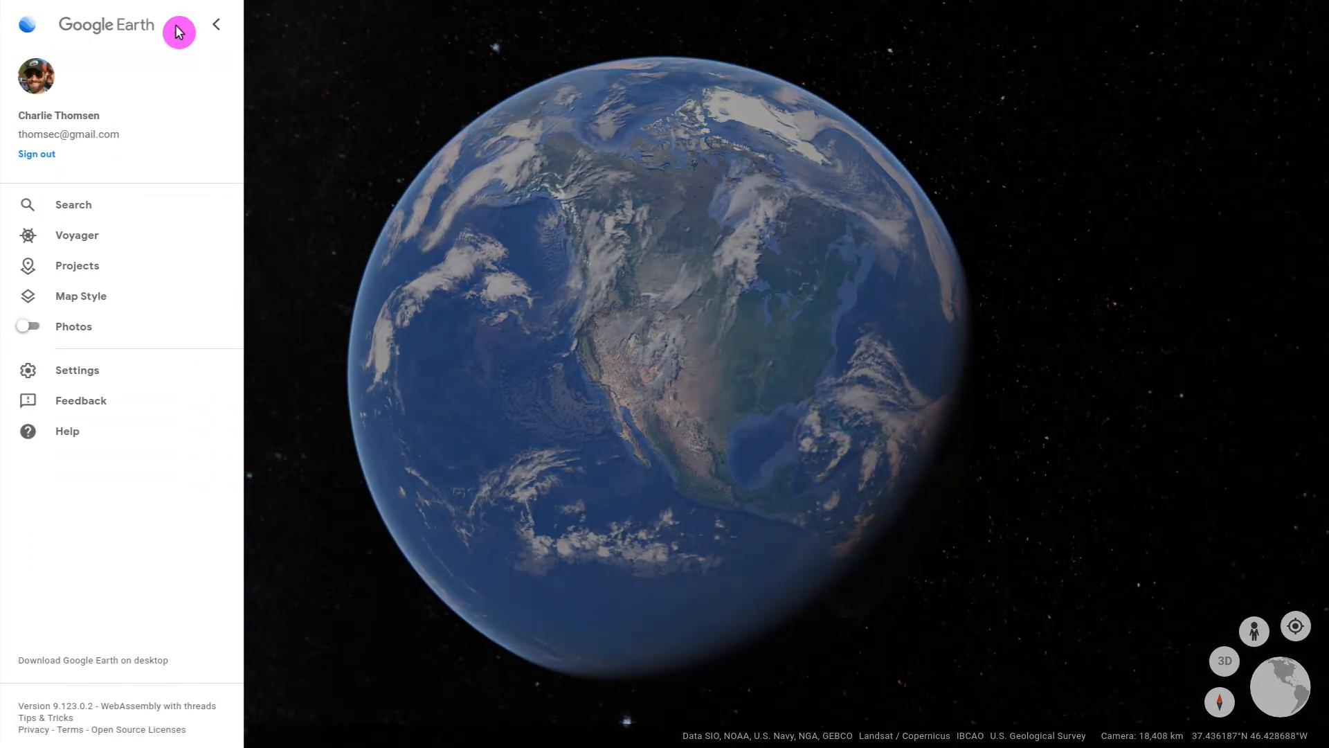
click(216, 24)
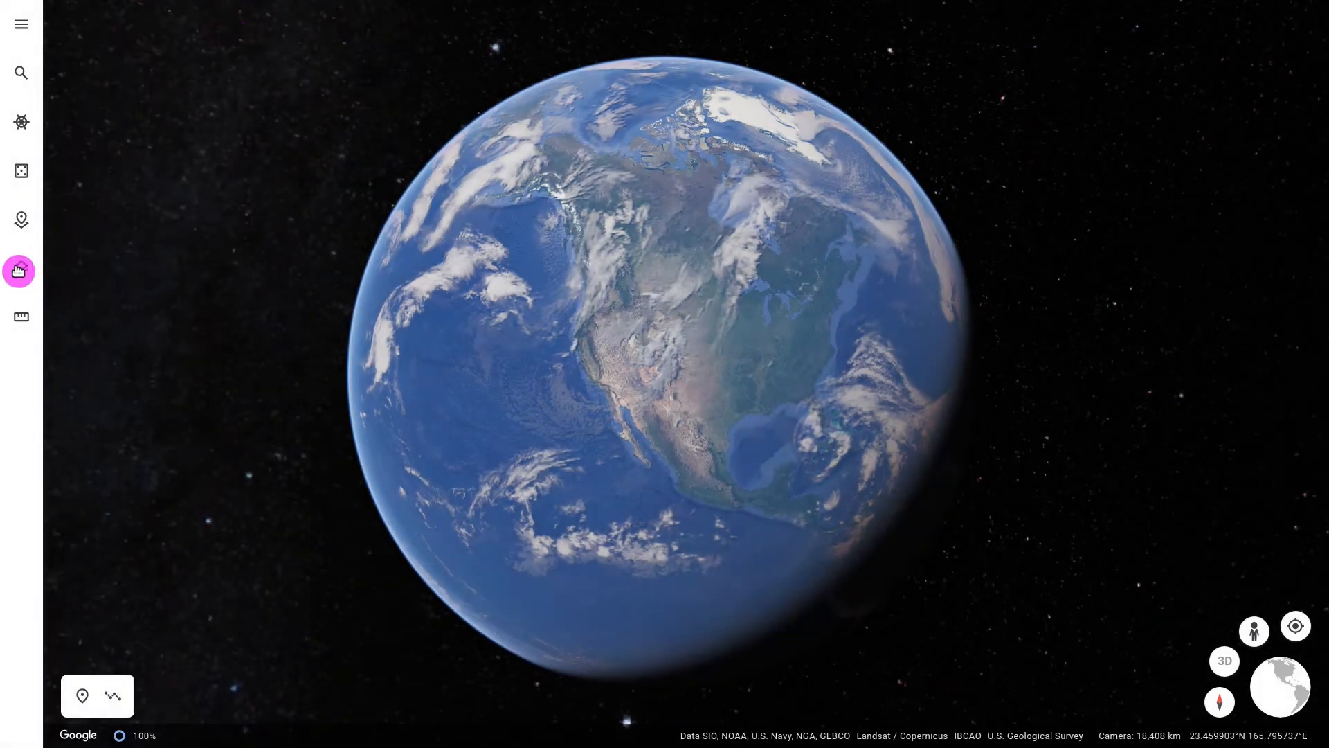
Step: Import the KML file Lab12.kmz from the computer's Downloads folder as a project
click(23, 221)
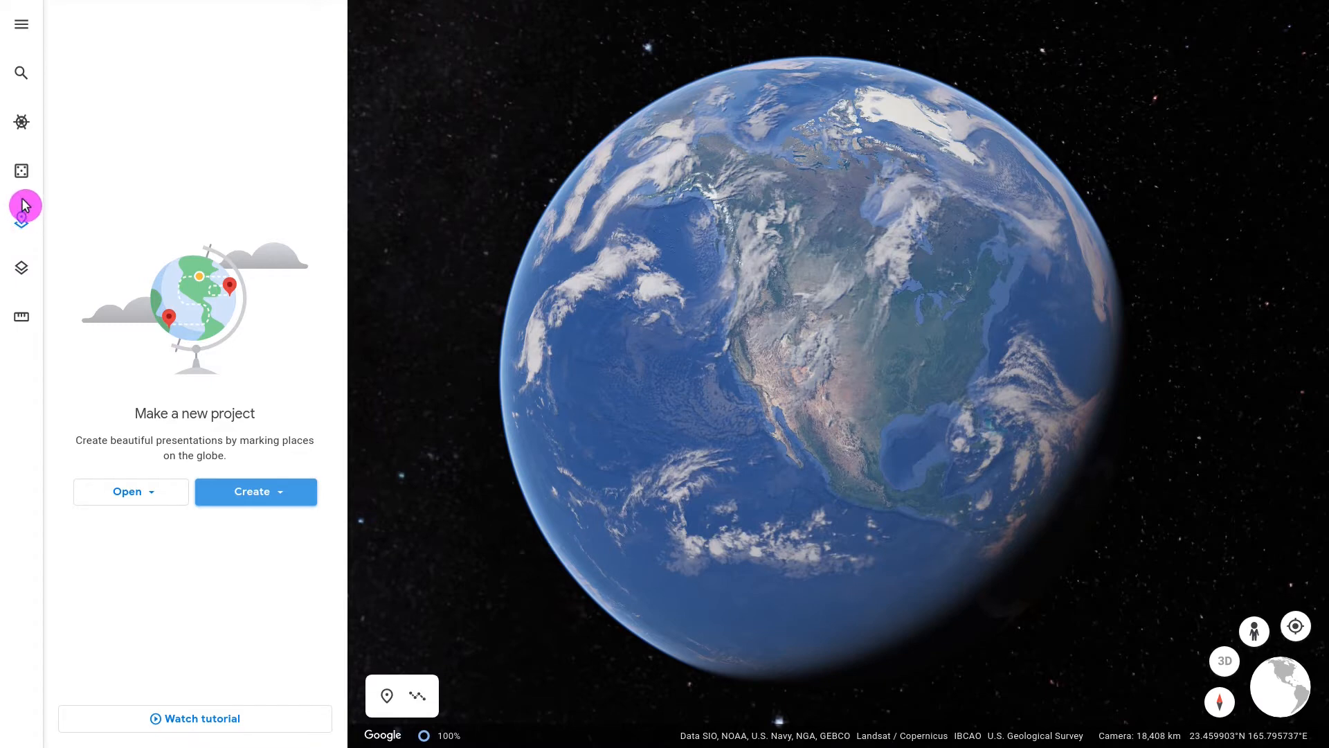
click(153, 500)
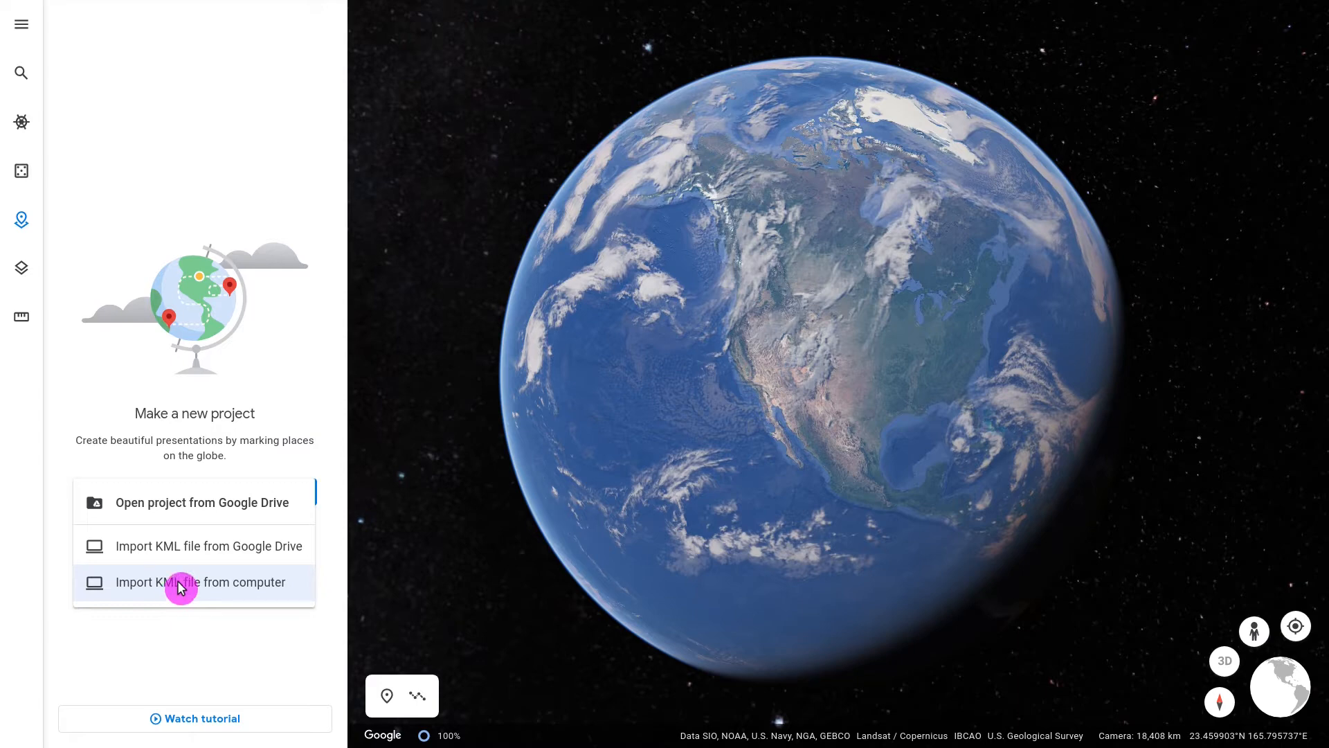
click(220, 594)
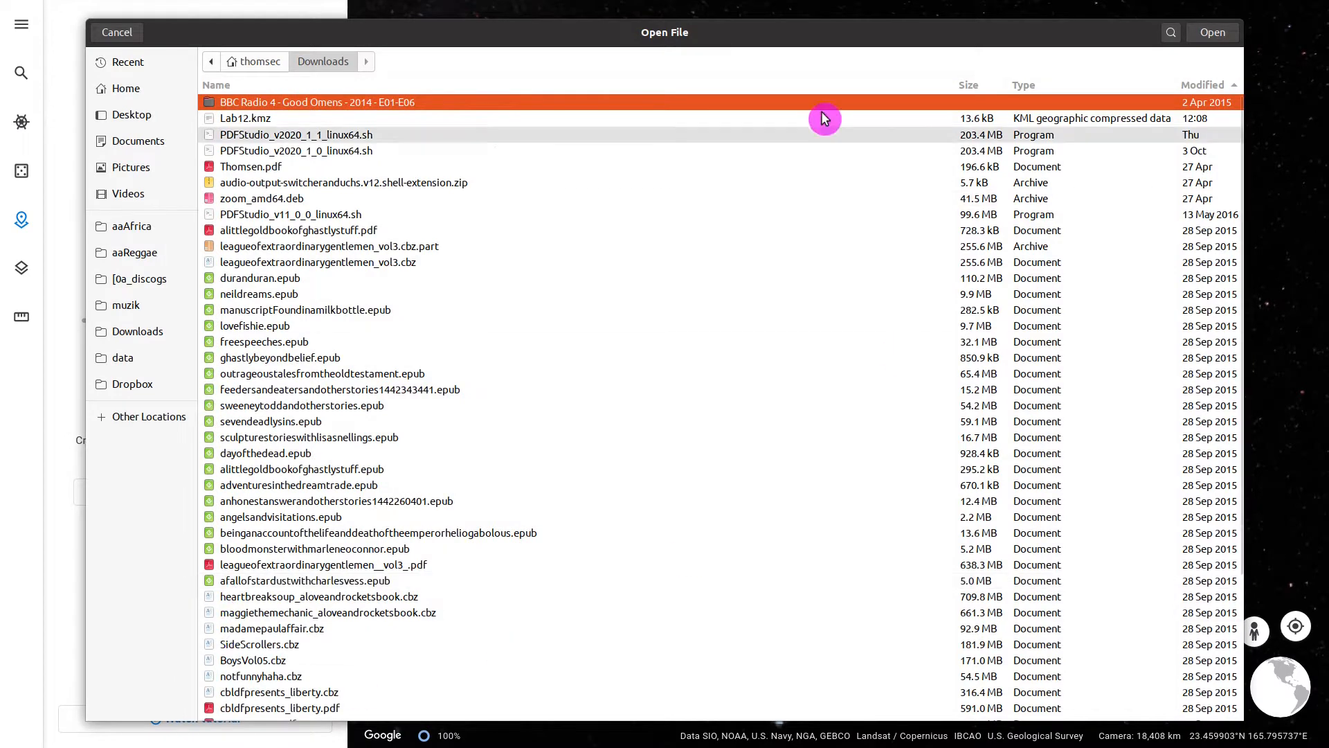
click(258, 124)
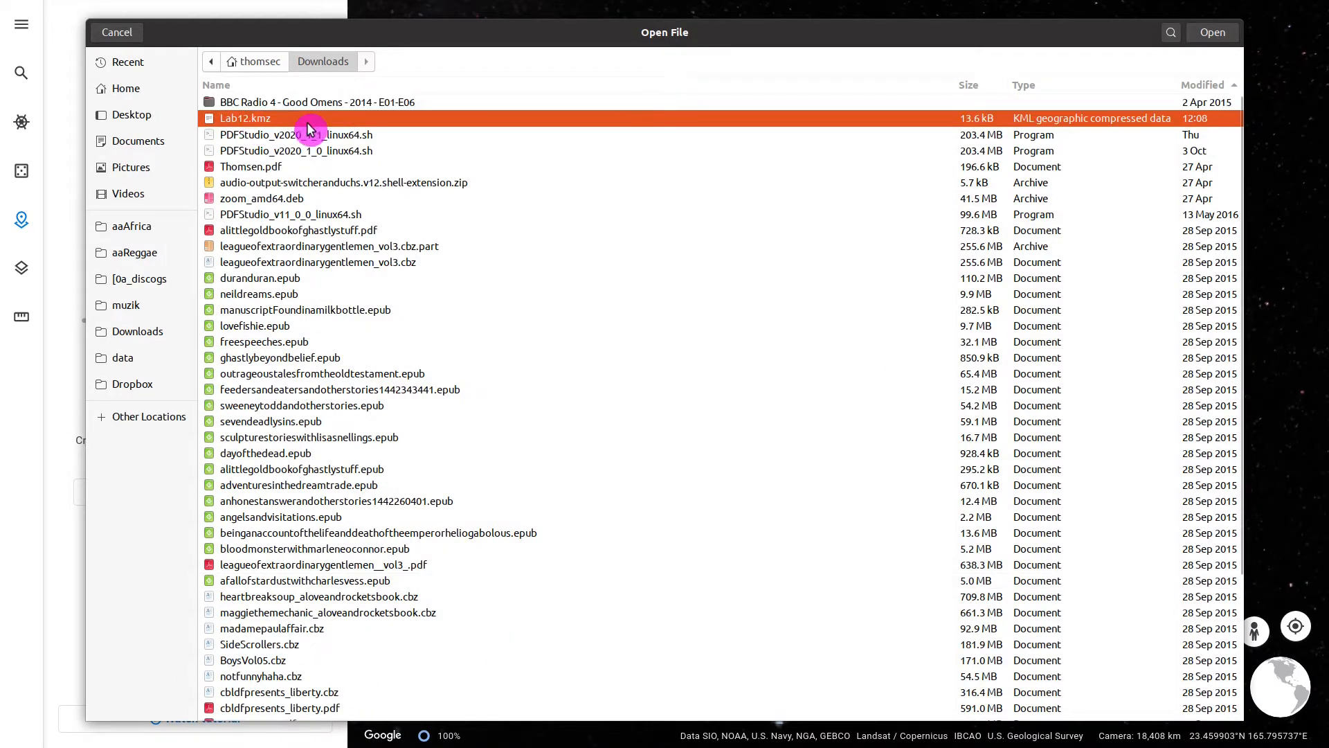
double_click(269, 124)
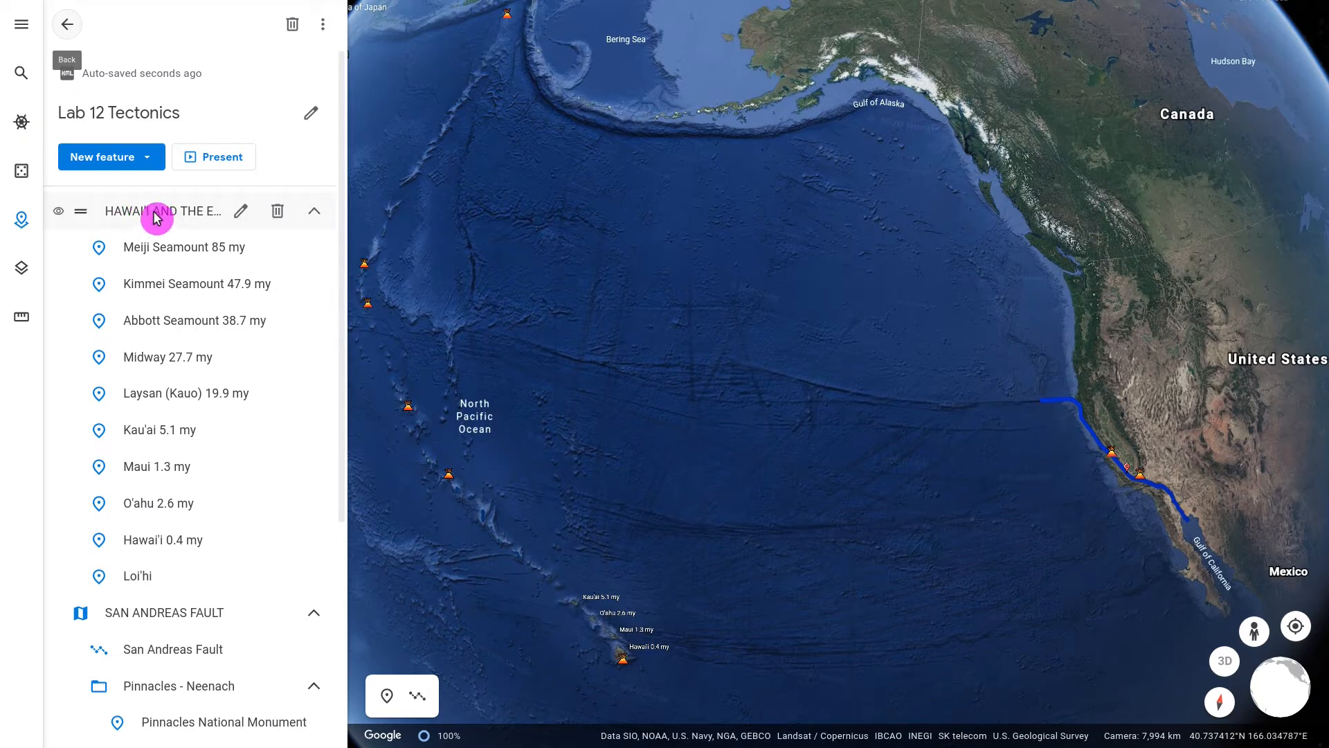
Step: Review the Lab 12 Tectonics contents and fly to the Hawai'i and the Emperor Seamounts folder, dismissing its information card
scroll(156, 216, down, 4)
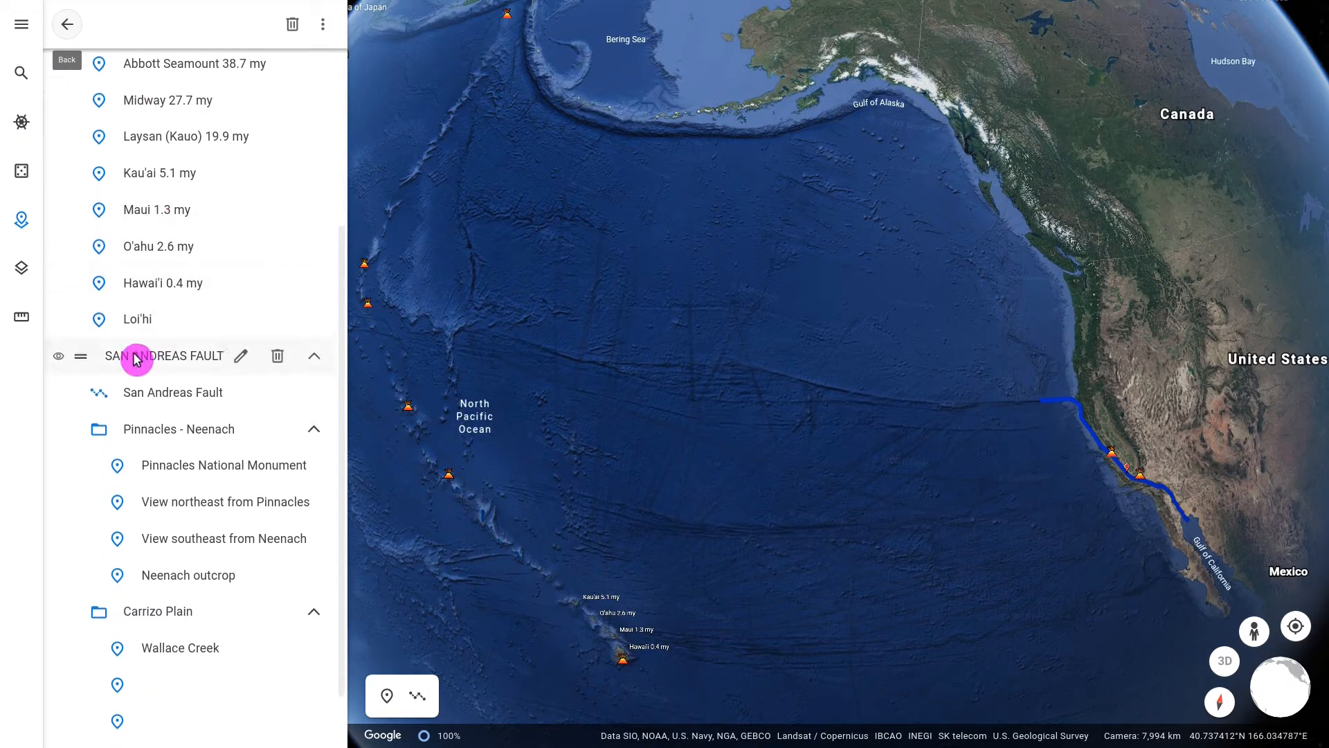
scroll(135, 358, down, 1)
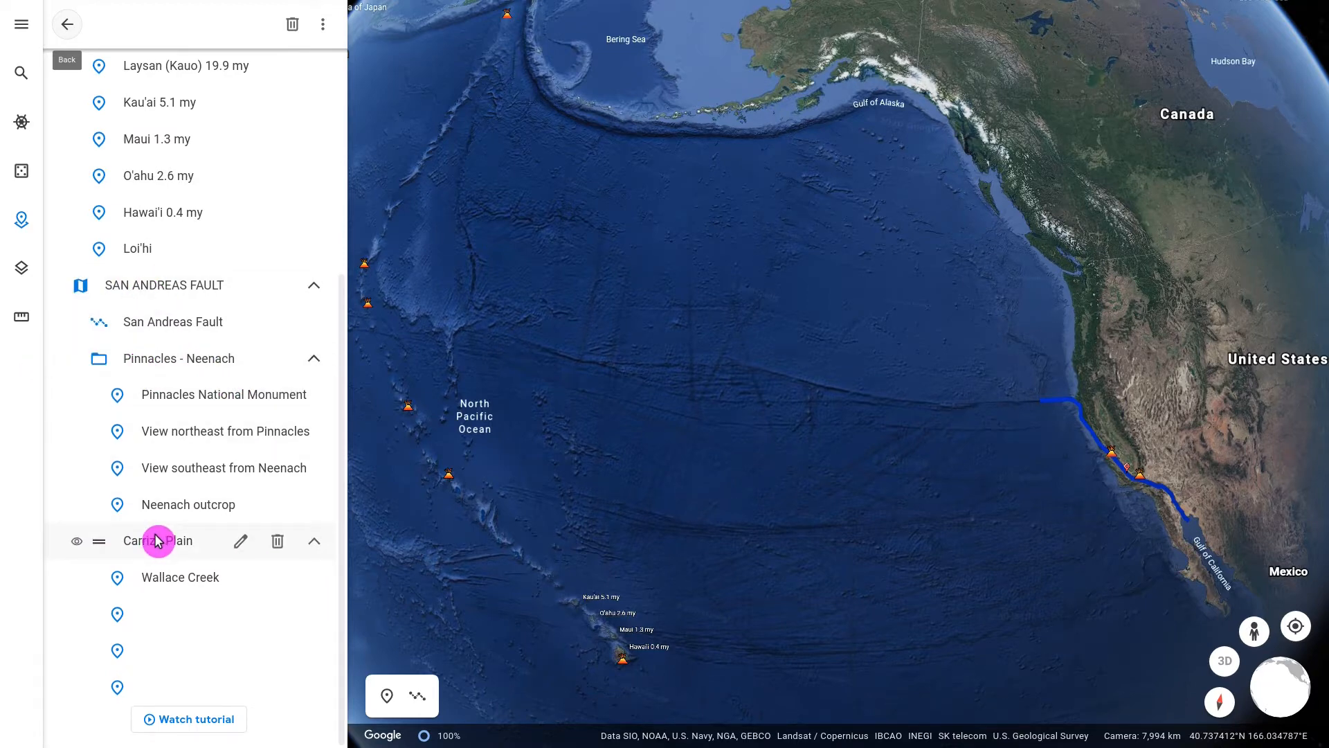
scroll(158, 541, up, 5)
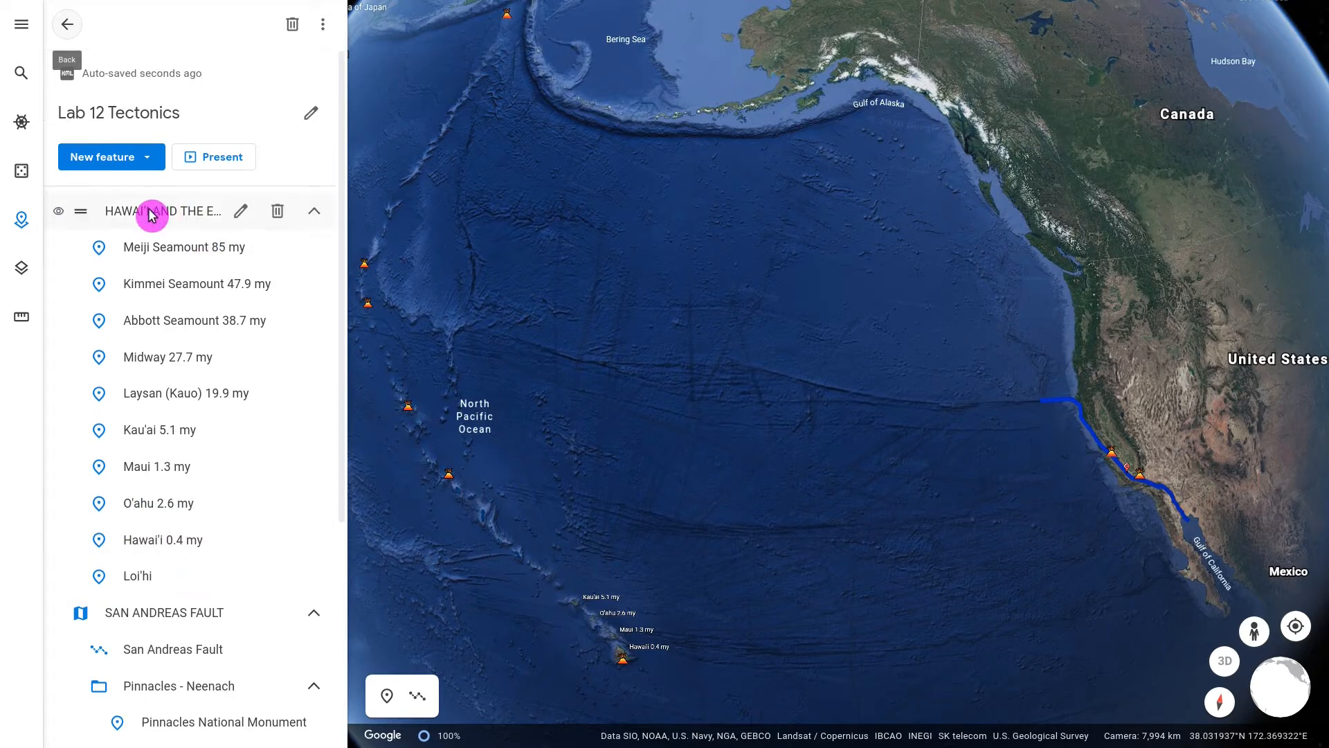
click(152, 215)
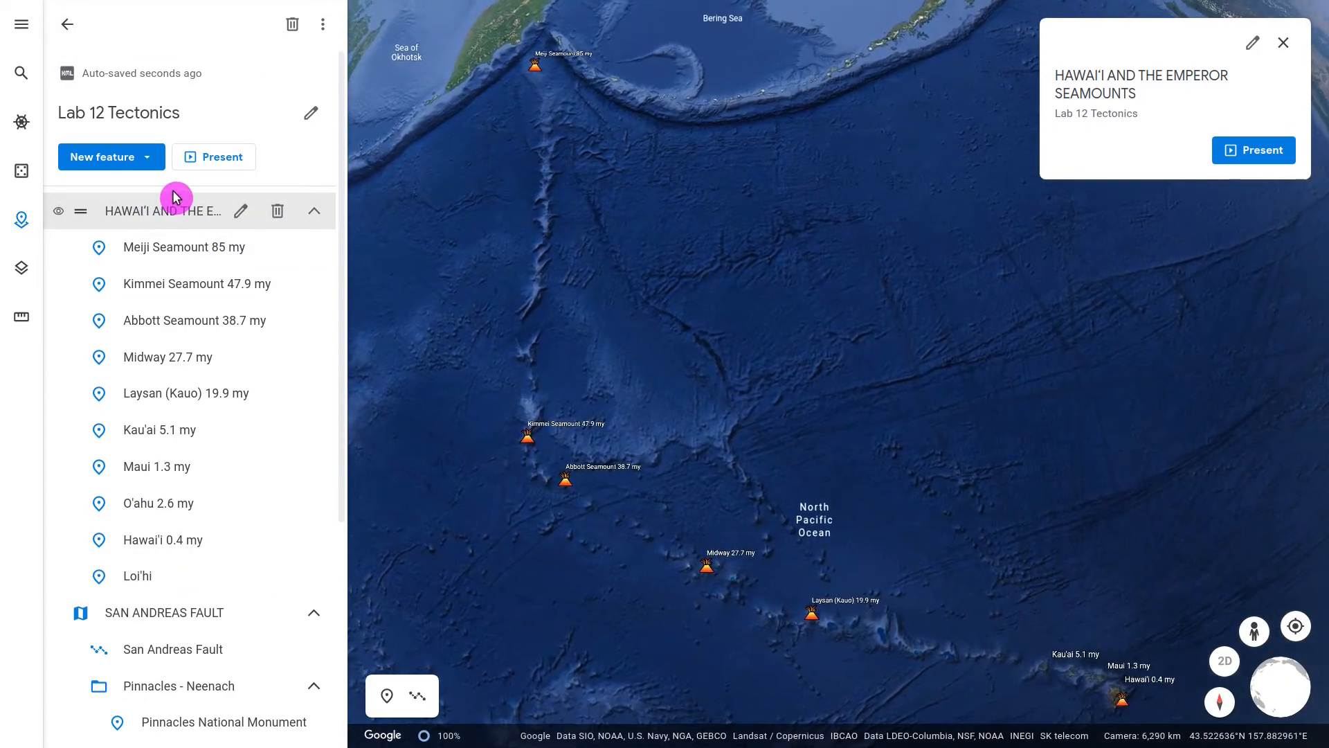
click(1283, 43)
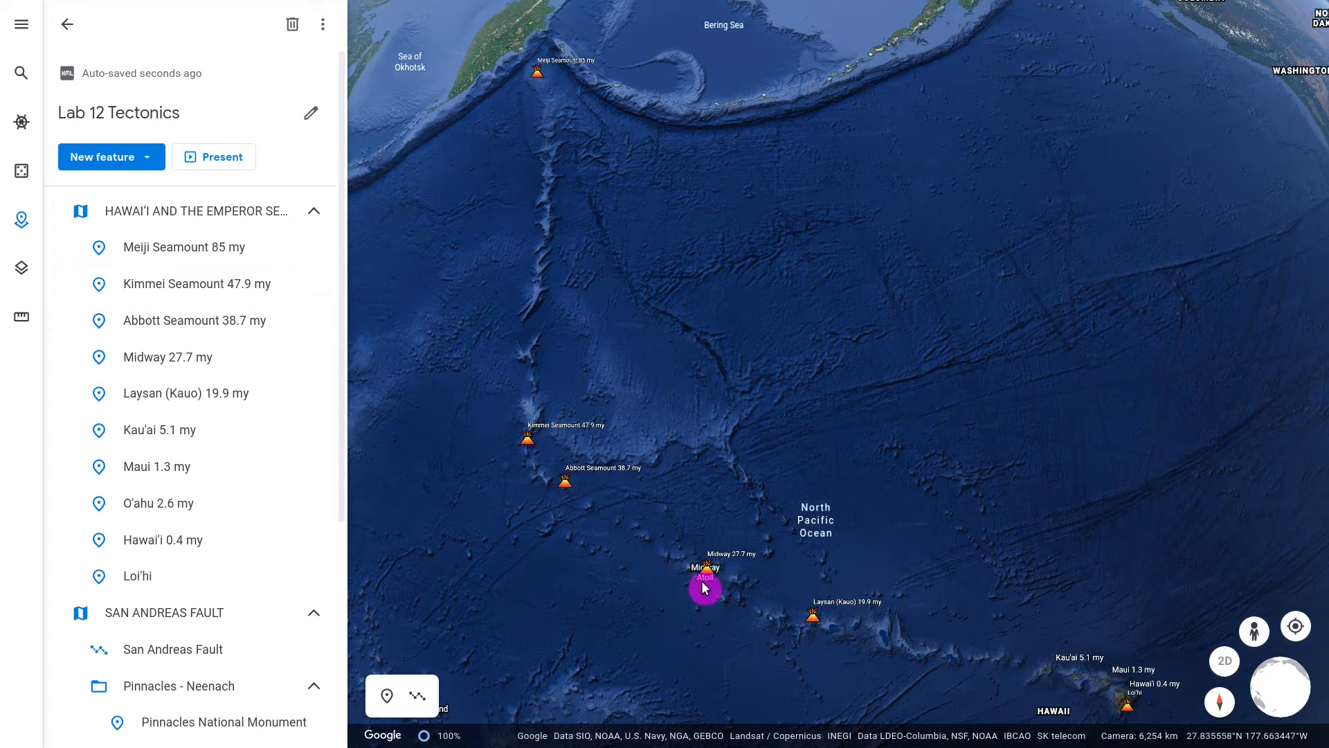
Step: Examine the Hawaiian Islands' age labels from Kaua'i to Hawai'i and the Lo'ihi volcano off the island's southeast coast
drag(848, 552, 605, 364)
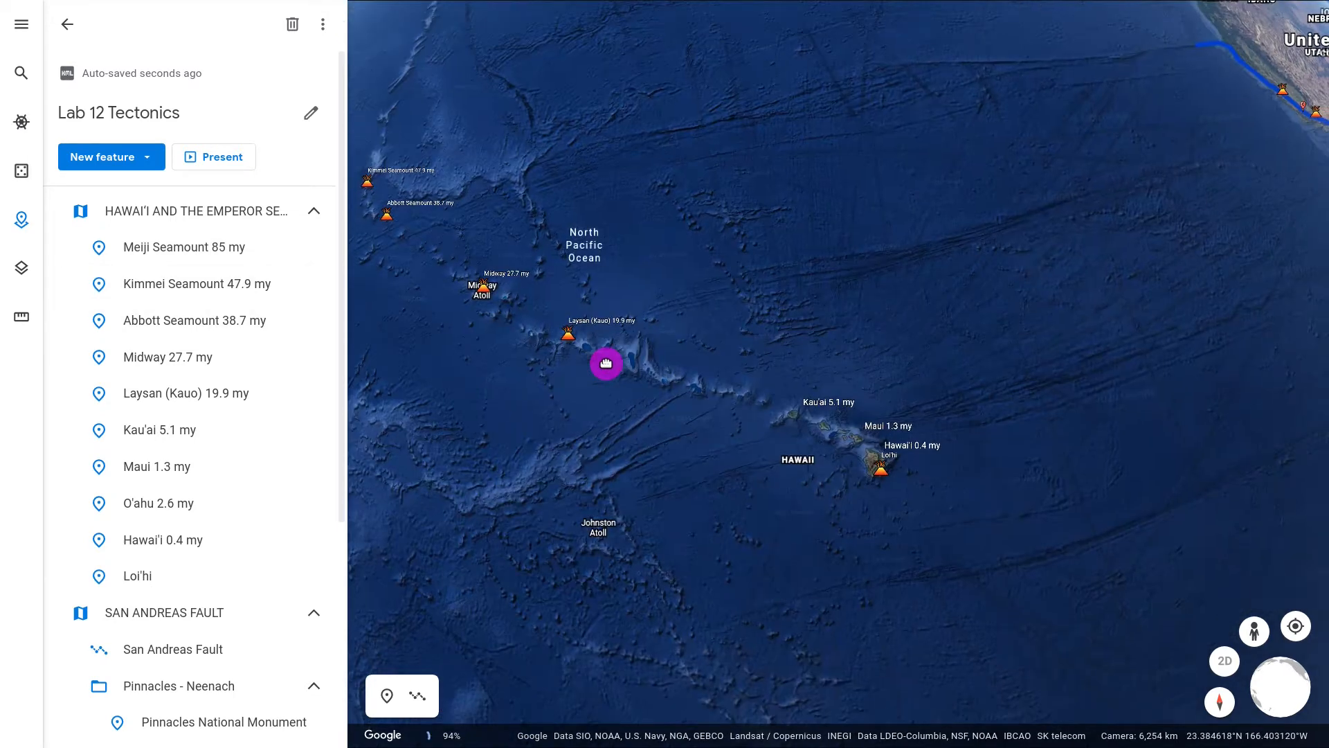
scroll(846, 475, up, 5)
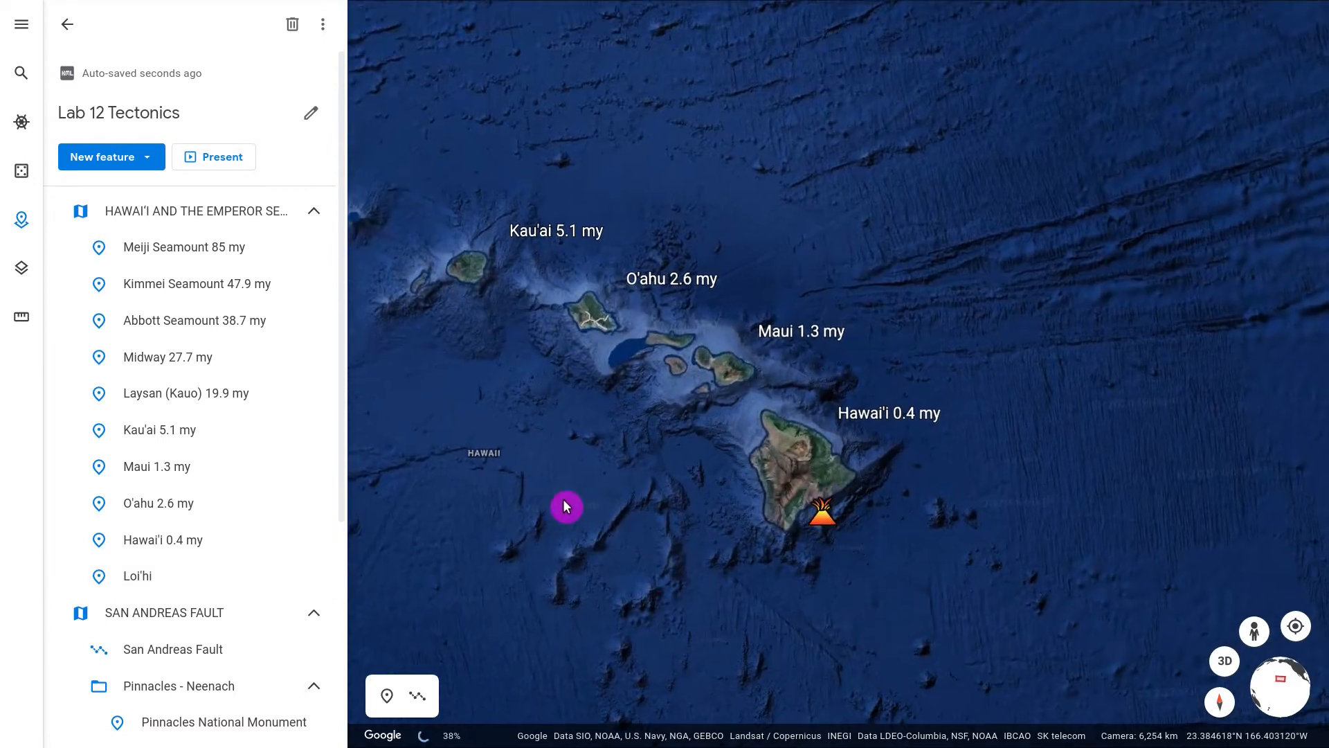
drag(522, 478, 658, 490)
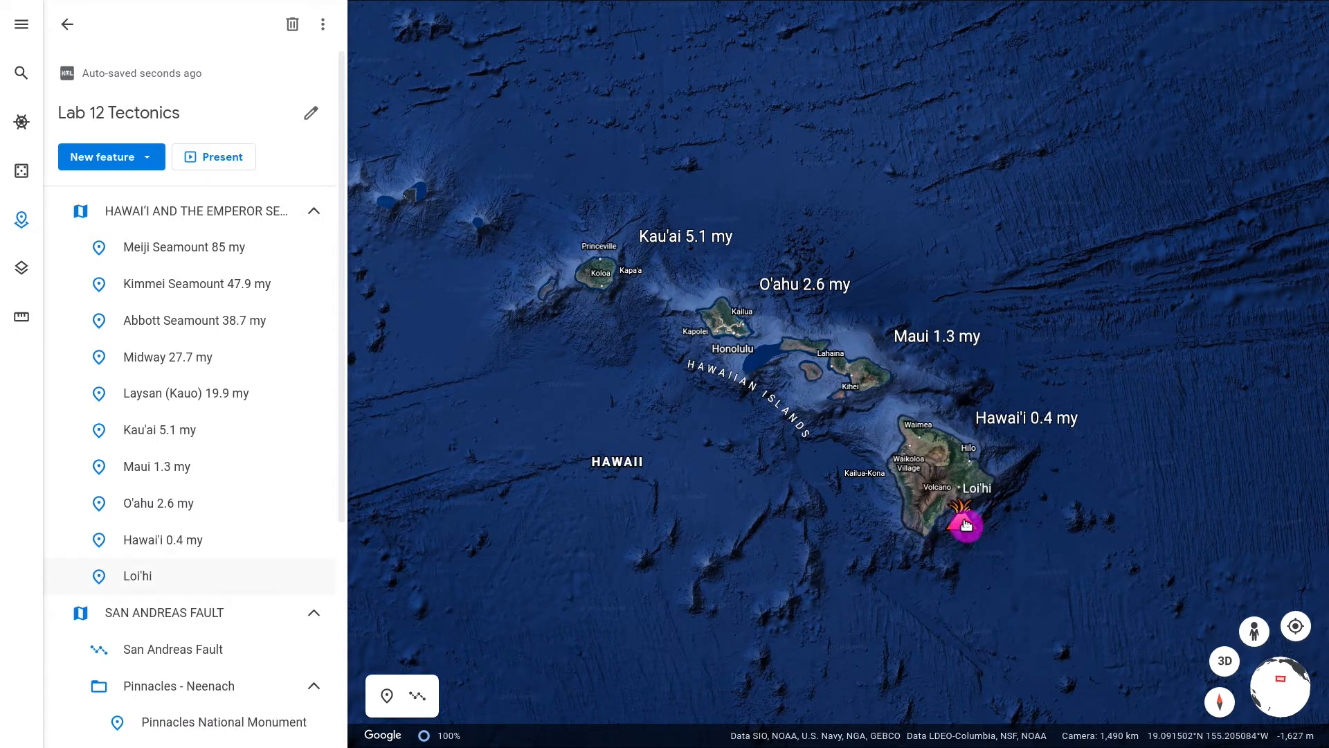
scroll(965, 525, down, 5)
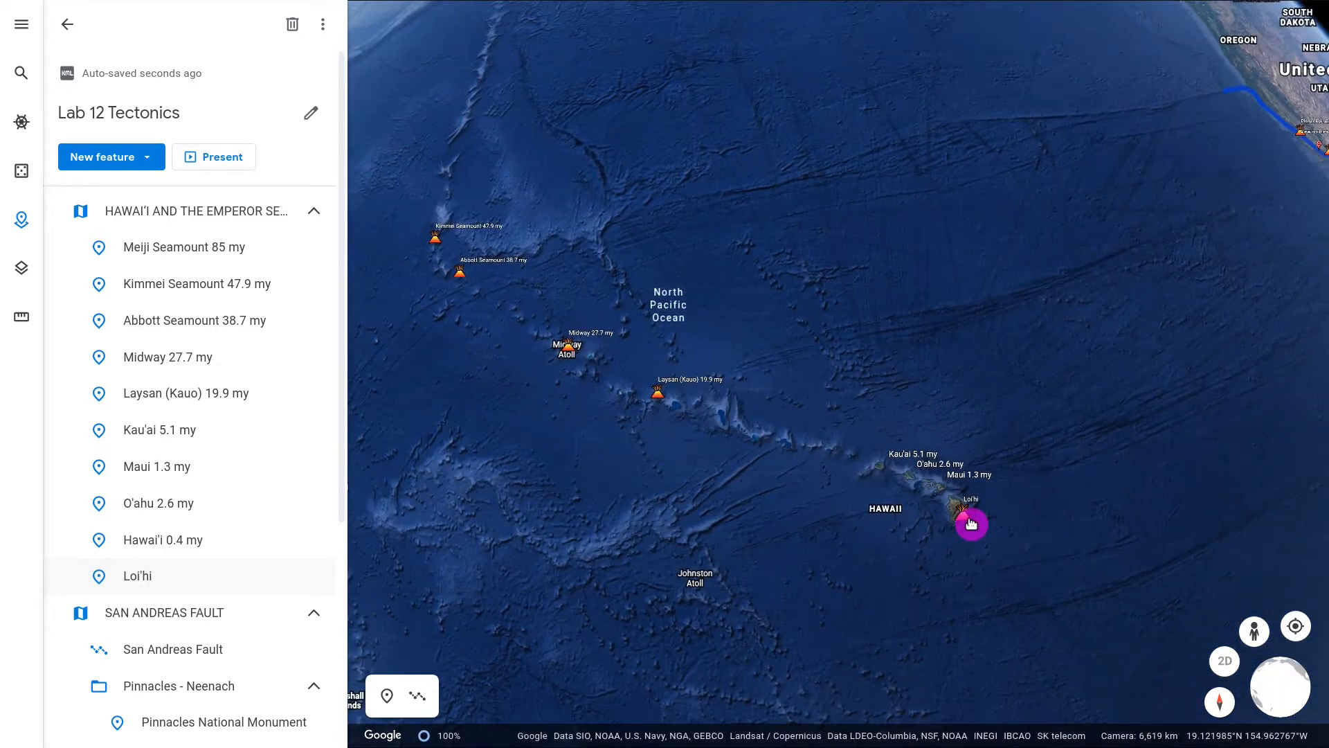
scroll(972, 524, up, 4)
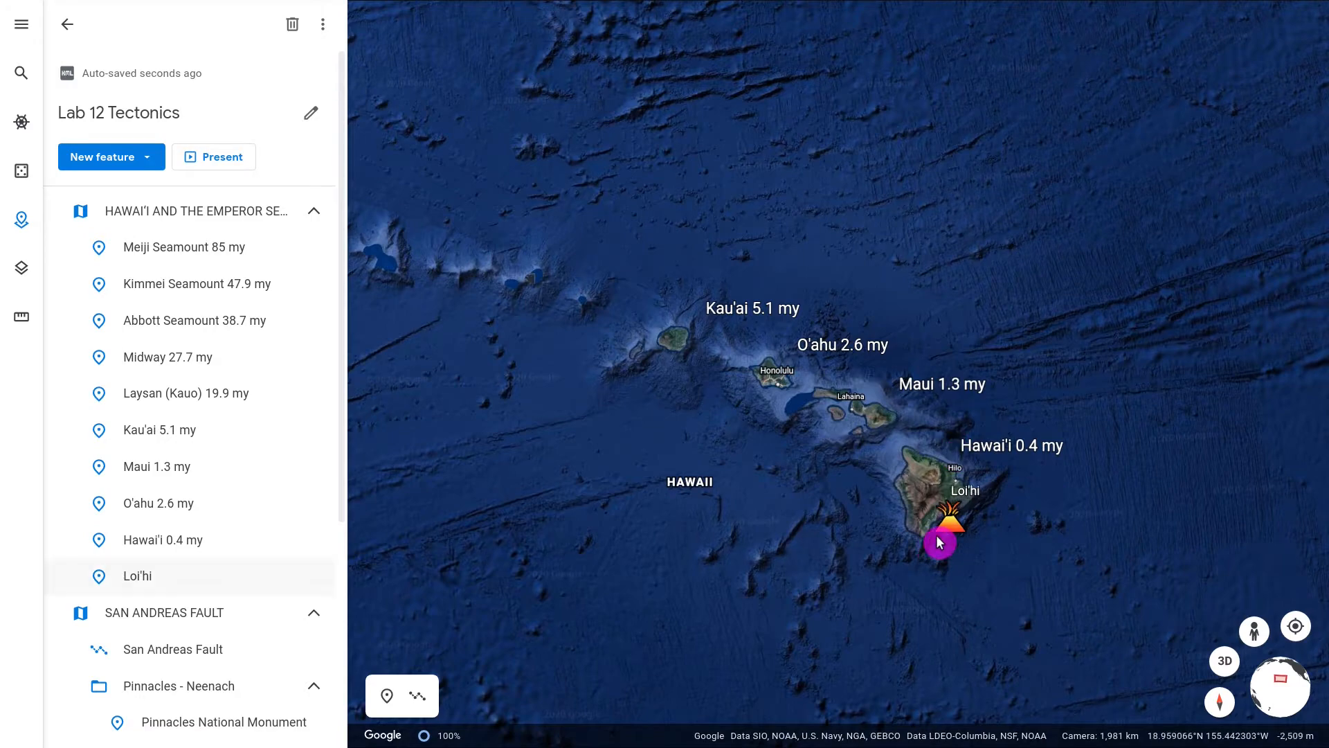
scroll(955, 523, up, 4)
drag(1016, 517, 923, 466)
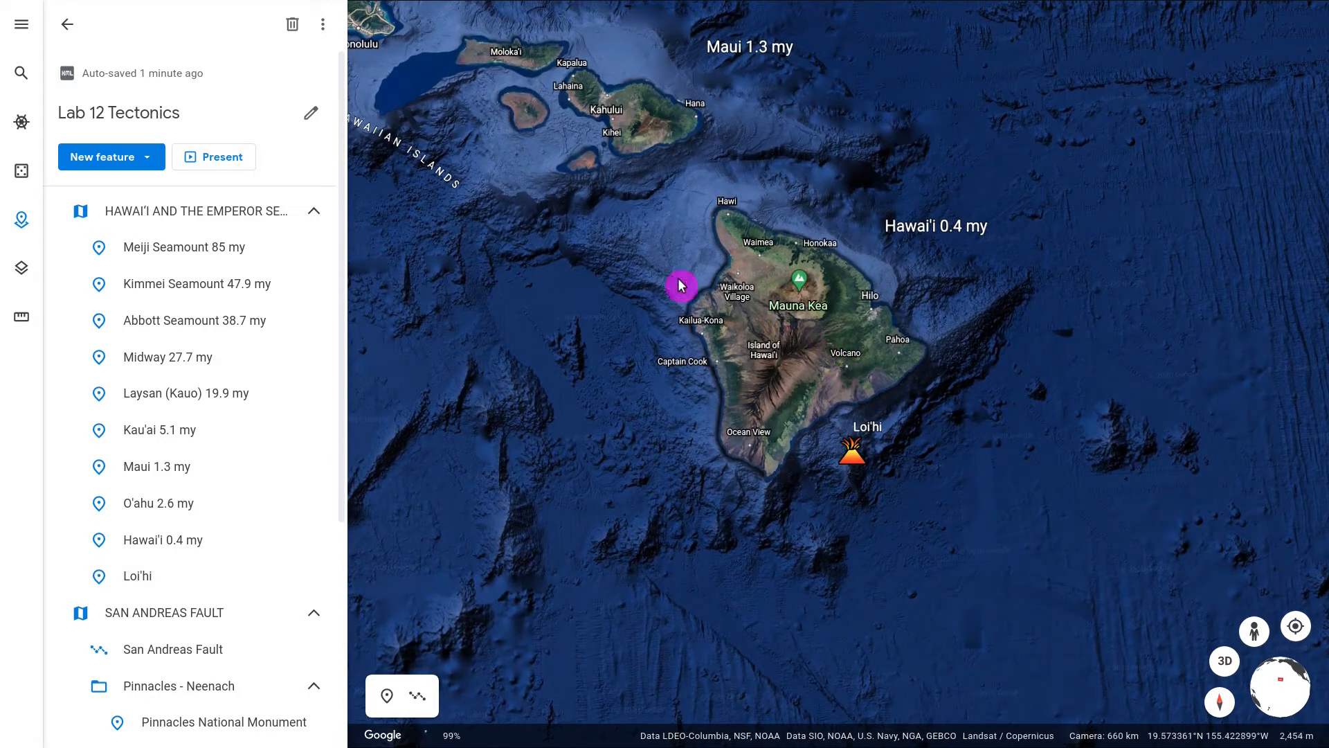
Step: Follow the island chain northwest from Hawai'i past Kaua'i to the Laysan and Midway placemarks
scroll(715, 444, down, 4)
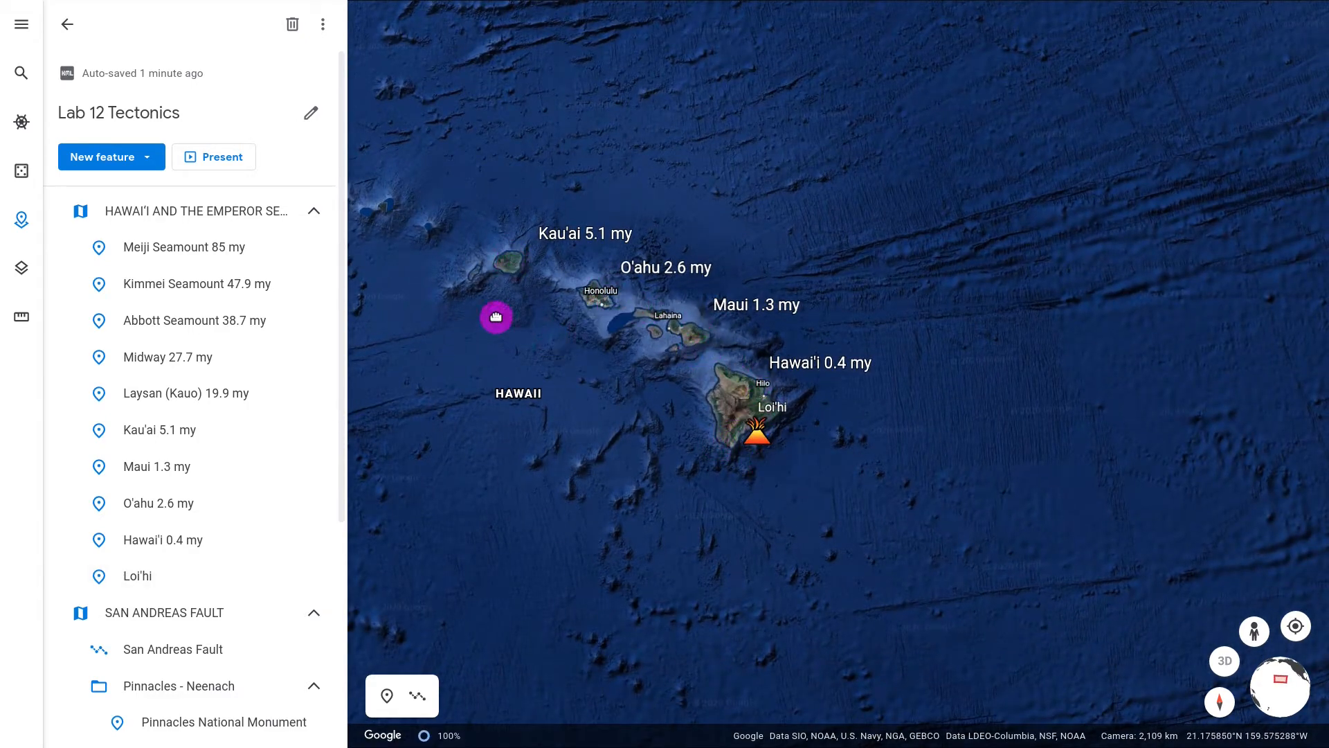
drag(496, 317, 851, 490)
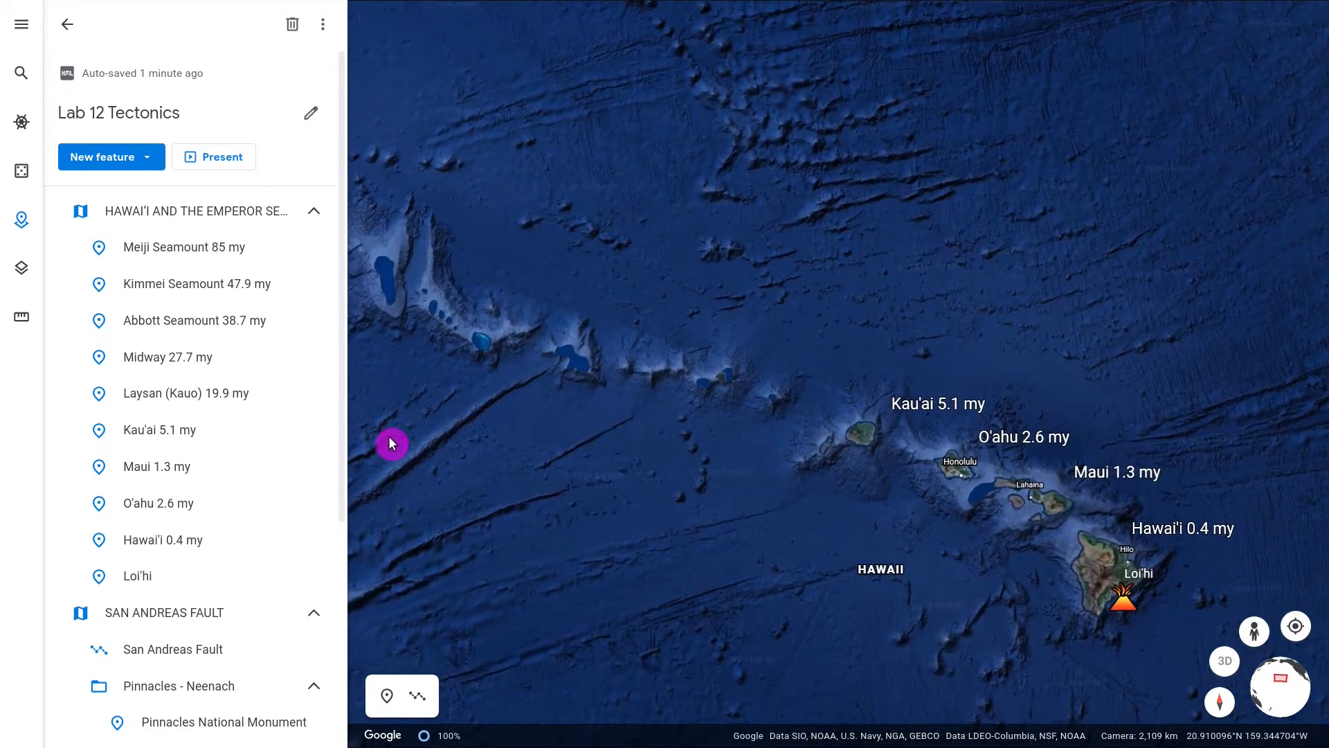
drag(388, 442, 1035, 576)
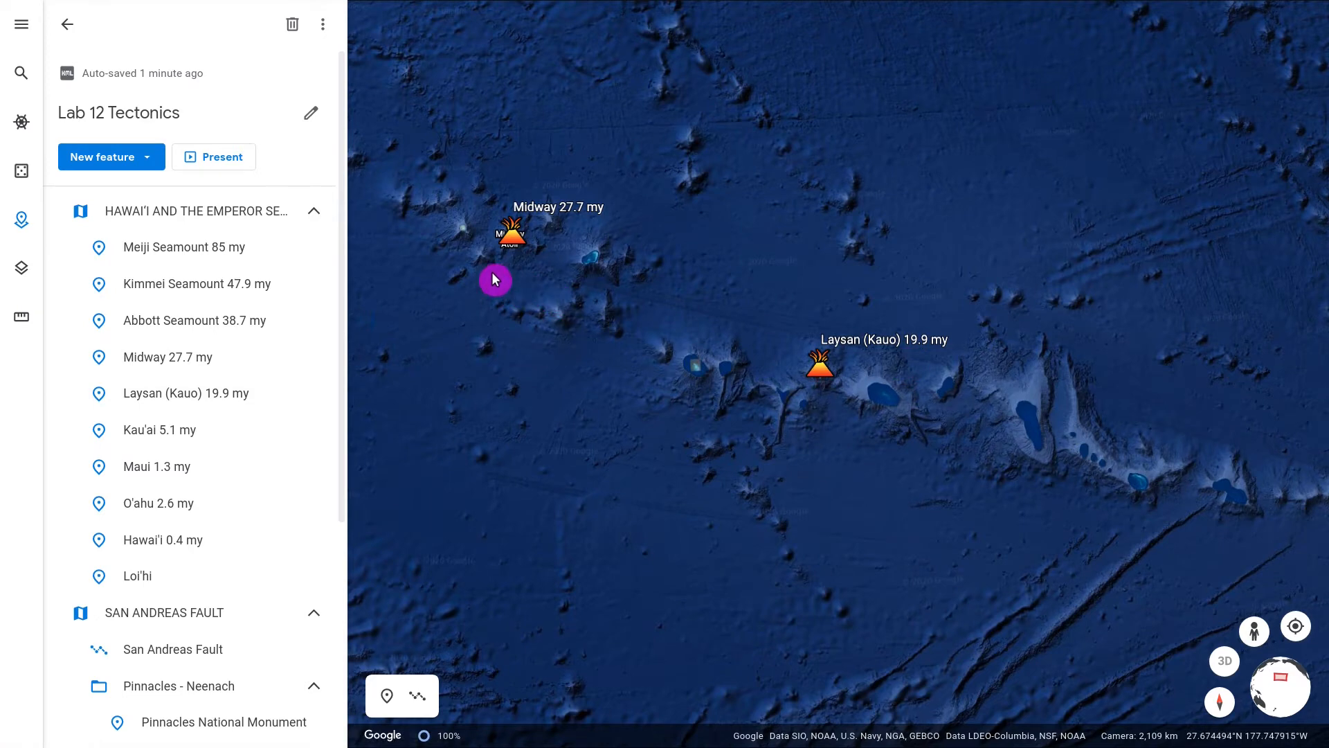
Step: Follow the seamount chain northwest from Midway past Abbott and Kimmei Seamounts to the Meiji Seamount placemark
drag(495, 279, 1053, 665)
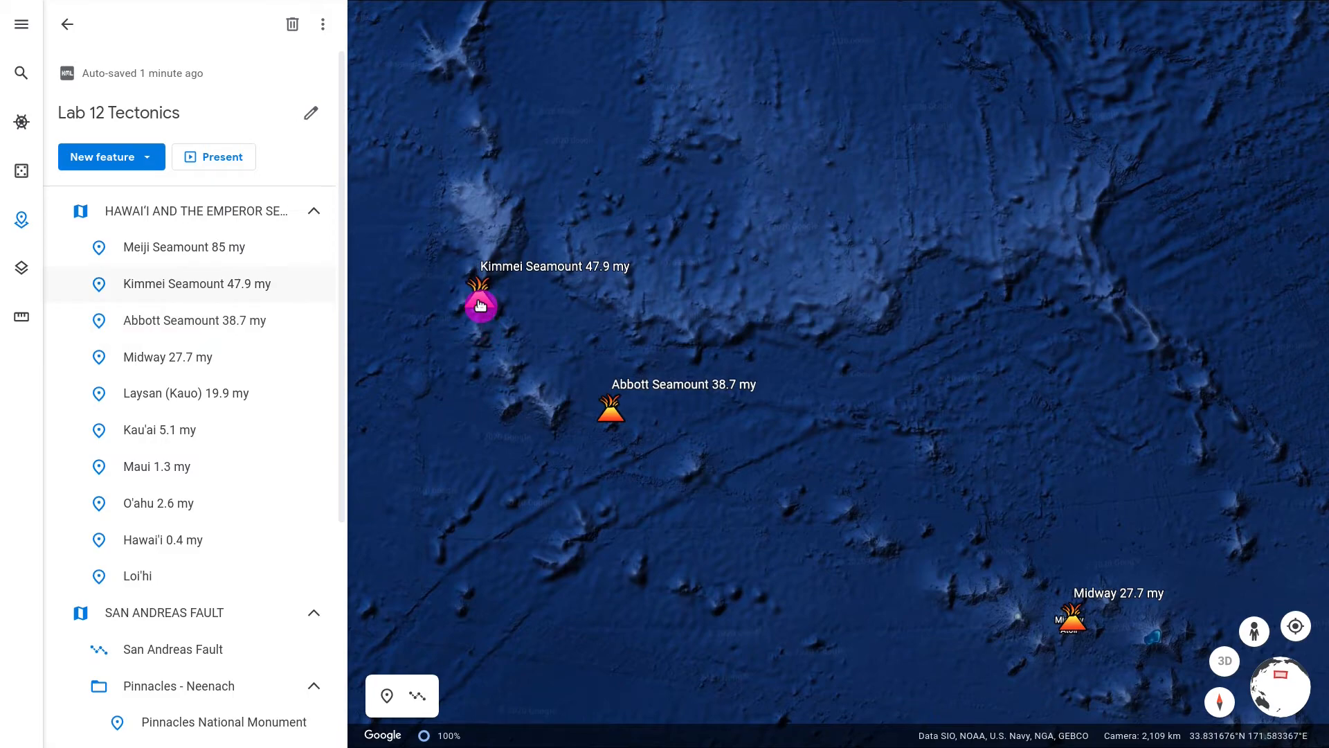
scroll(480, 305, down, 2)
drag(485, 282, 603, 621)
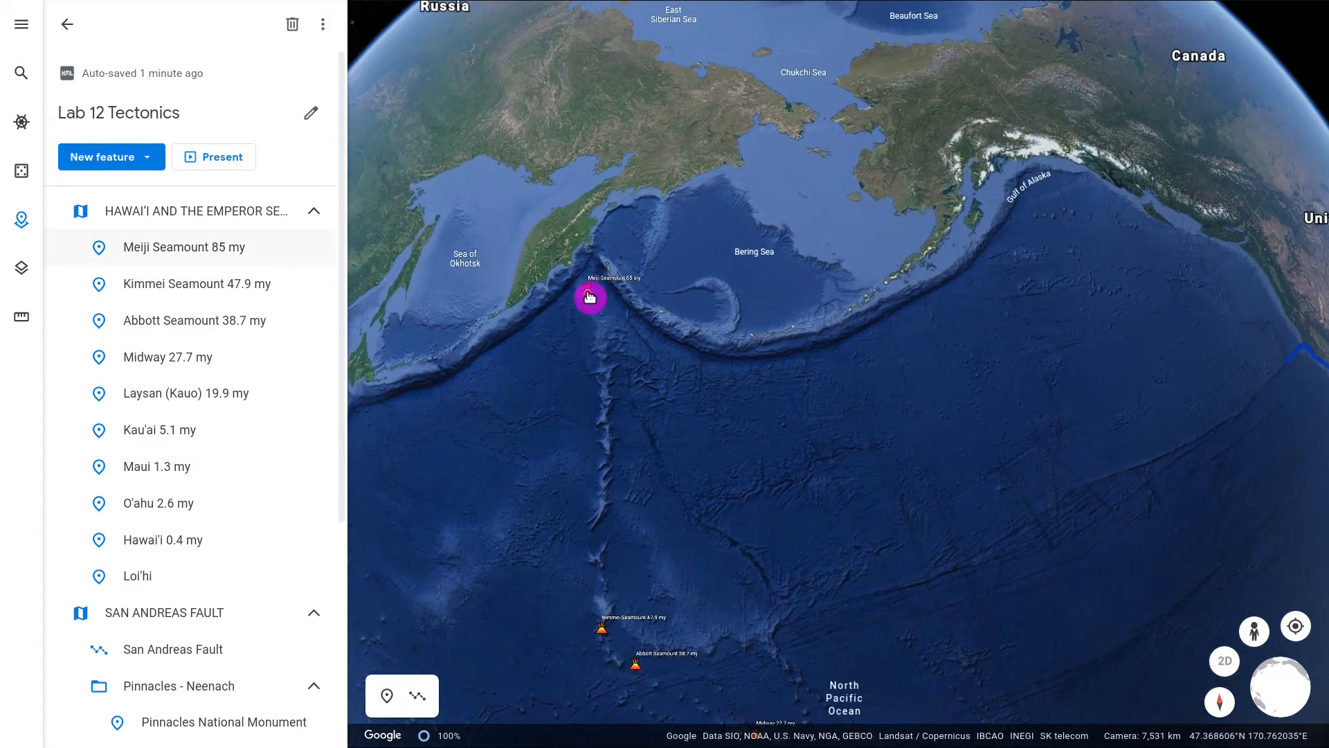
scroll(594, 299, up, 5)
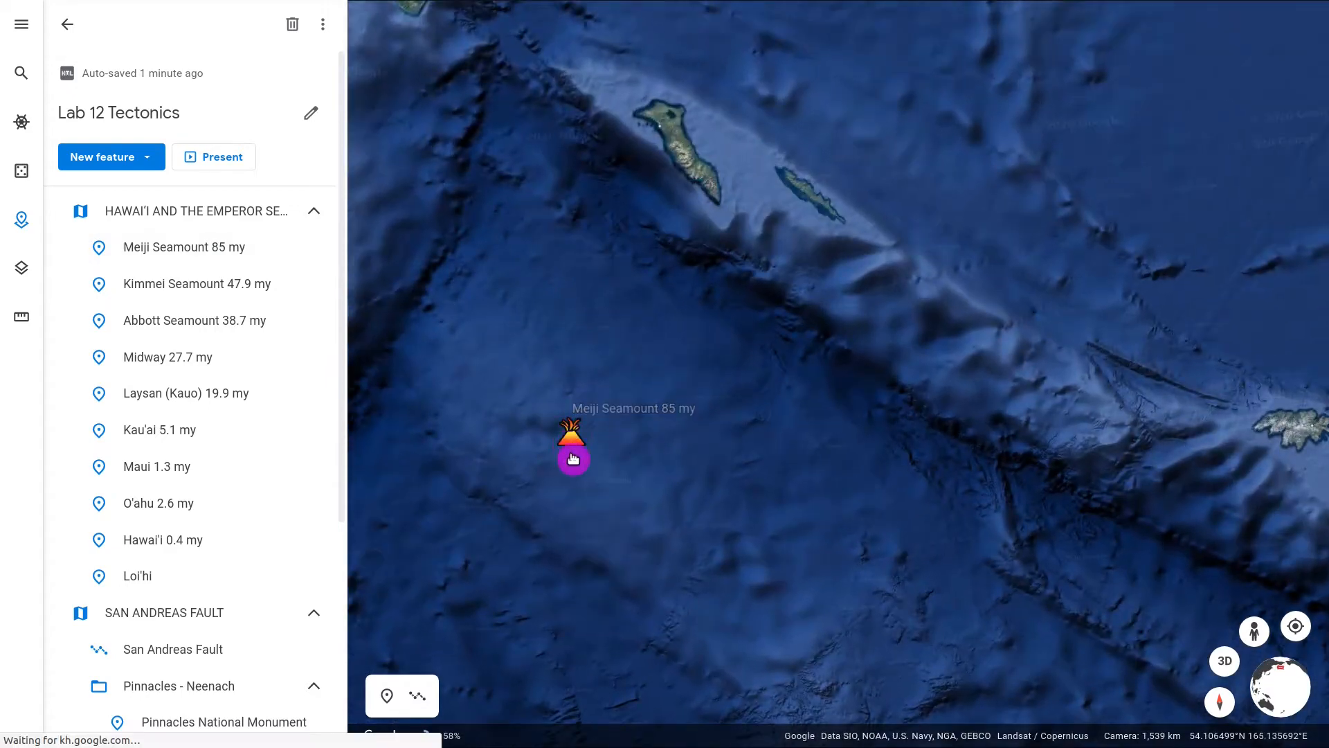
scroll(654, 528, down, 5)
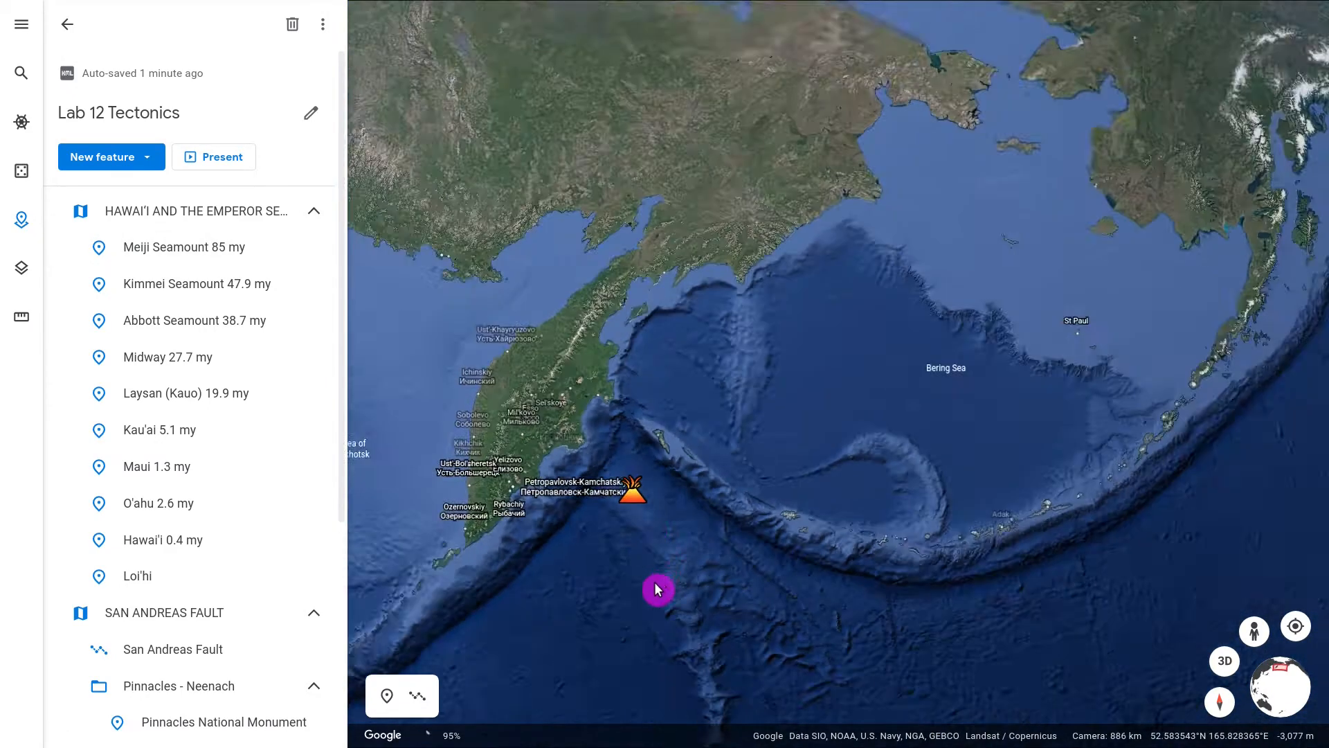
Step: Examine the whole chain from Meiji Seamount to Hawai'i, including its bend near Kimmei Seamount in the North Pacific
scroll(669, 579, down, 5)
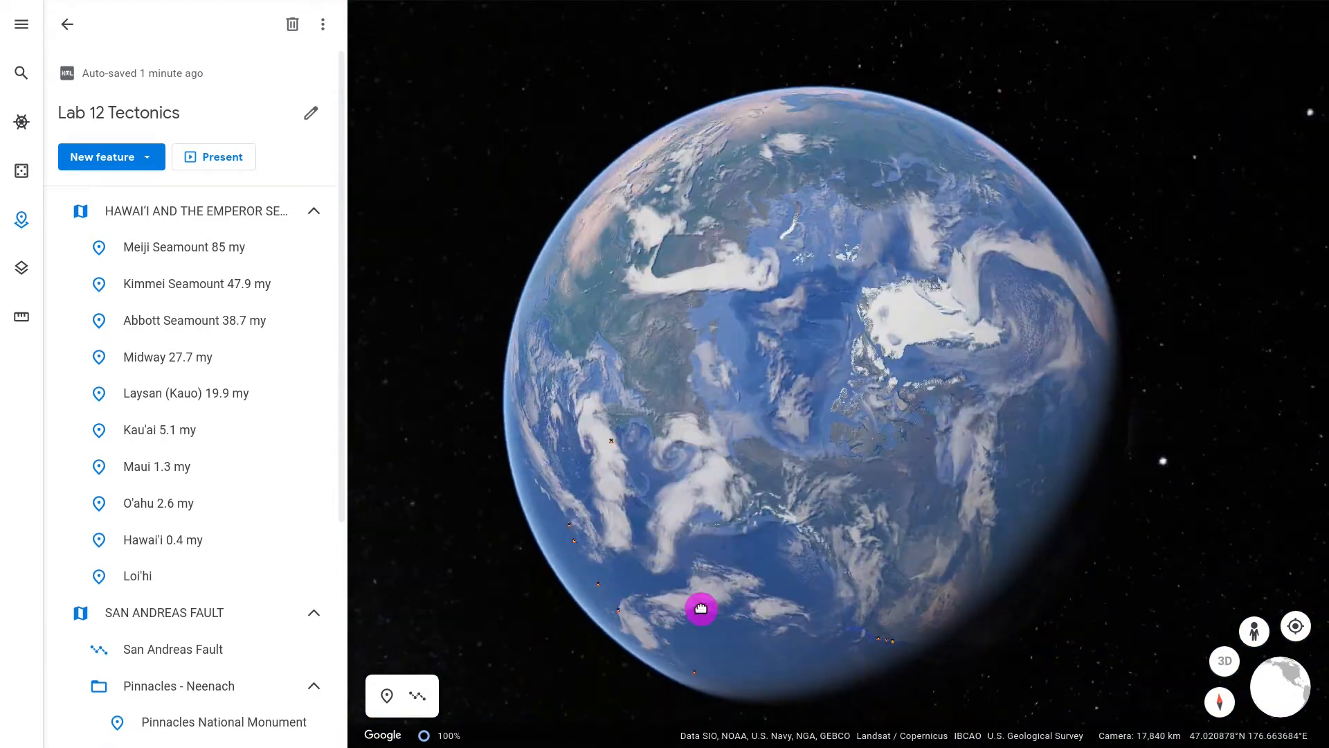
drag(700, 608, 758, 526)
drag(834, 569, 818, 493)
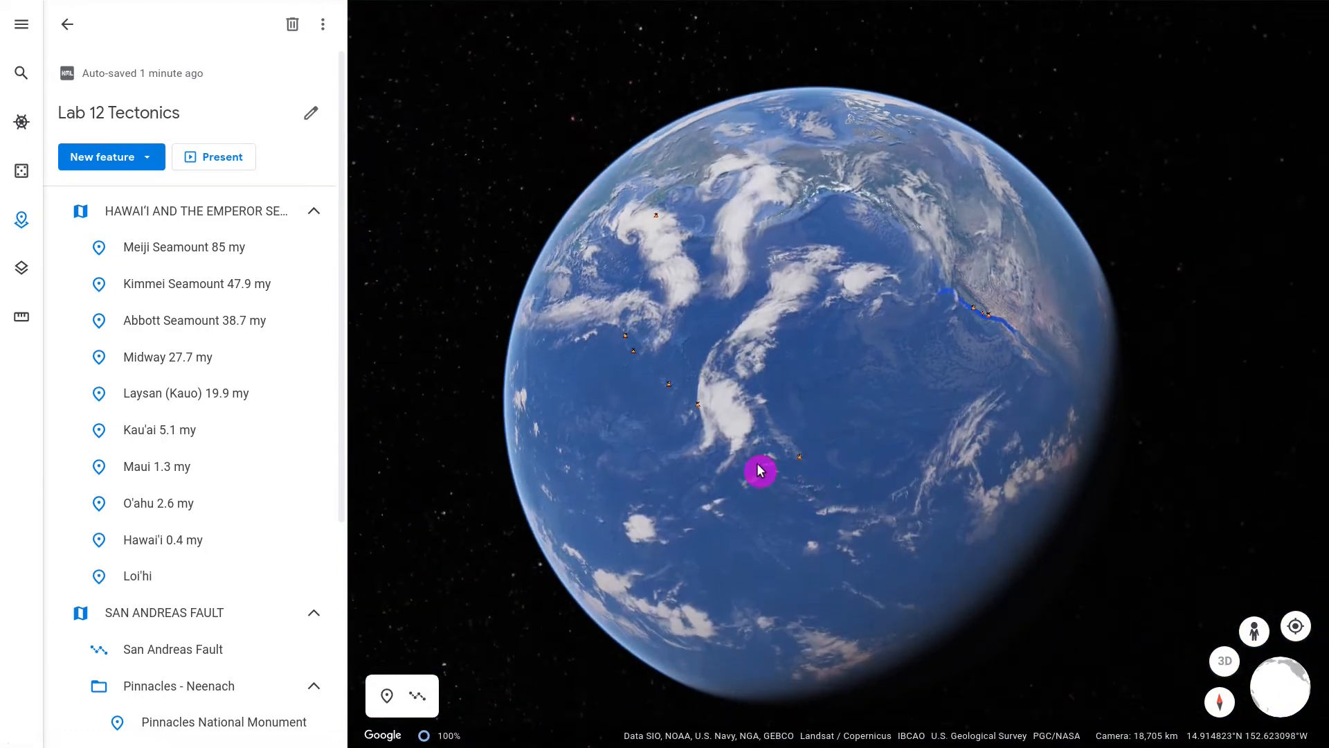
scroll(759, 468, up, 5)
drag(709, 460, 676, 498)
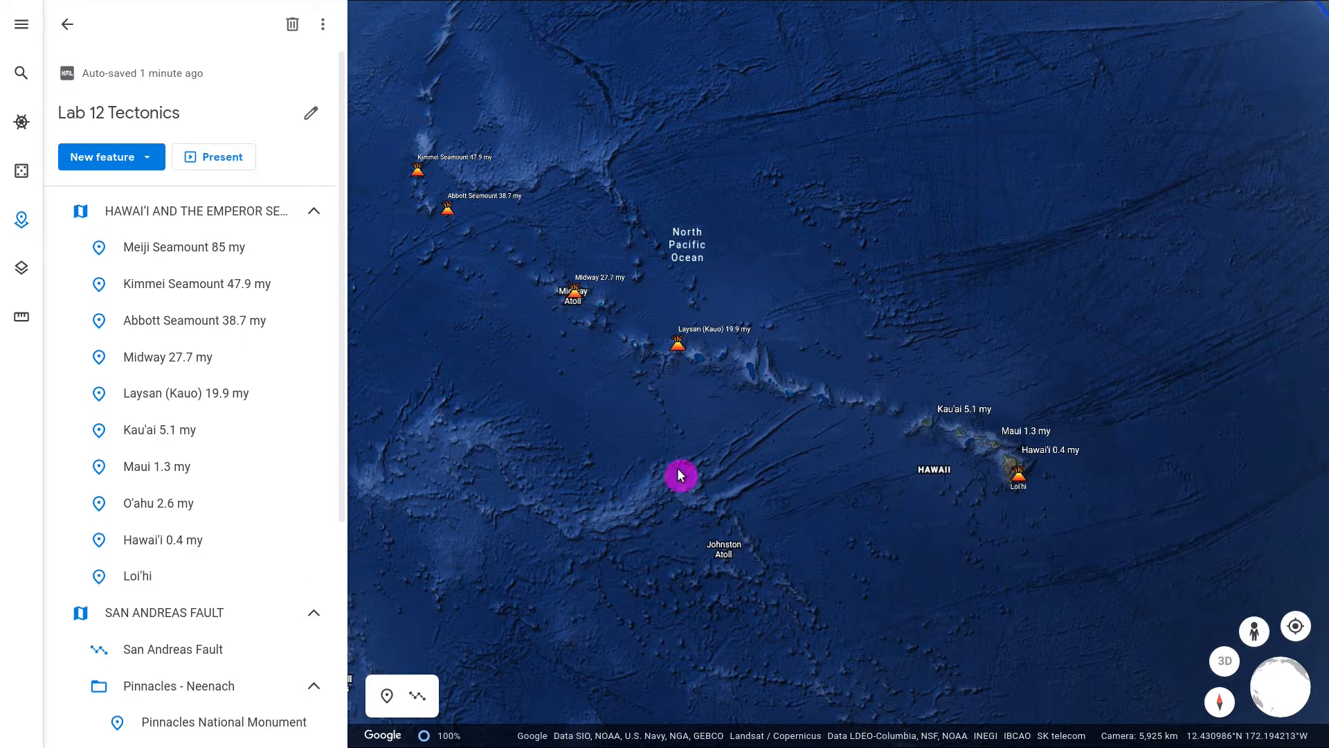
scroll(735, 312, down, 5)
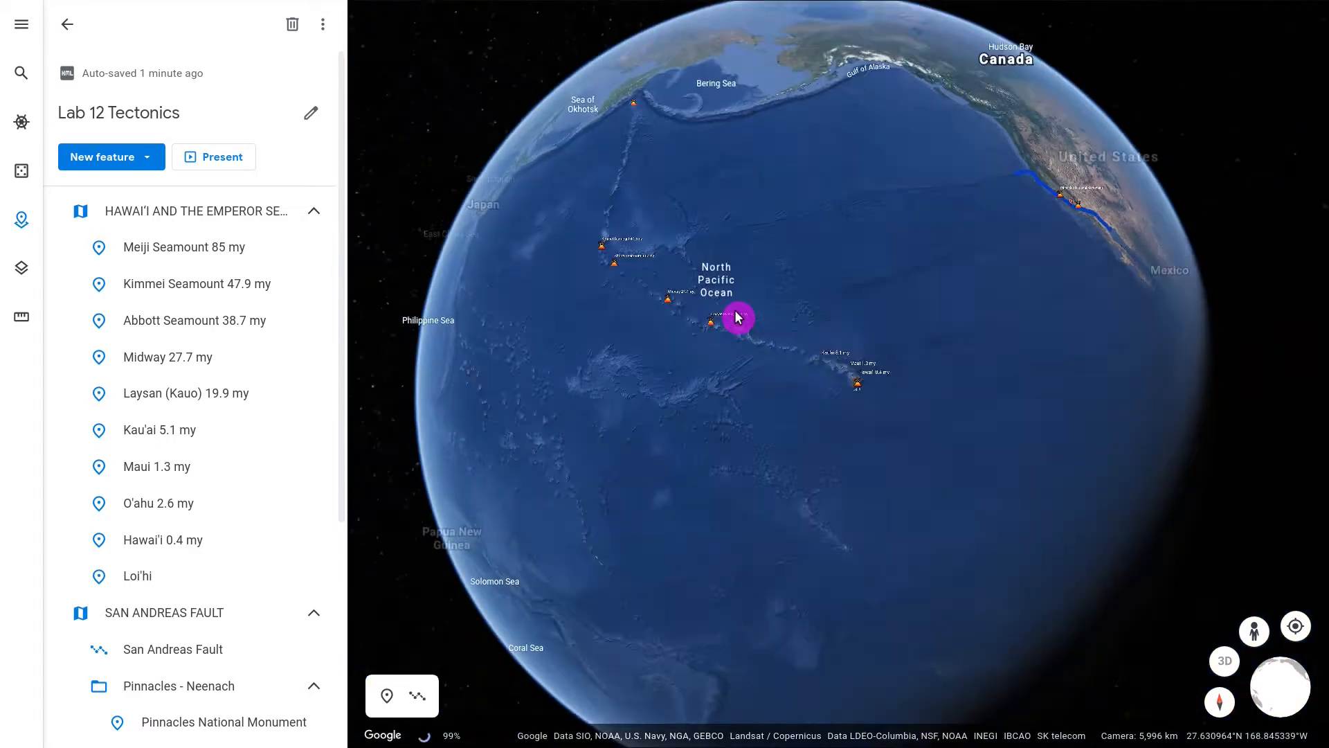
scroll(735, 317, up, 5)
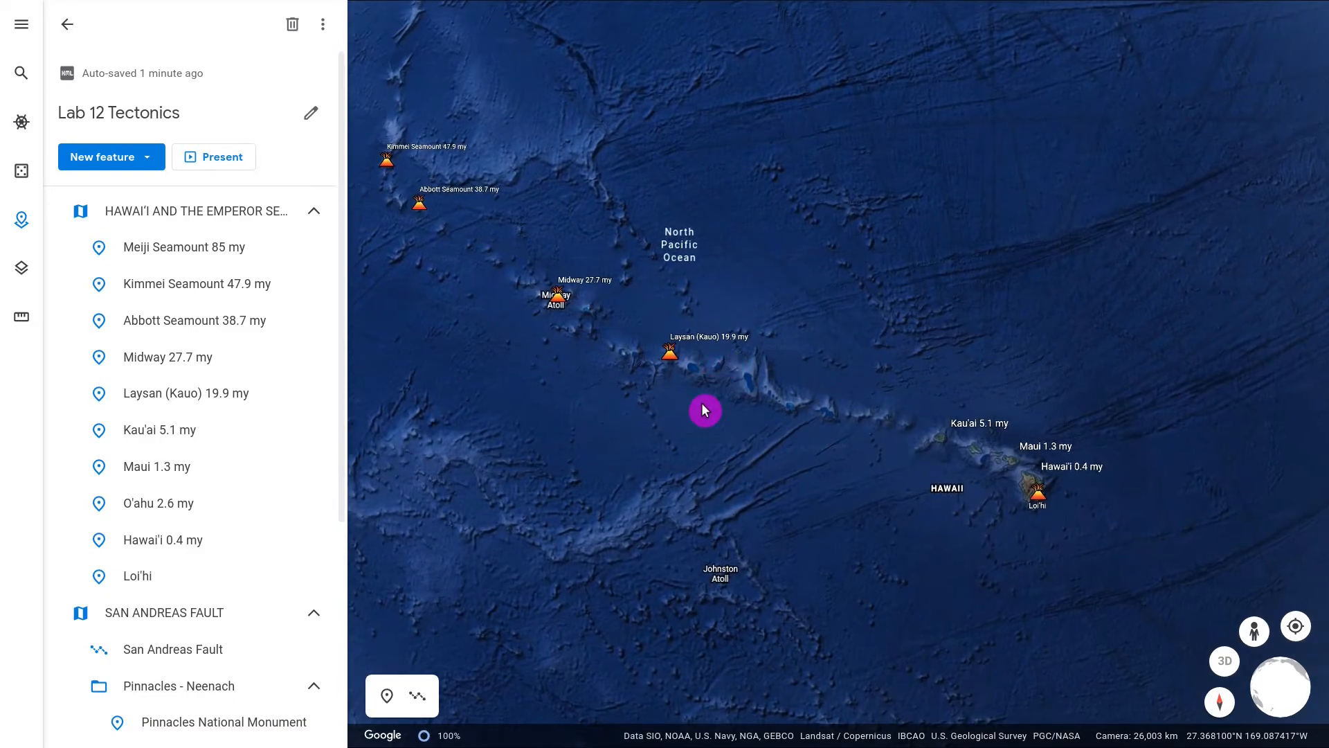
drag(1103, 447, 870, 706)
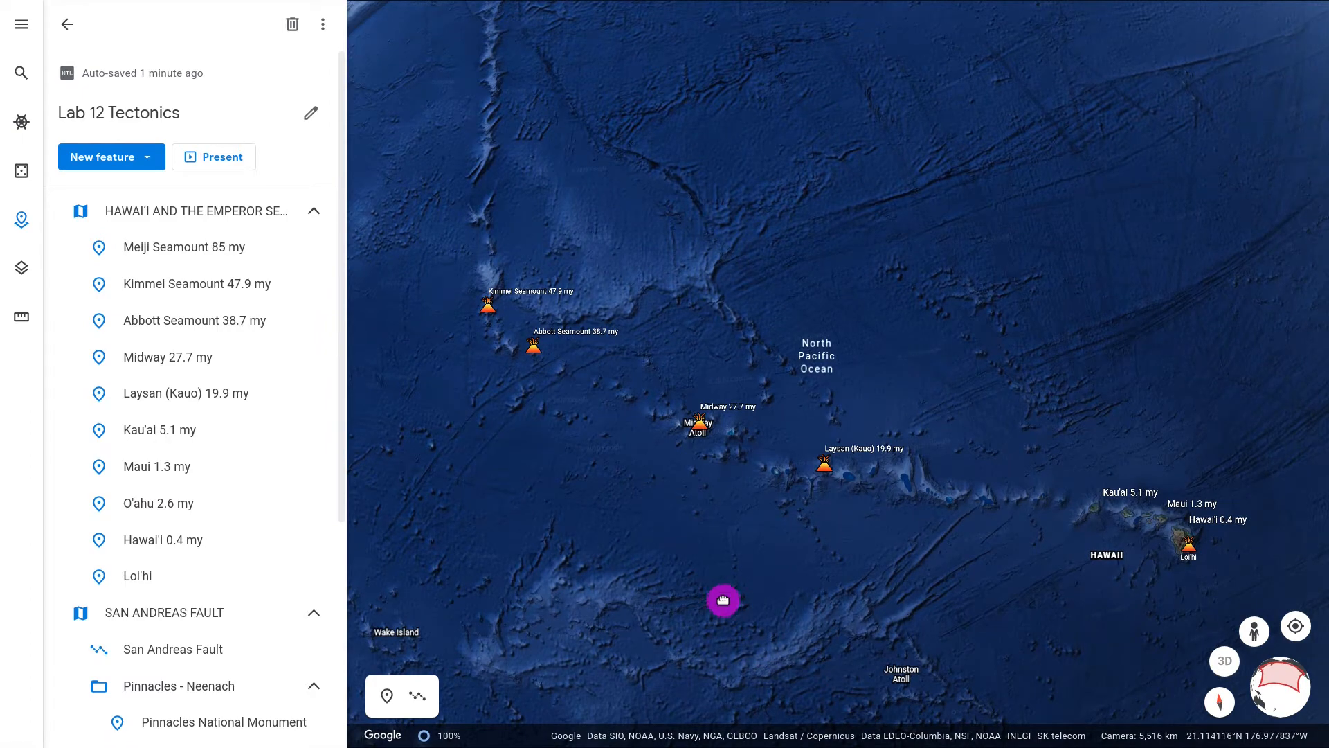
drag(722, 599, 817, 551)
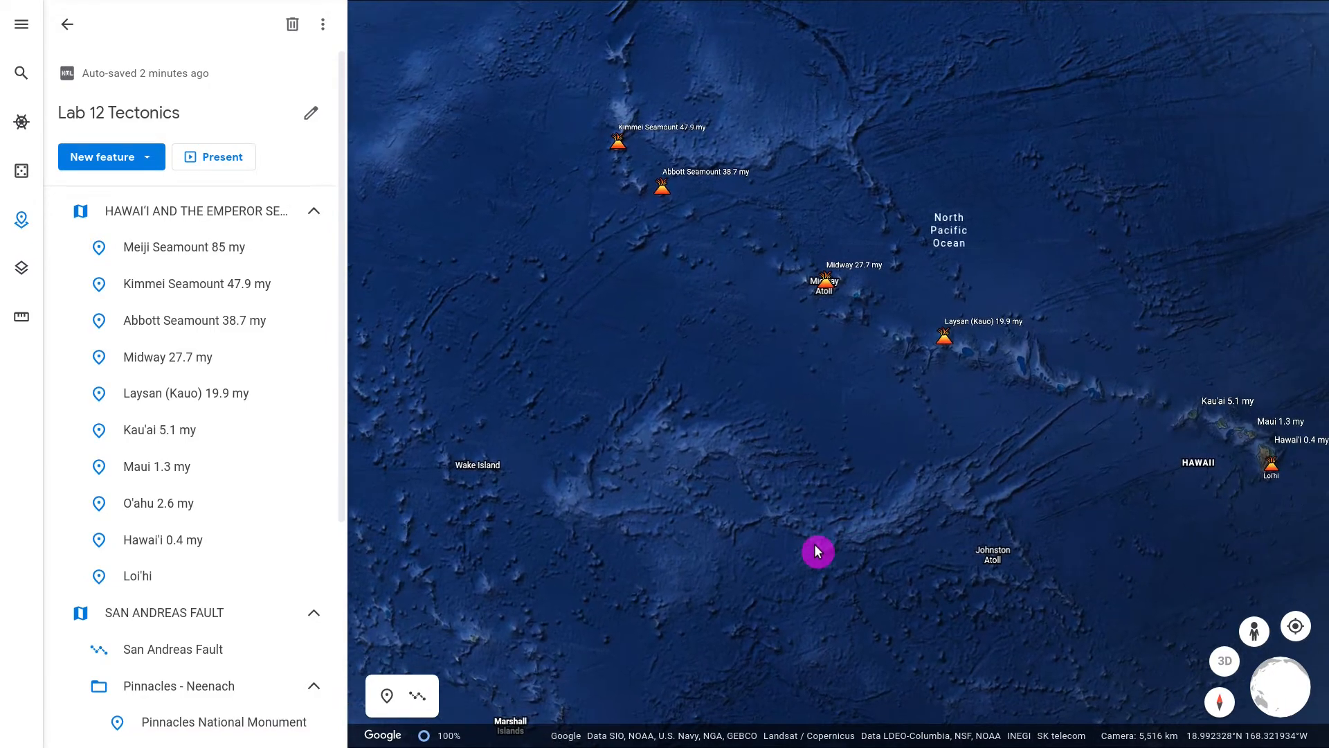
Step: View the seamount chain at a tilted angle from different directions and restore the north-up orientation
middle_drag(841, 495, 854, 396)
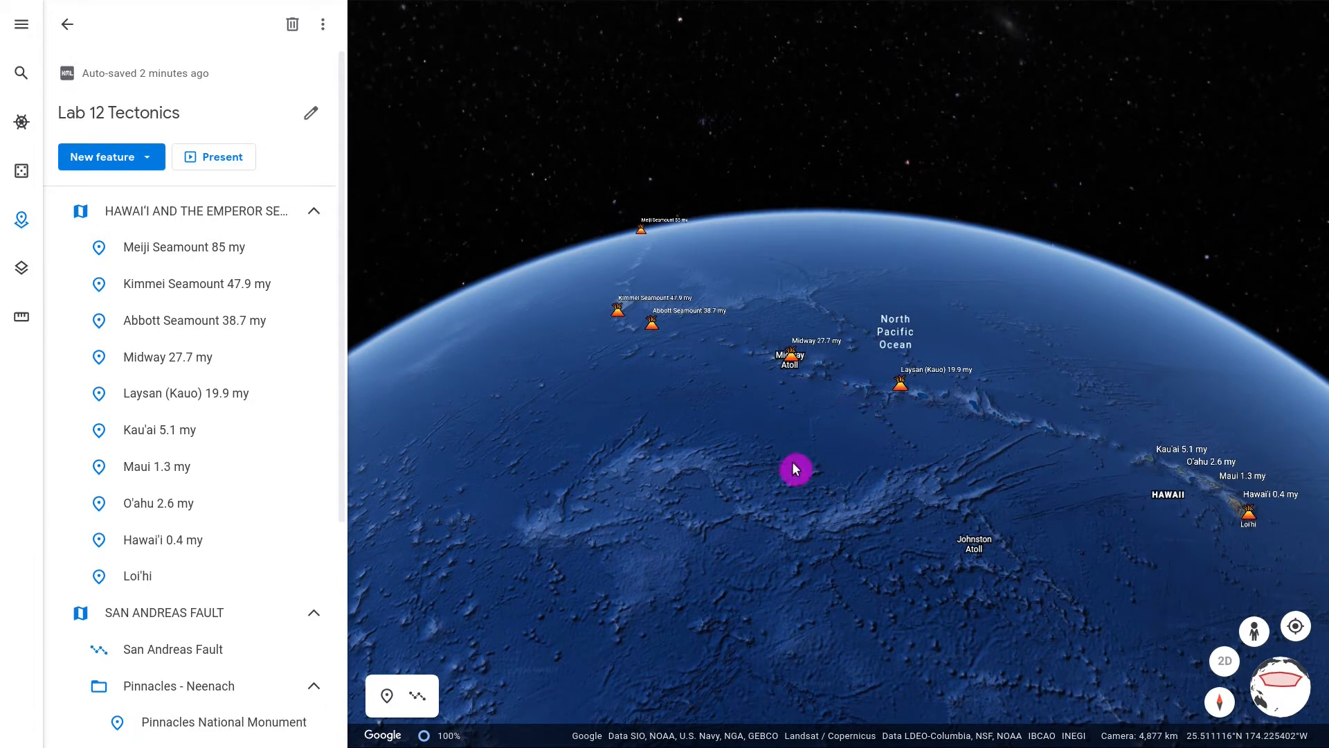
drag(762, 531, 772, 601)
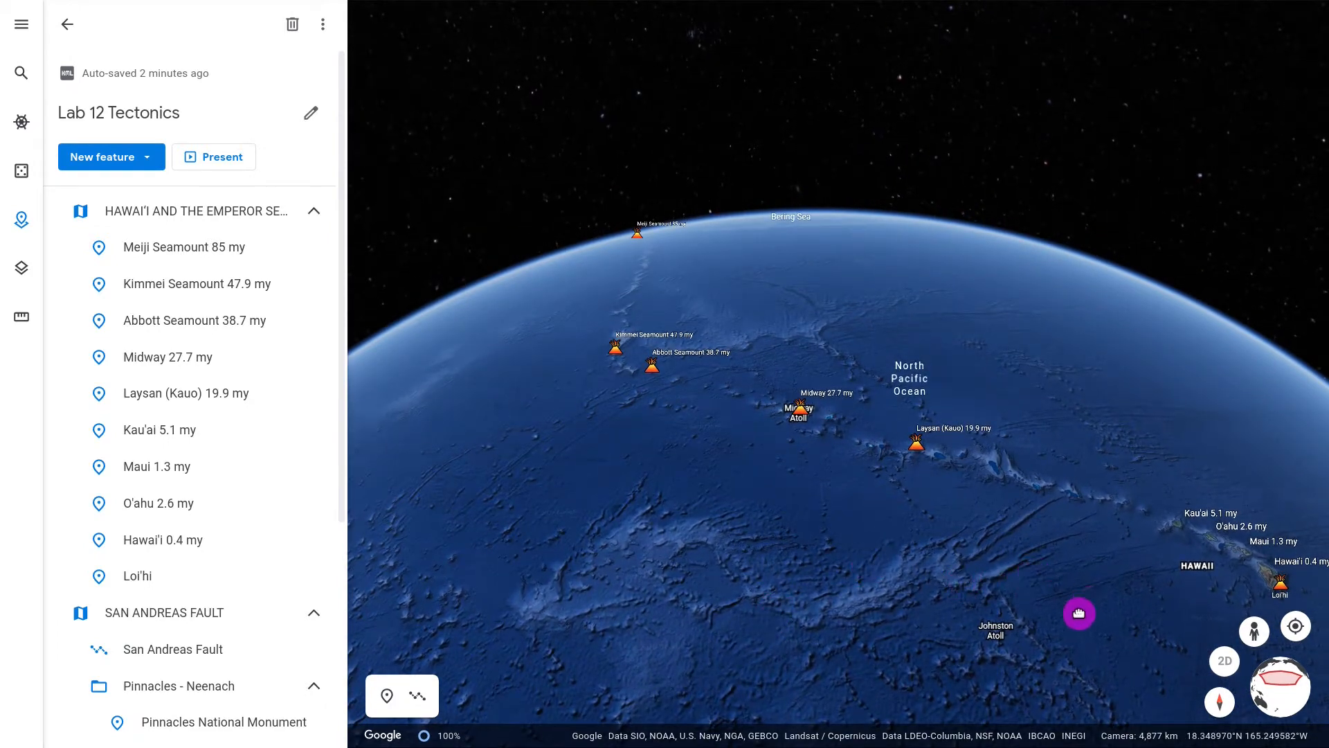
drag(1078, 613, 765, 460)
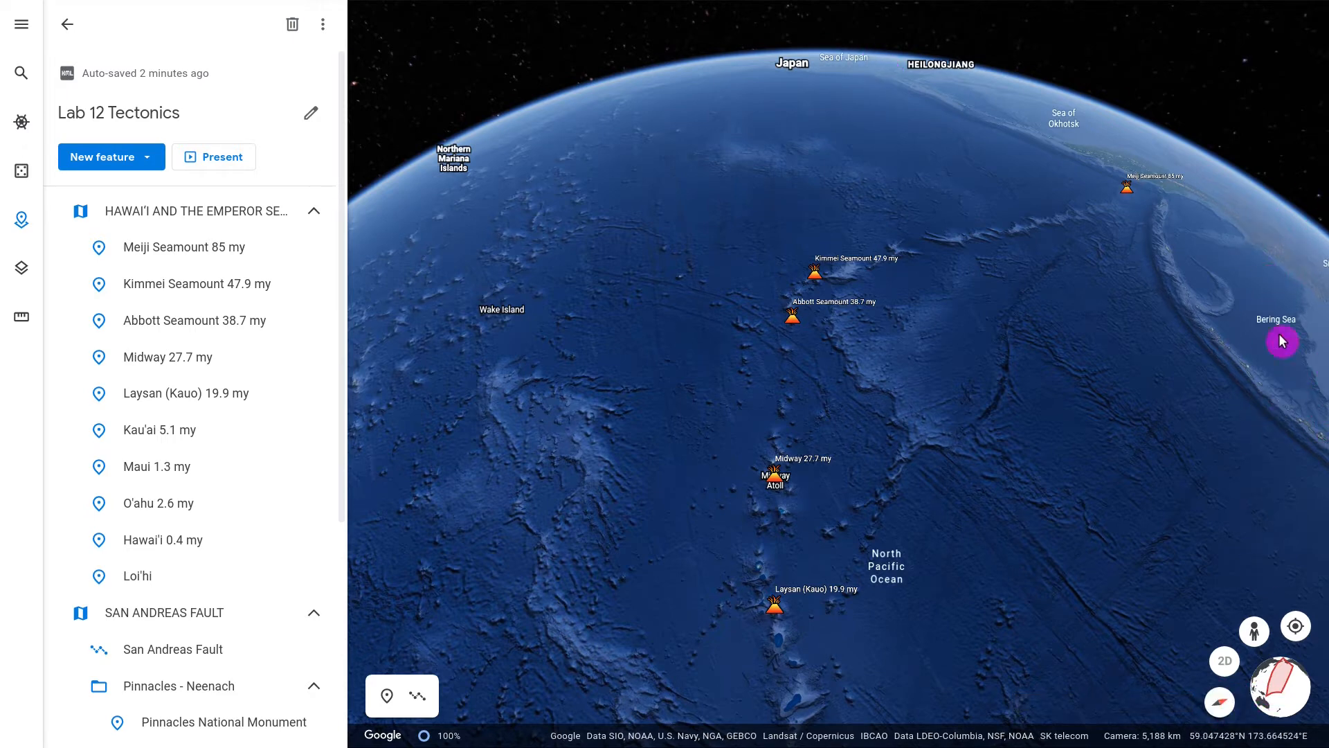
click(1222, 703)
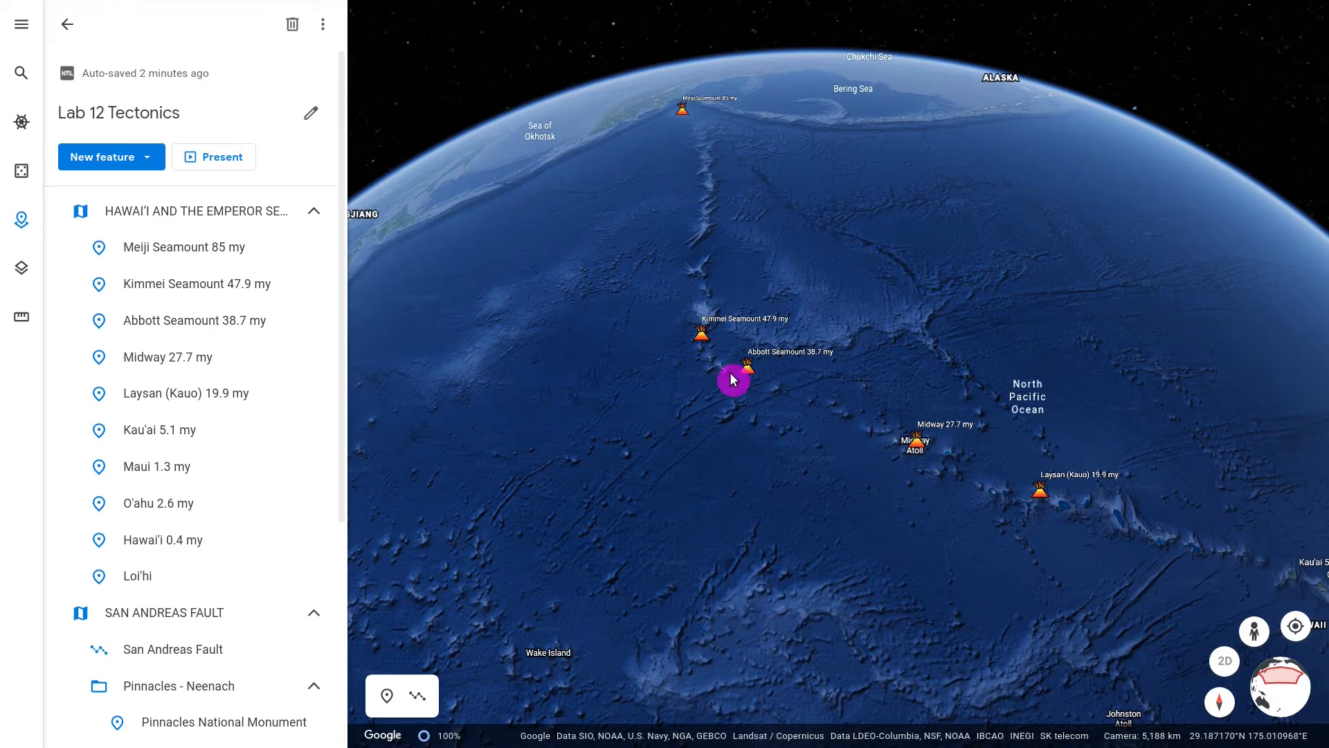
Step: Explore the western Pacific from Micronesia to New Zealand, switching to a straight-down view and resetting the camera
drag(1044, 220, 563, 542)
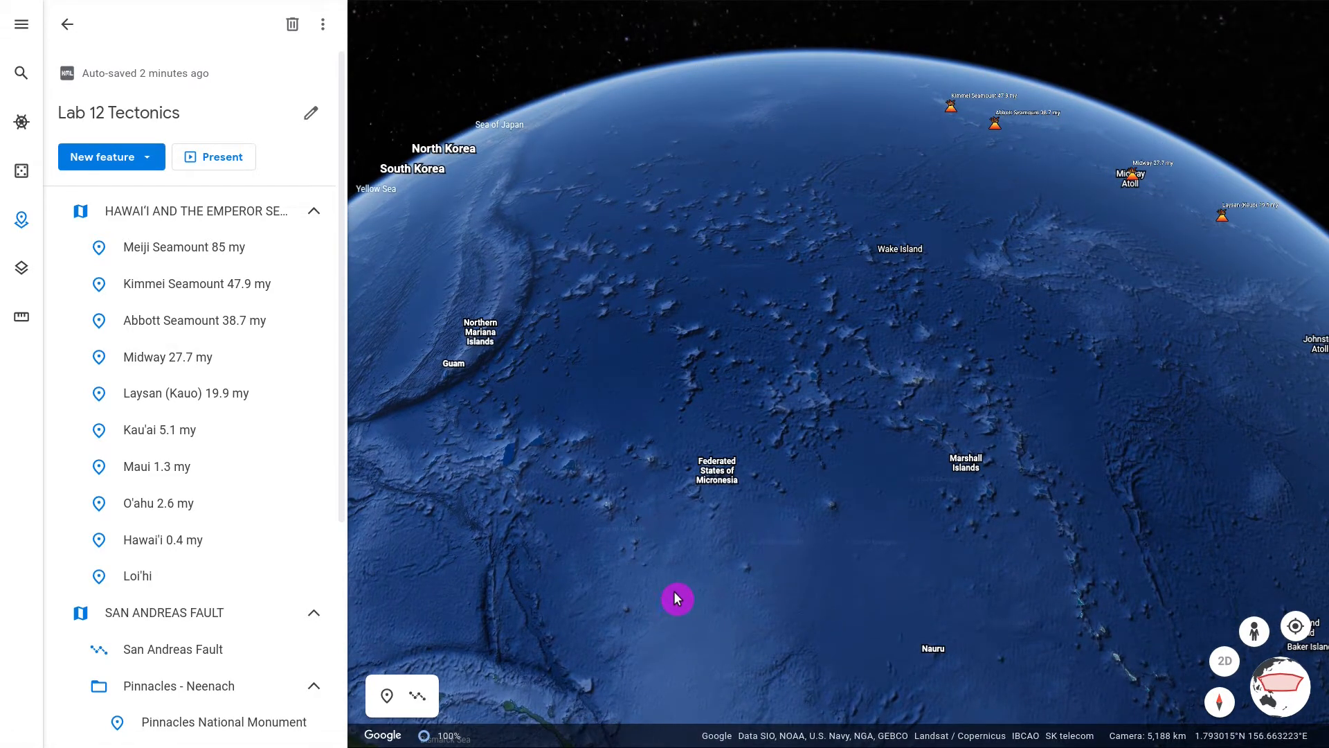
key(u)
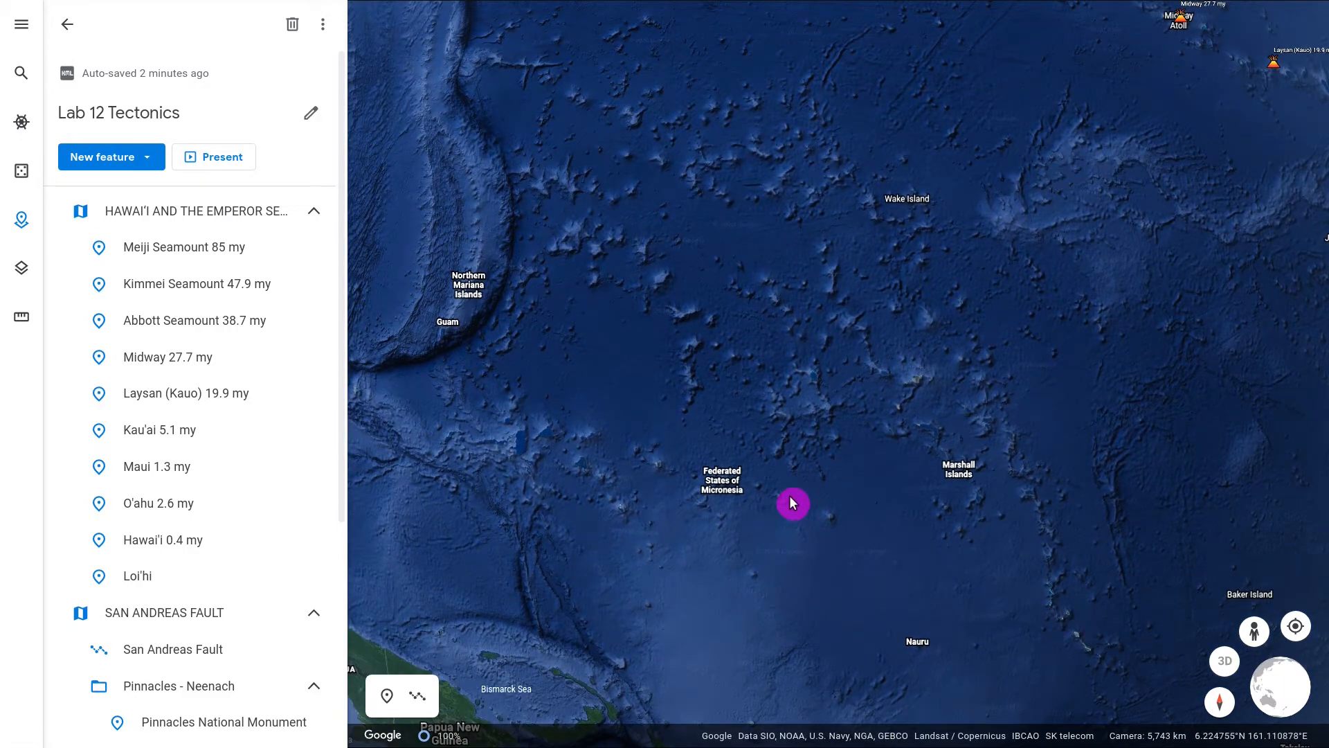
scroll(789, 495, down, 5)
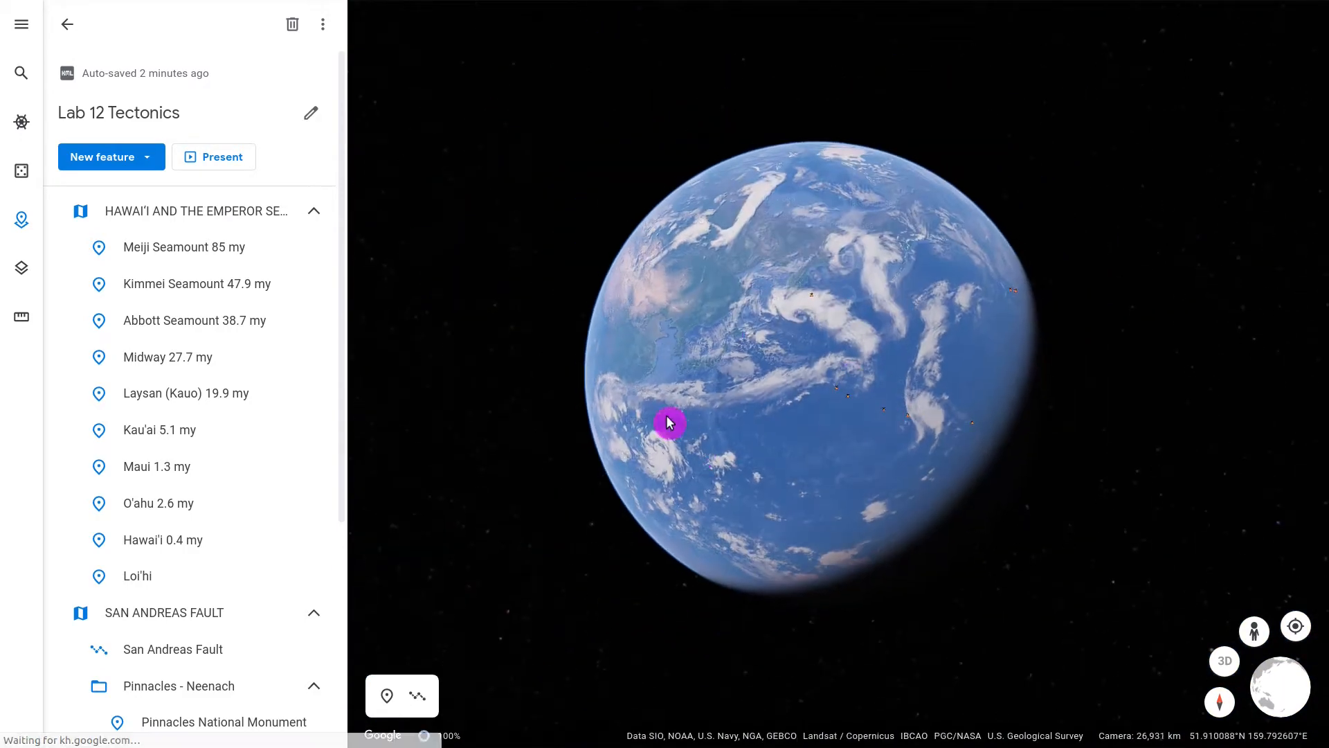
scroll(796, 414, up, 3)
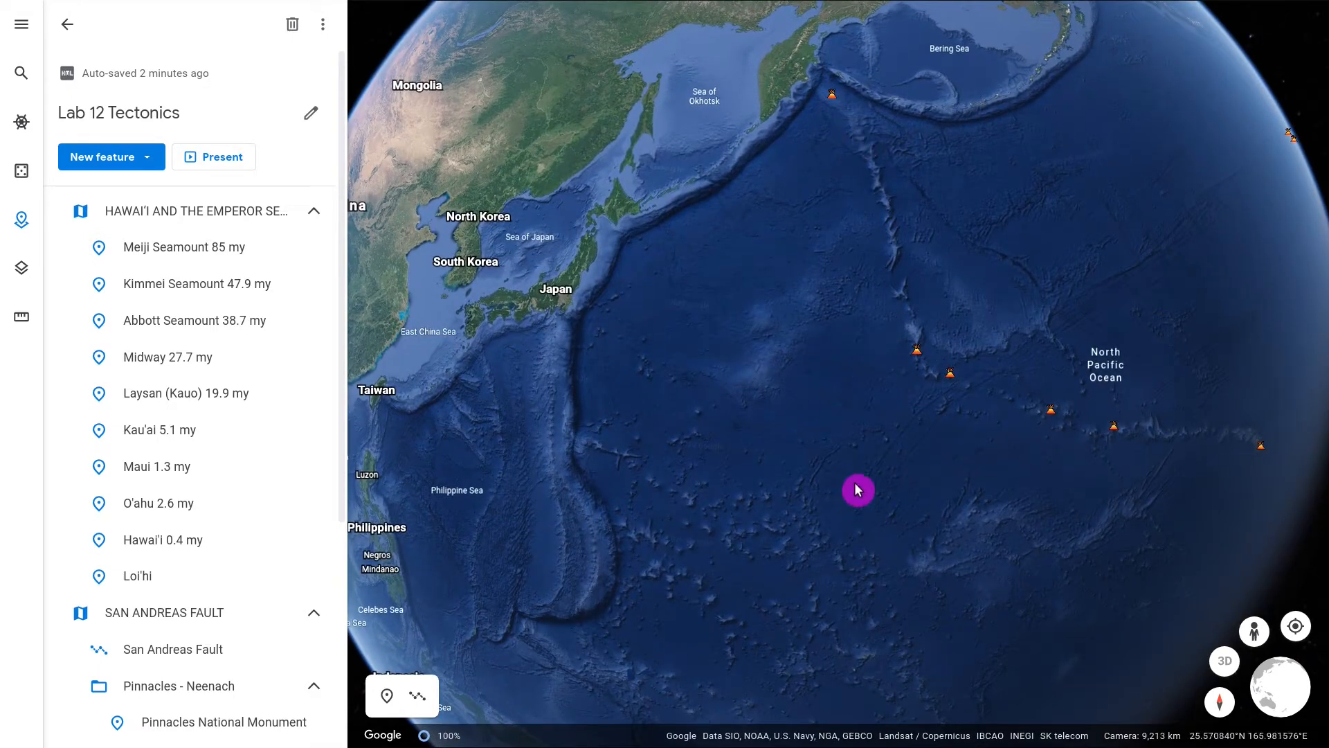
shift+drag(850, 516, 808, 493)
drag(1027, 689, 472, 695)
key(r)
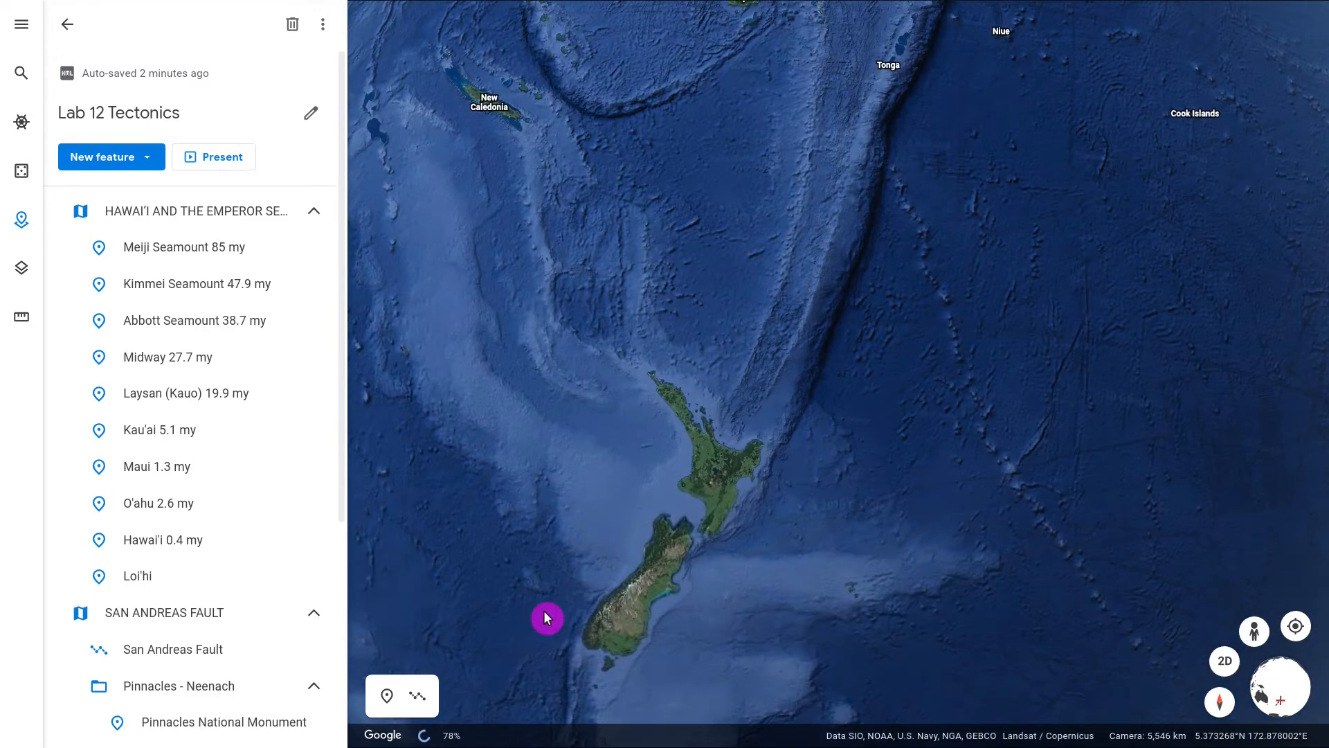
Step: Return to the Hawai'i and the Emperor Seamounts folder's view and dismiss its information card
click(154, 217)
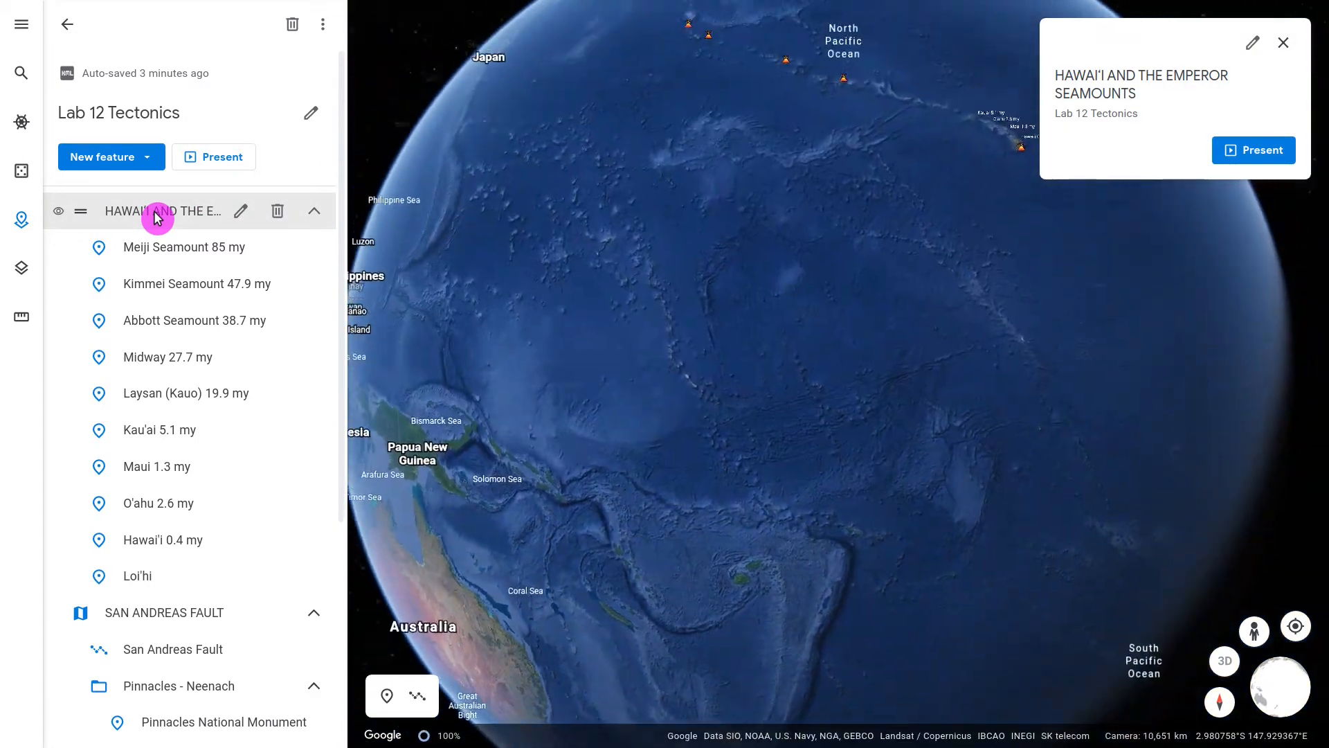
click(1284, 42)
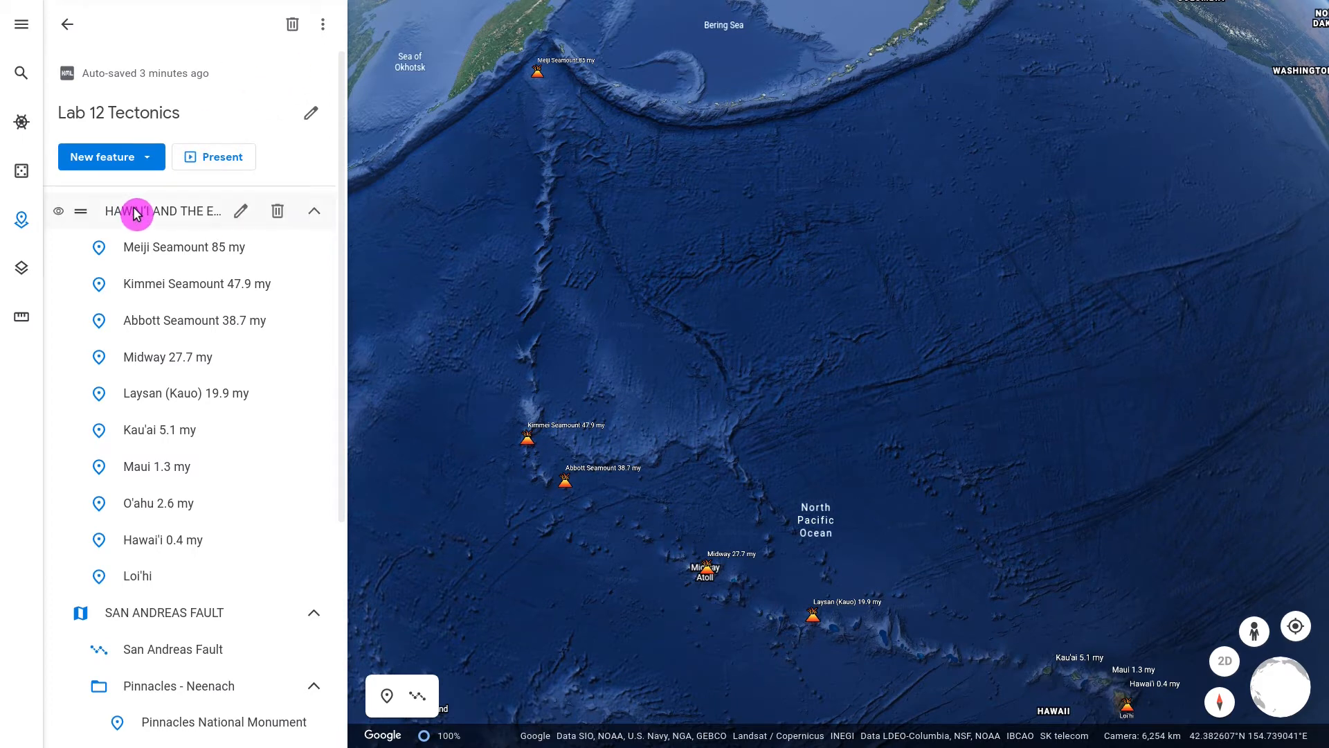
mouse_move(808, 401)
mouse_down()
mouse_move(1119, 282)
mouse_move(838, 272)
mouse_move(563, 641)
mouse_move(777, 380)
mouse_move(795, 392)
mouse_up()
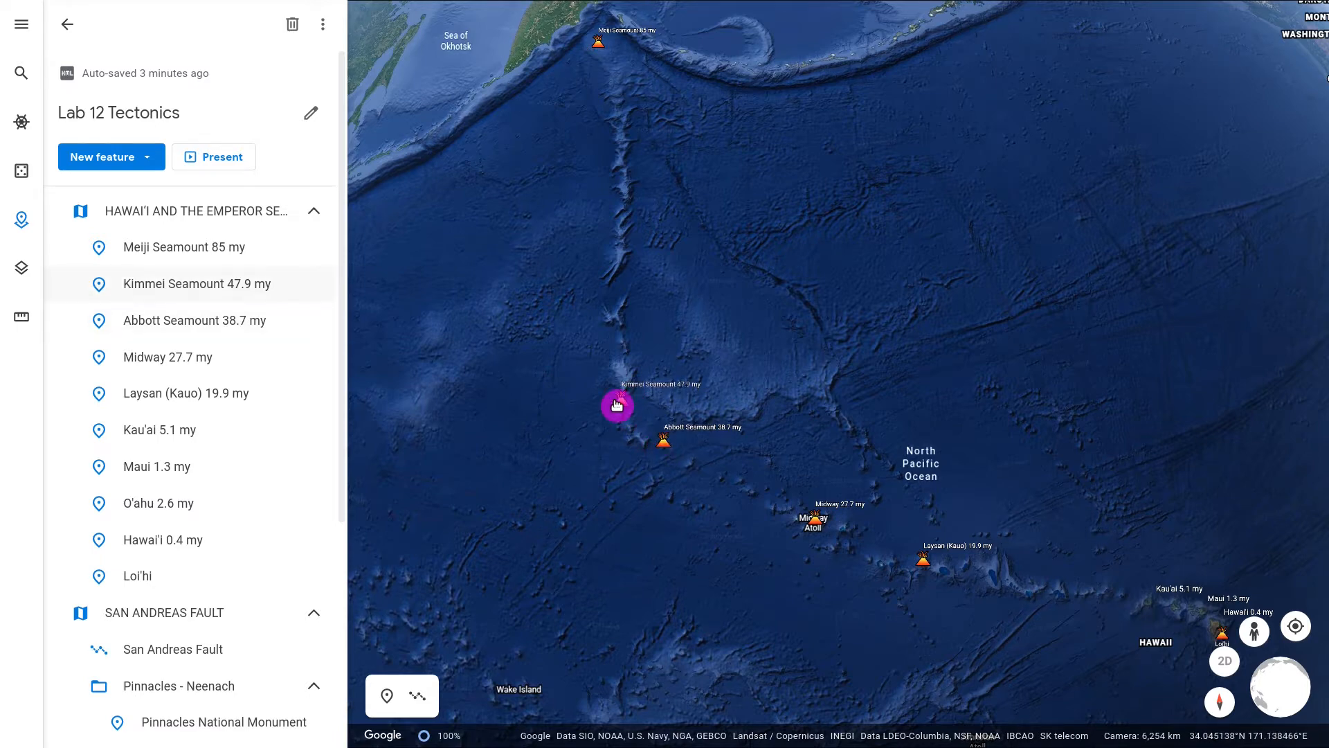
click(20, 319)
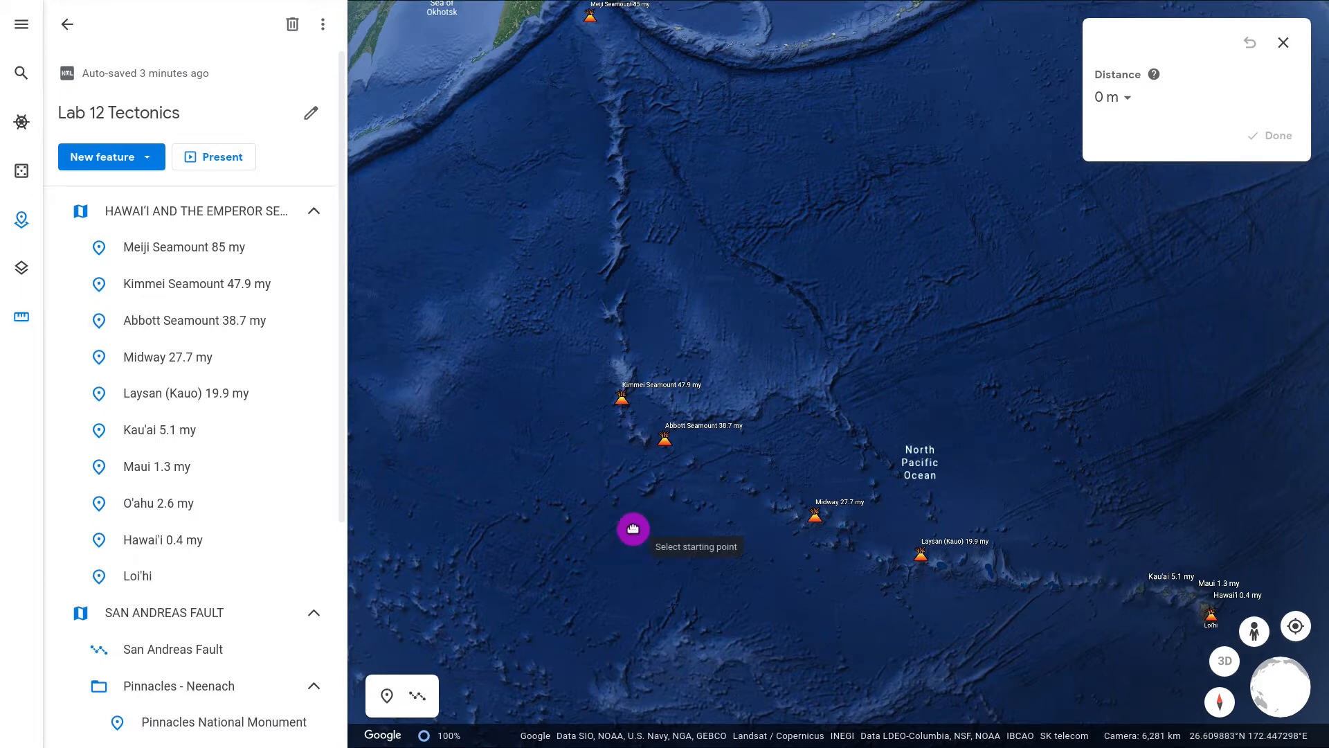
drag(633, 529, 652, 380)
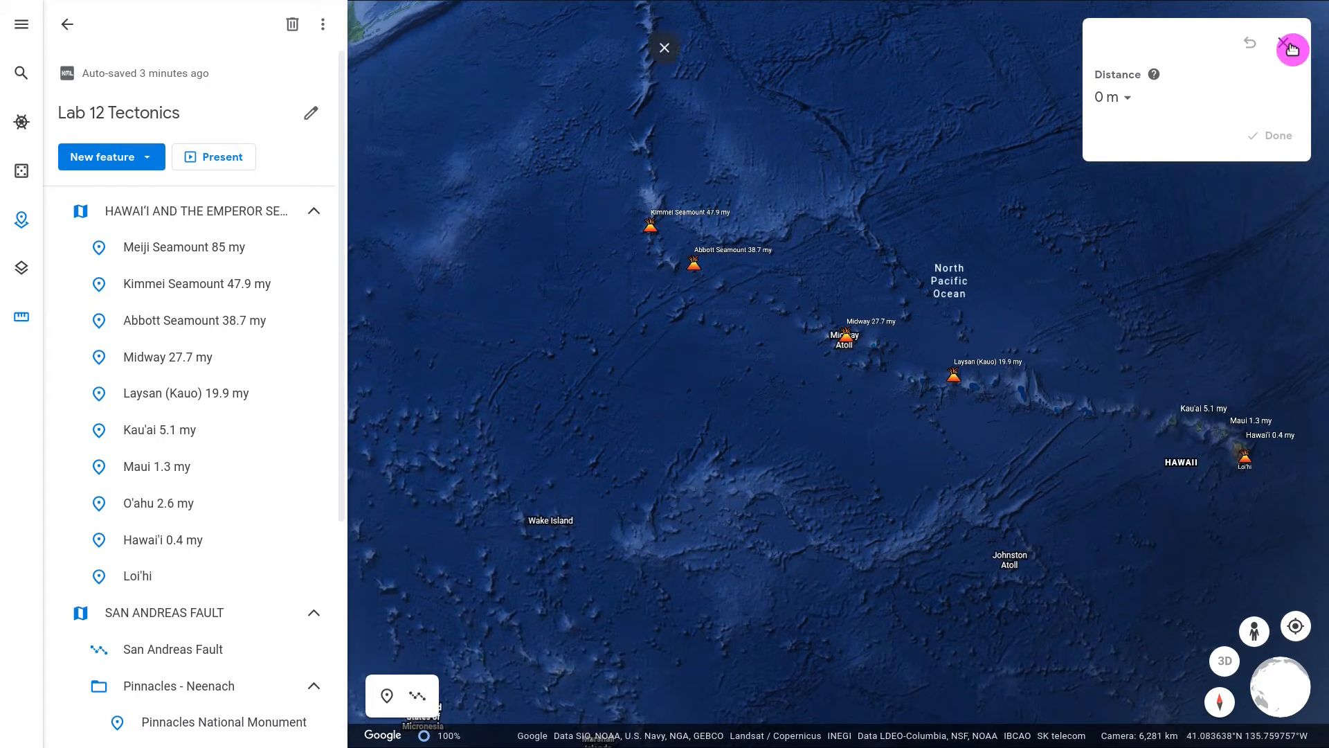
click(1292, 49)
Step: Start a distance measurement around Kimmei and Abbott Seamounts with centimeters as the unit
shift+drag(718, 412, 712, 659)
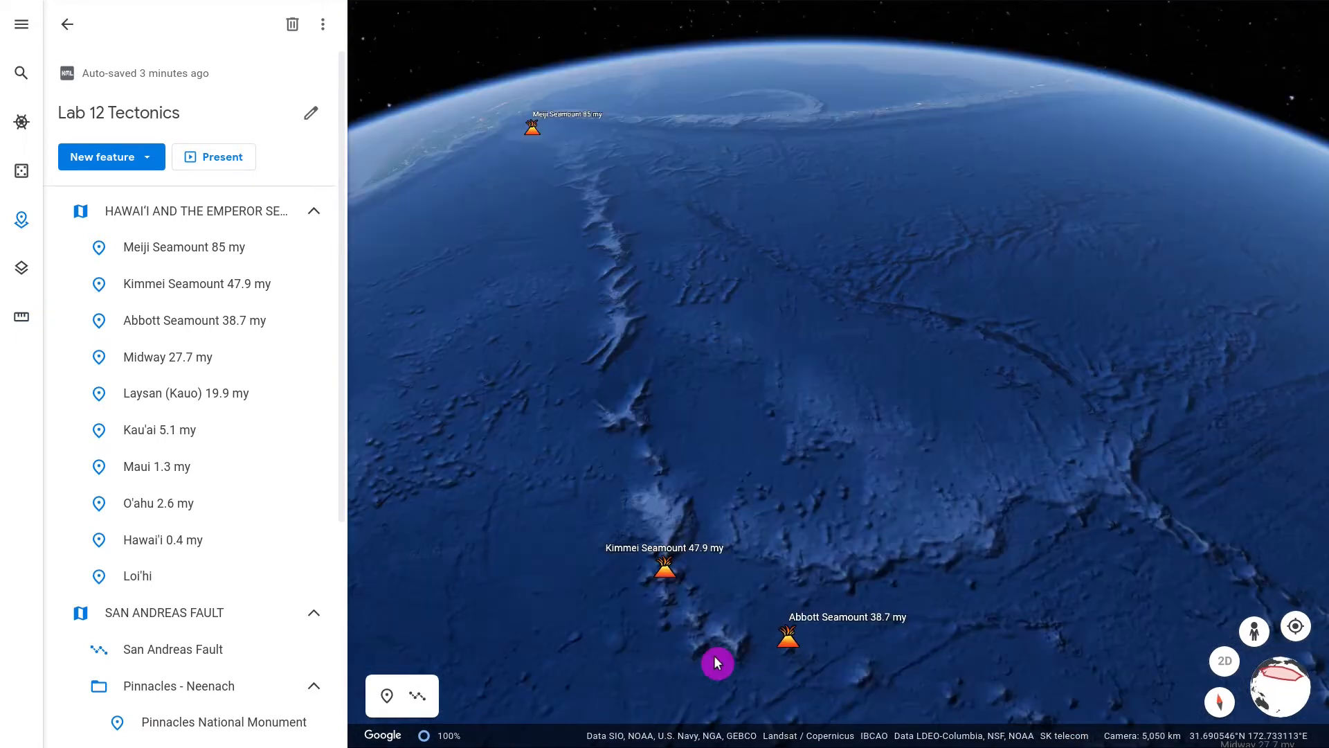
scroll(716, 661, up, 2)
scroll(727, 632, up, 2)
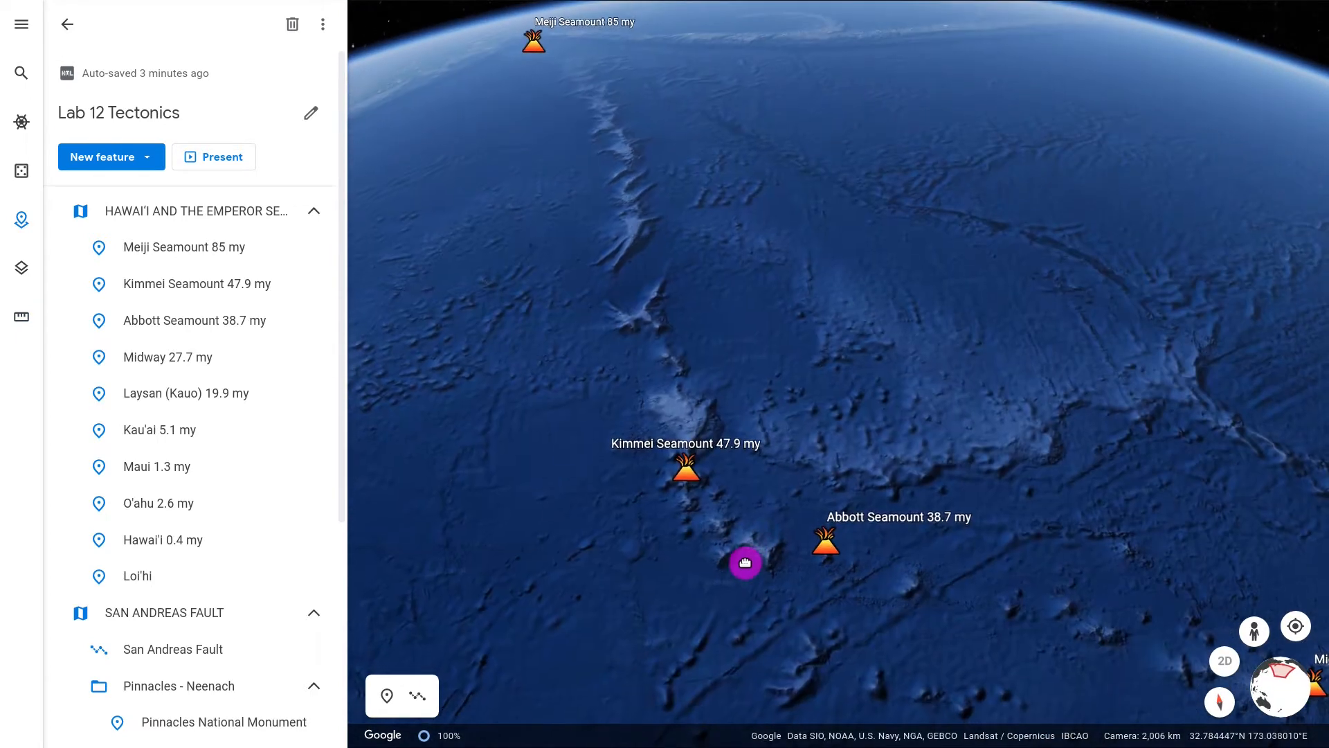
click(19, 323)
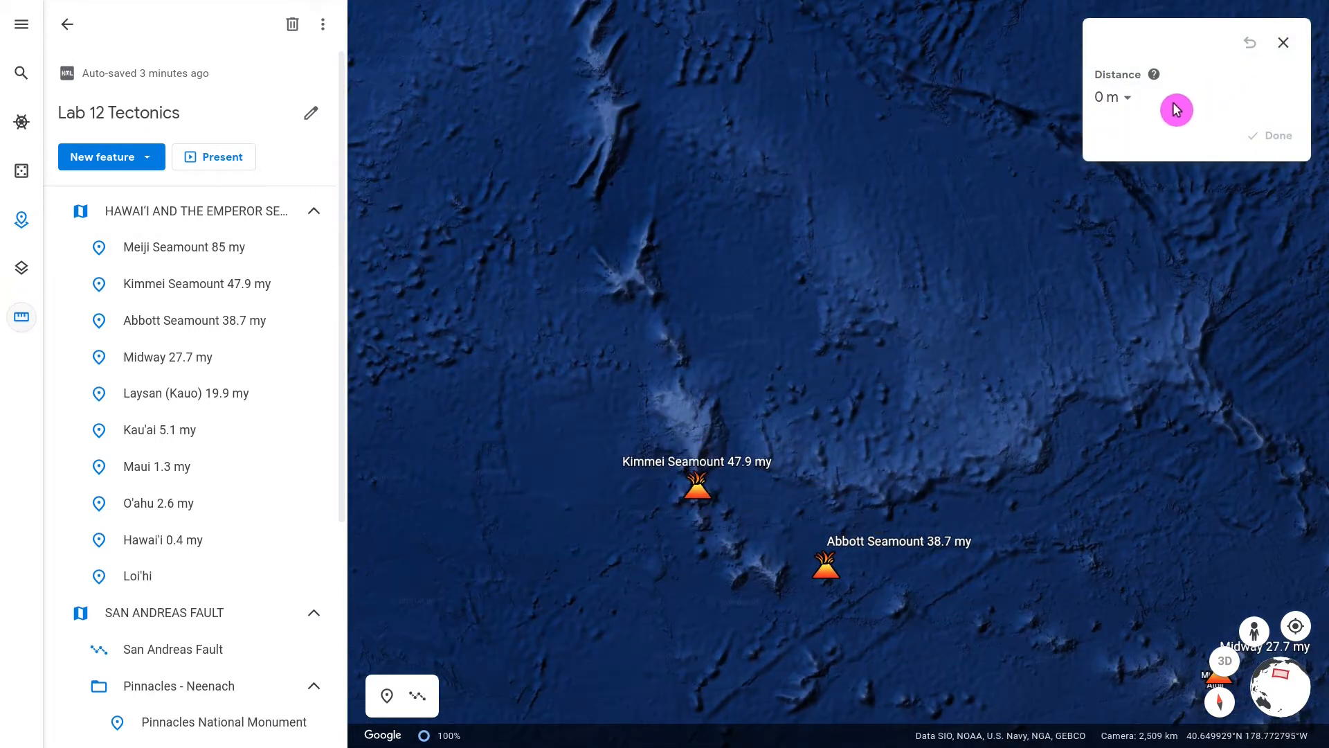
click(1126, 104)
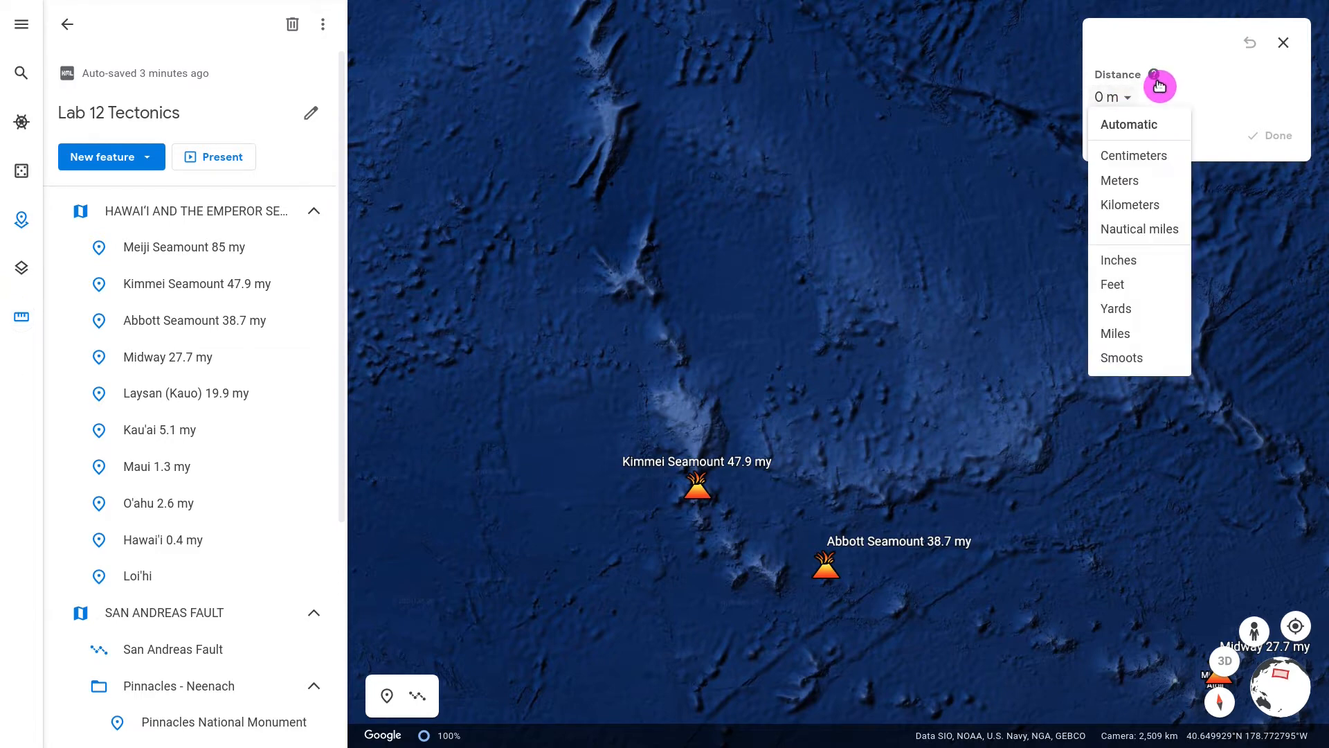
click(1150, 164)
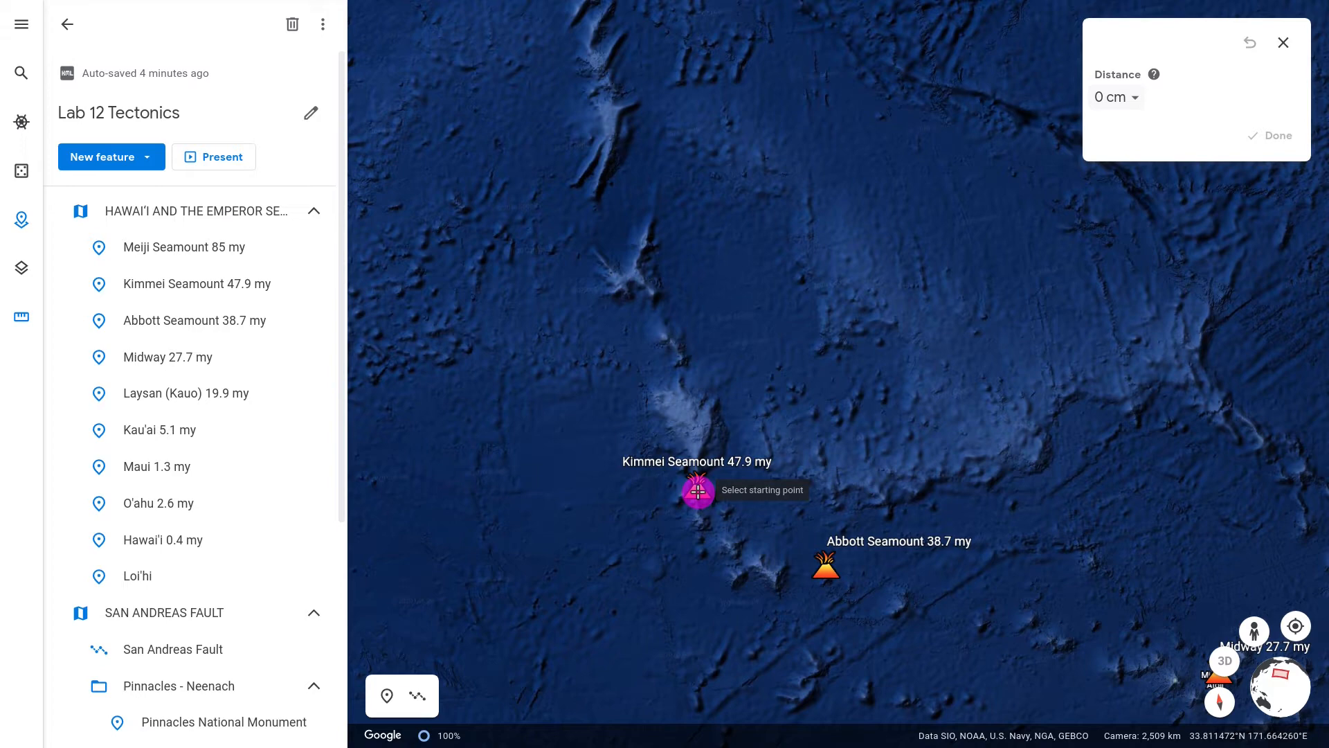
Step: Measure the distance from the Kimmei Seamount placemark to the Abbott Seamount placemark
scroll(698, 491, up, 5)
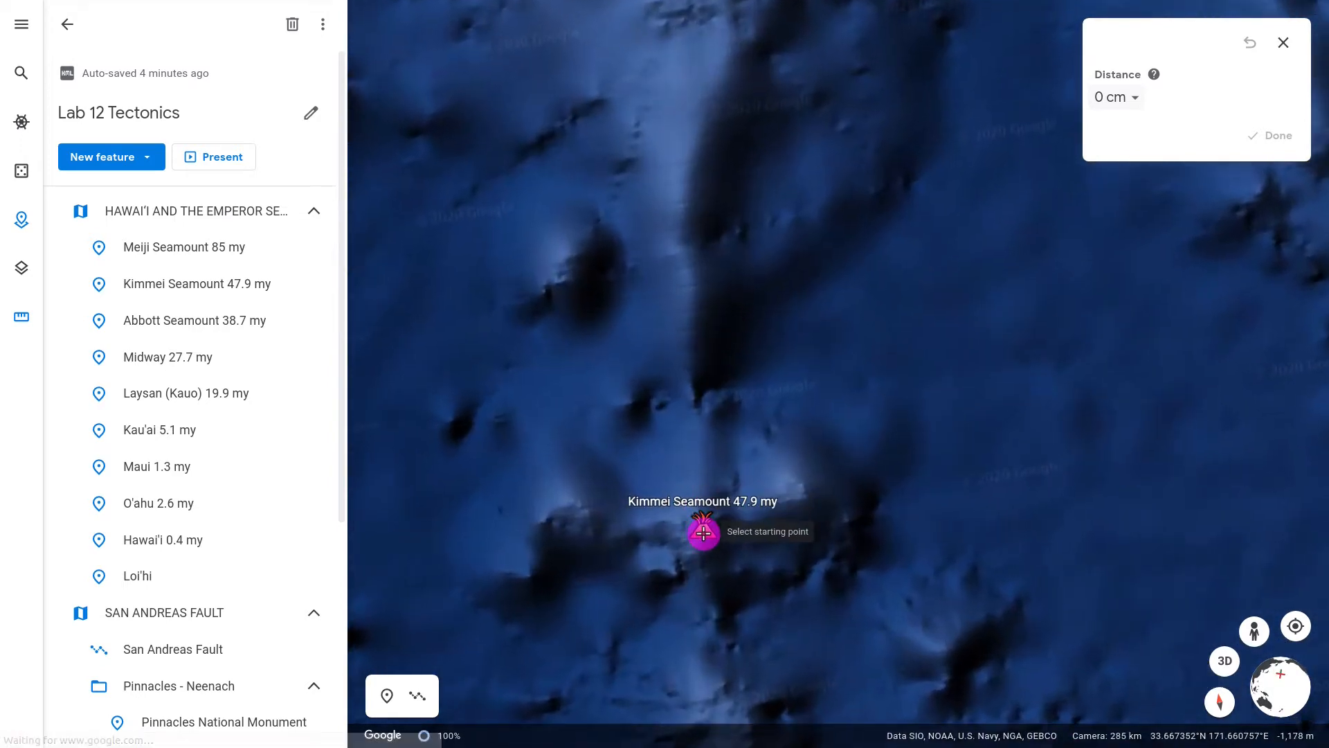
click(703, 532)
scroll(703, 532, down, 6)
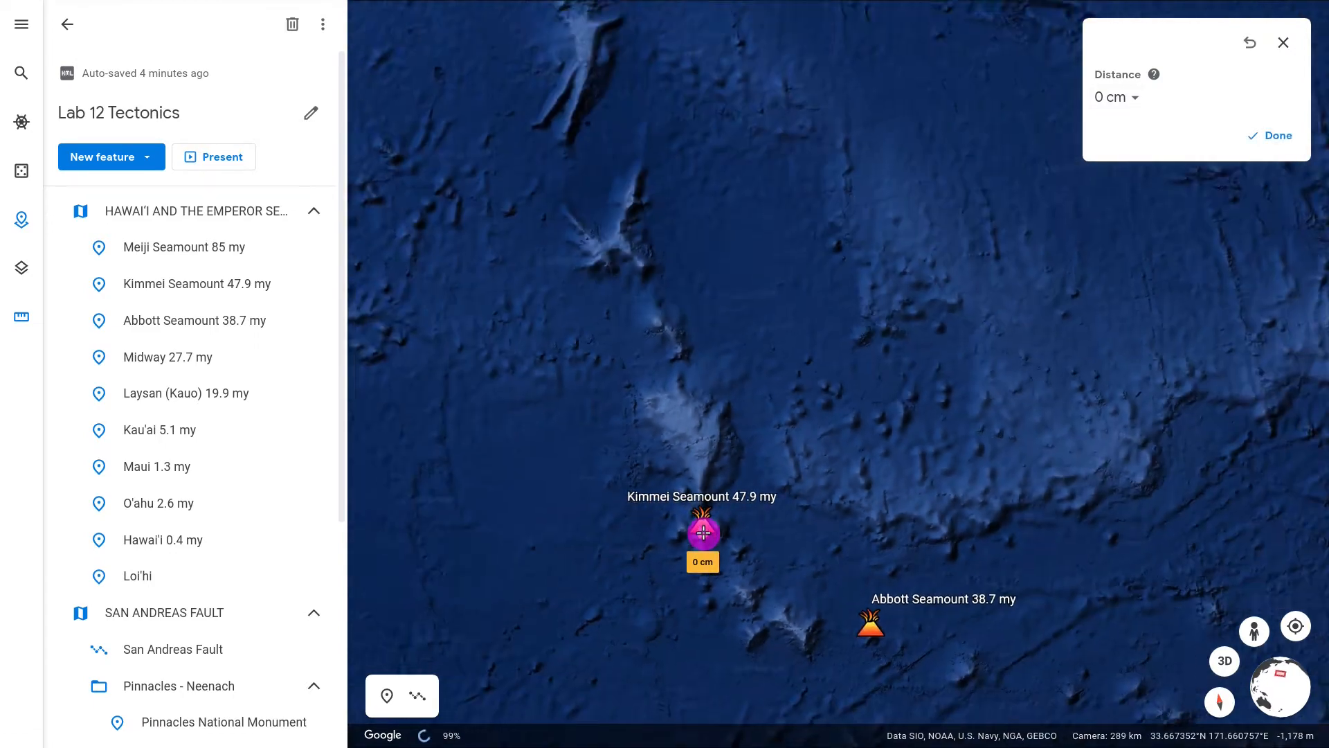
scroll(801, 583, up, 3)
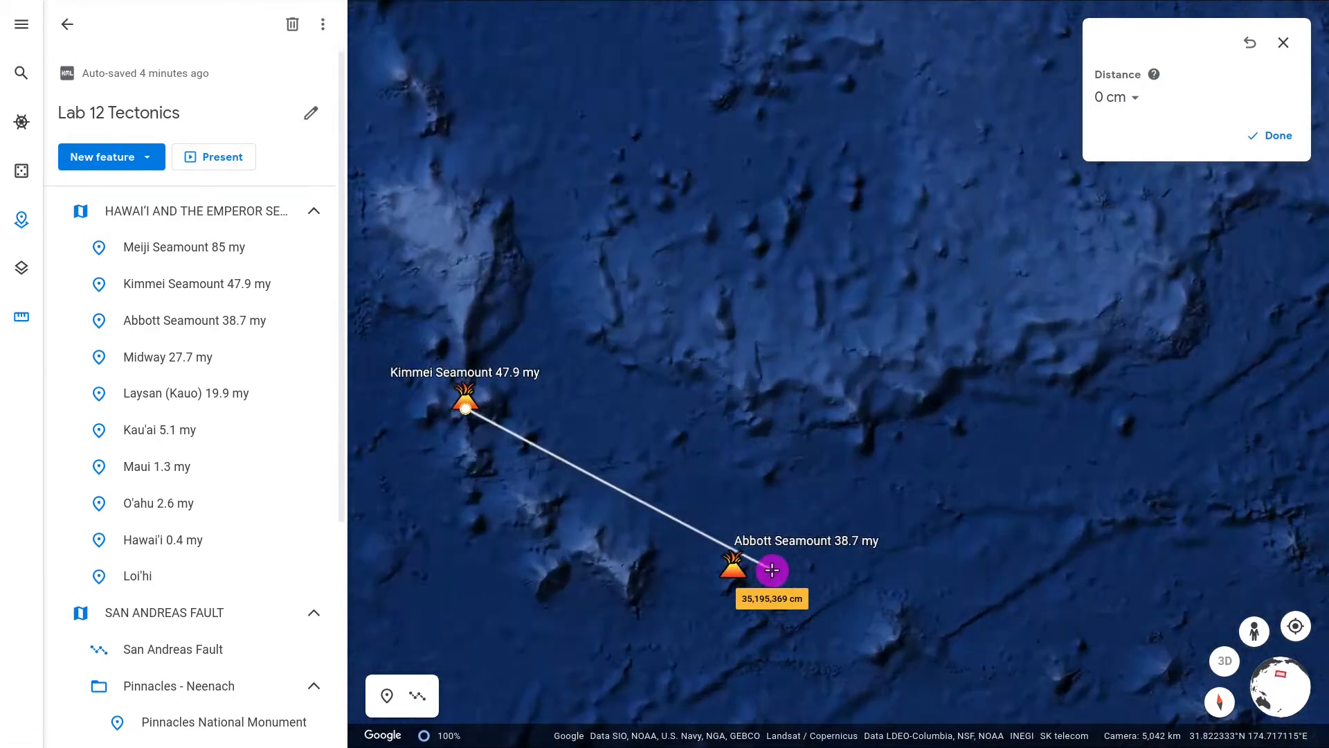
scroll(683, 607, up, 3)
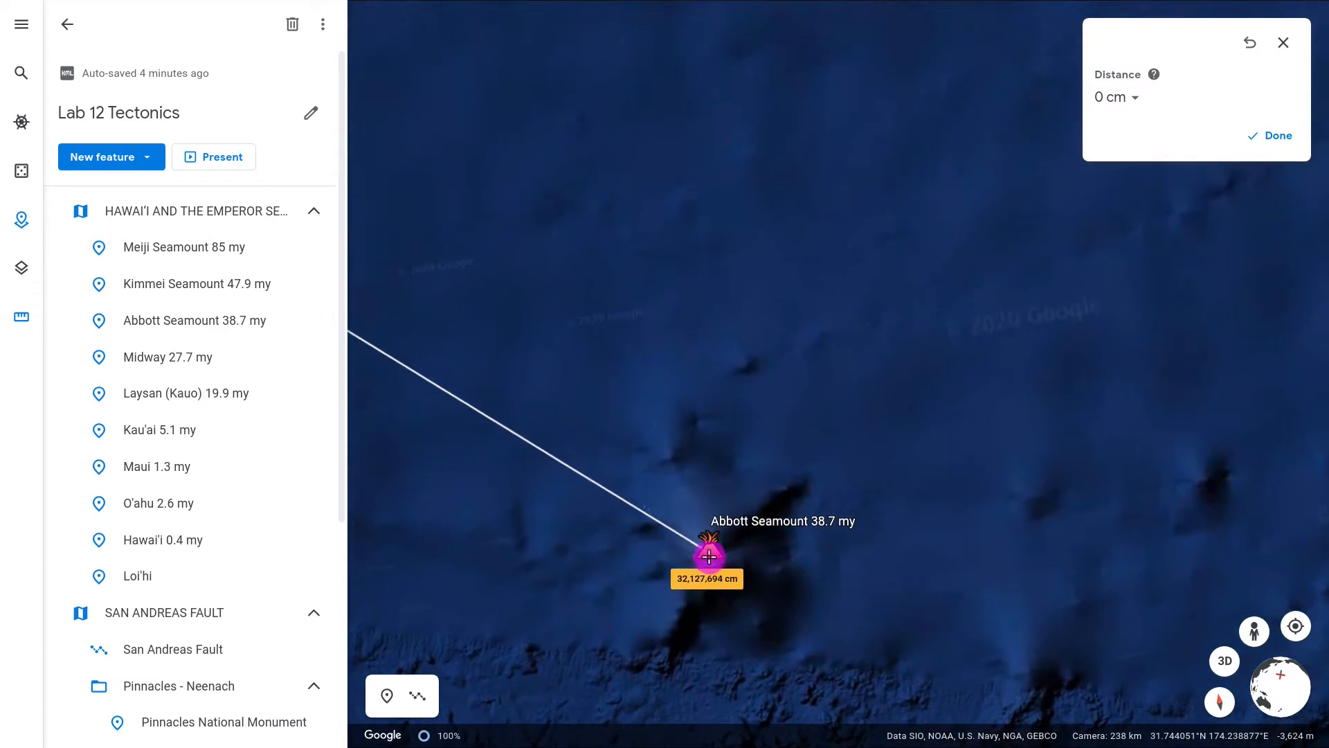
click(710, 551)
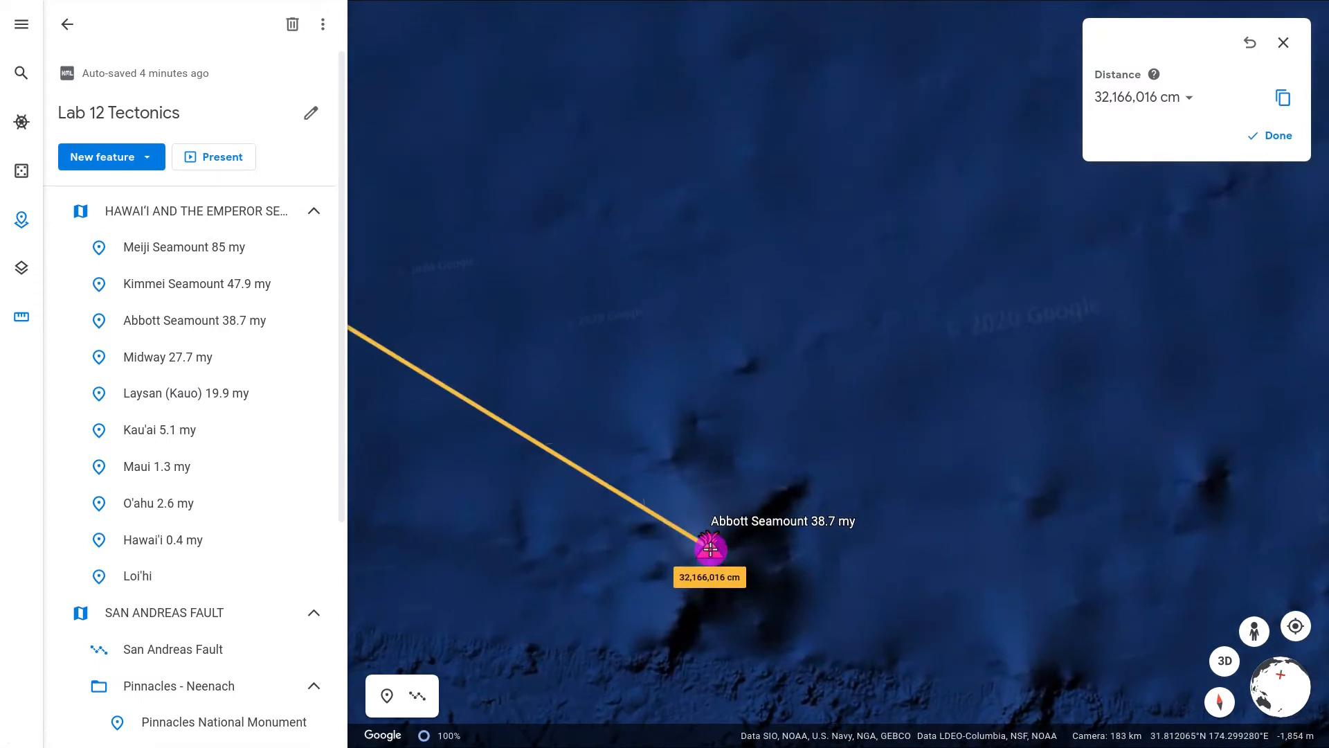
Step: Finish the Kimmei–Abbott measurement and view its length in meters and kilometers, ending back in centimeters
click(1275, 141)
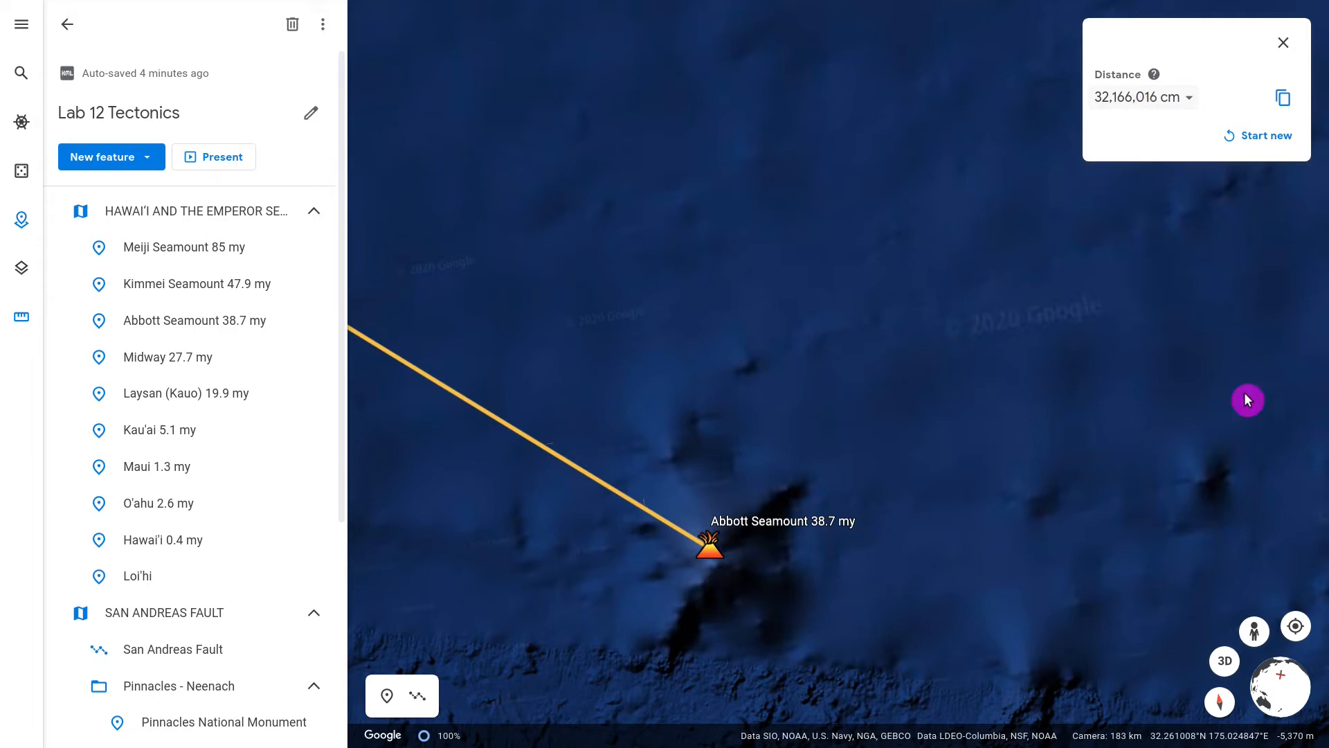
click(1188, 97)
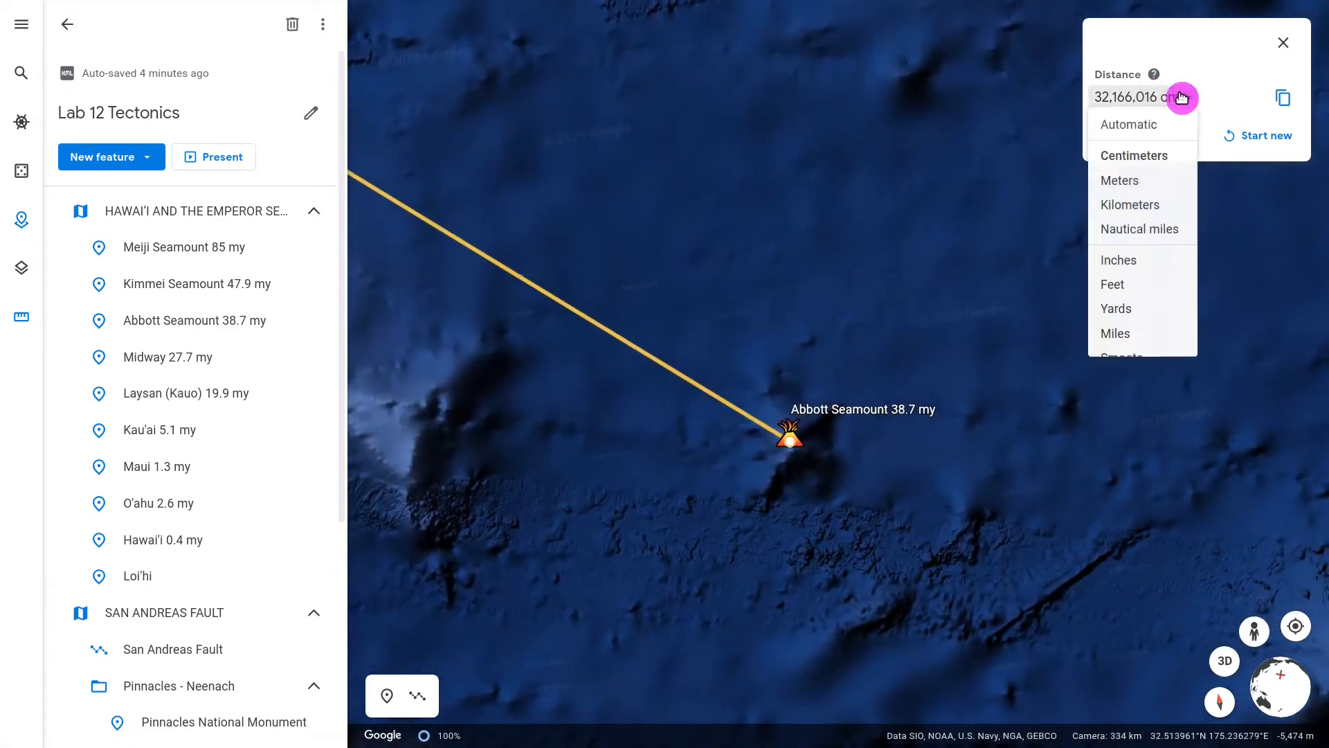
click(1153, 184)
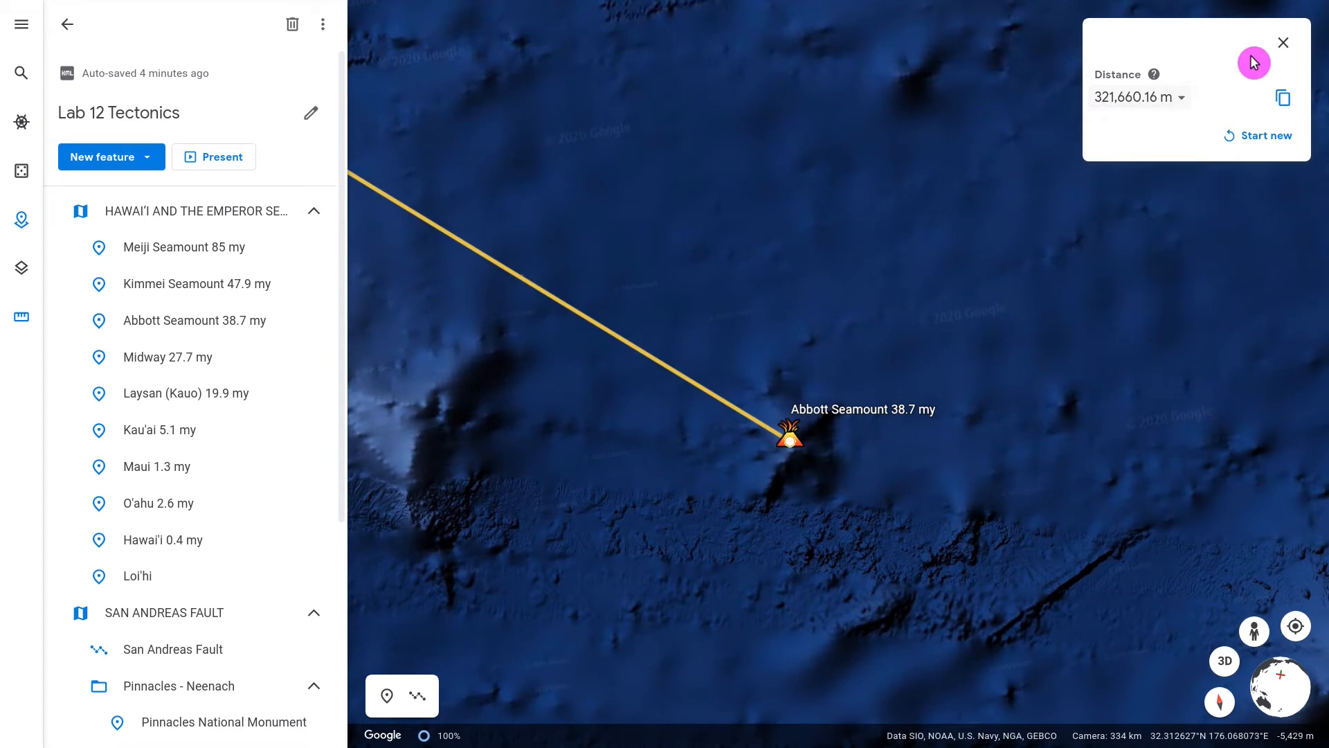
click(1178, 104)
click(1141, 201)
click(1156, 97)
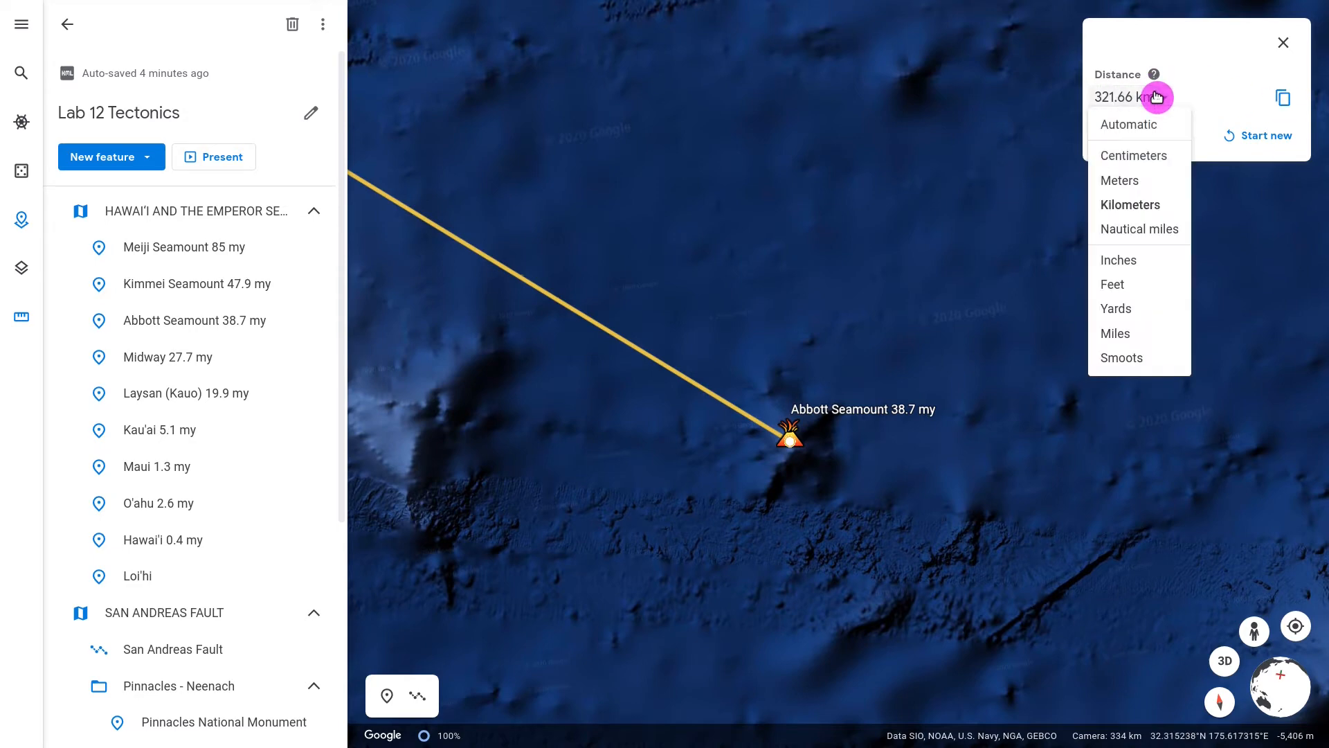
click(1150, 156)
Step: Start a new distance measurement with its starting point on the Abbott Seamount placemark
scroll(720, 555, down, 3)
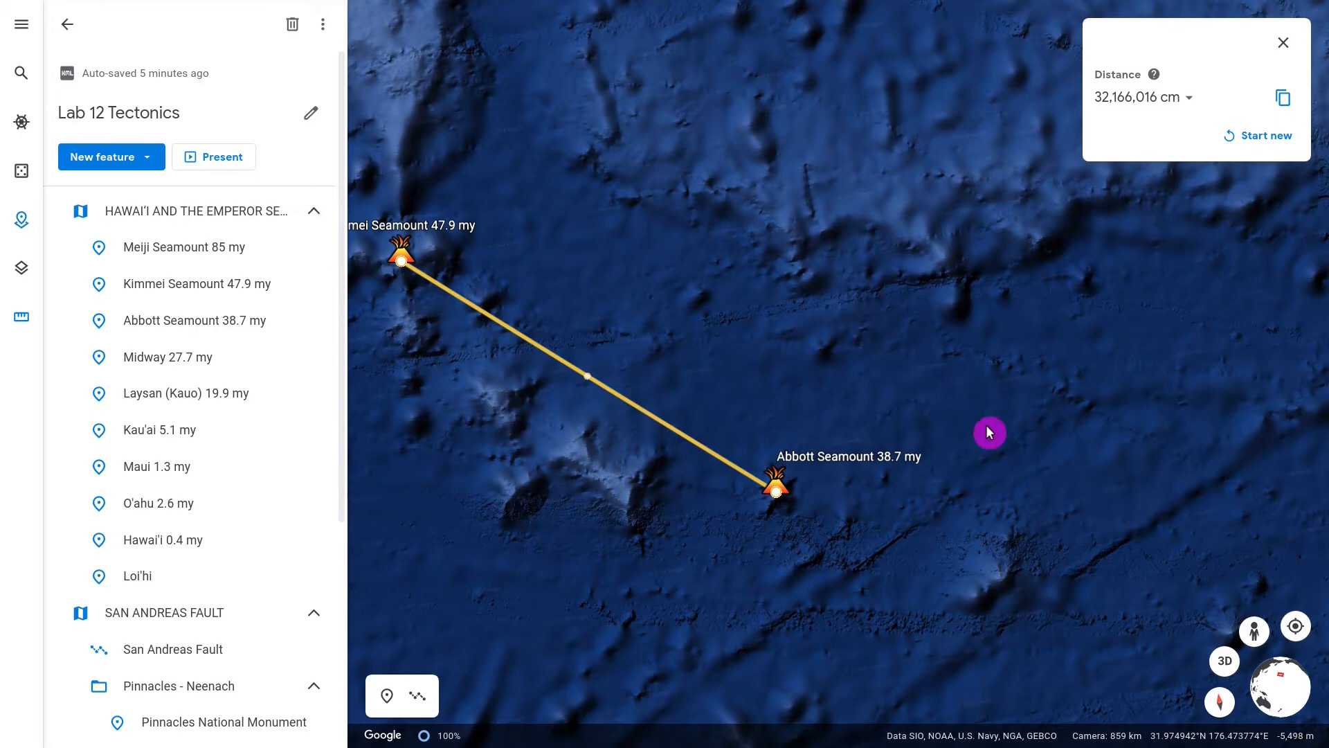
scroll(700, 353, down, 3)
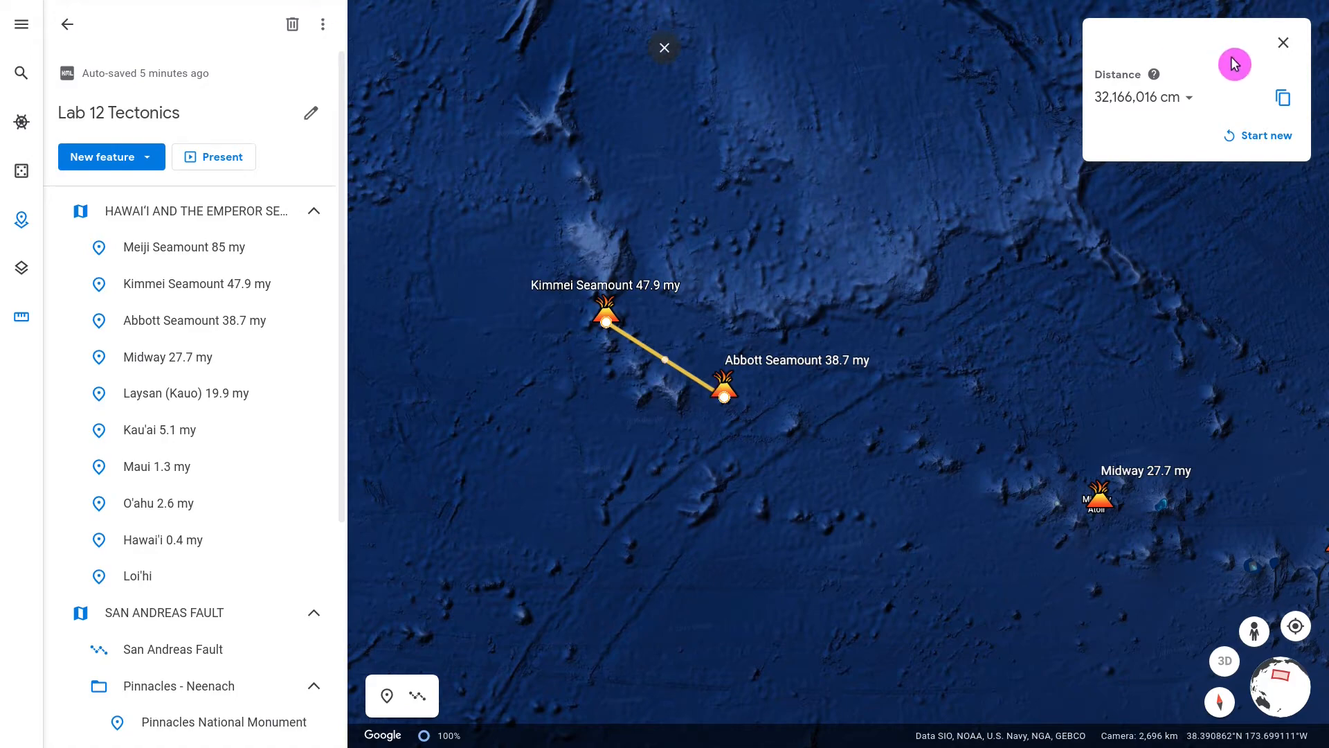
scroll(987, 455, down, 5)
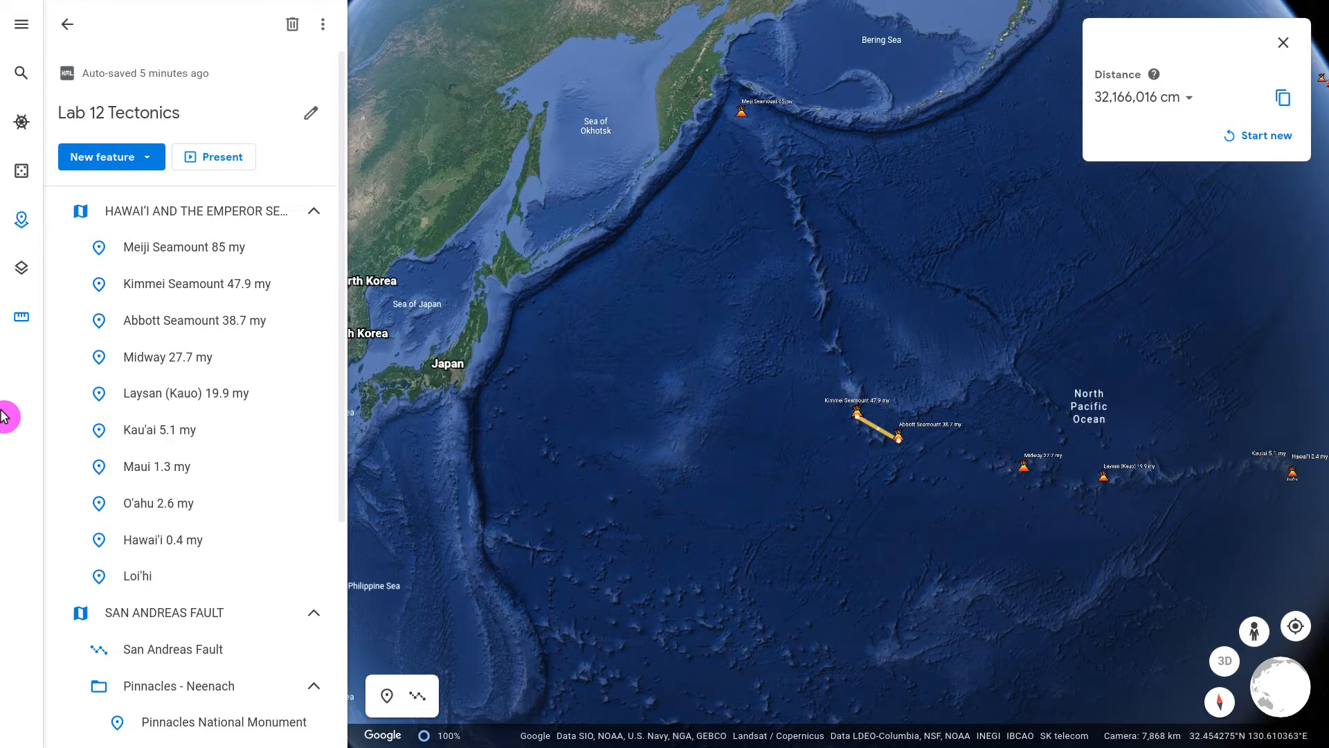
click(1268, 136)
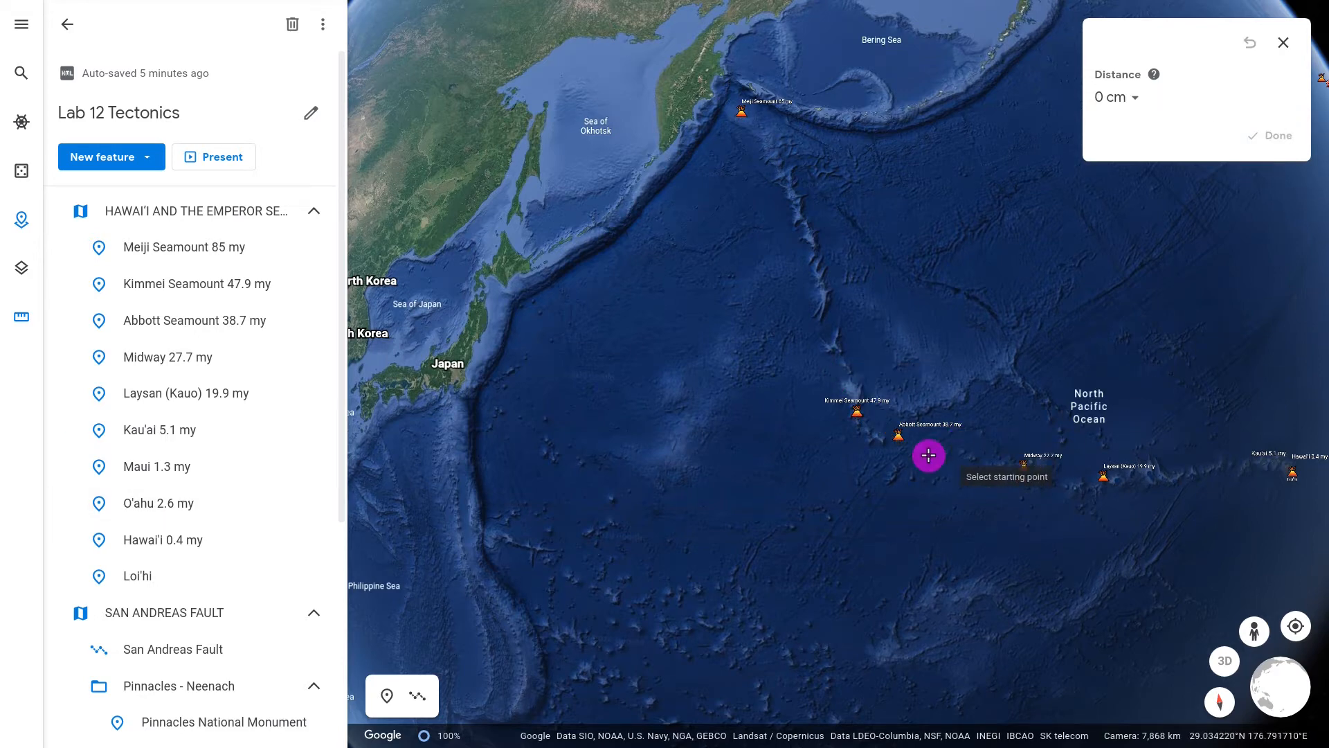
scroll(900, 436, up, 2)
scroll(899, 436, up, 5)
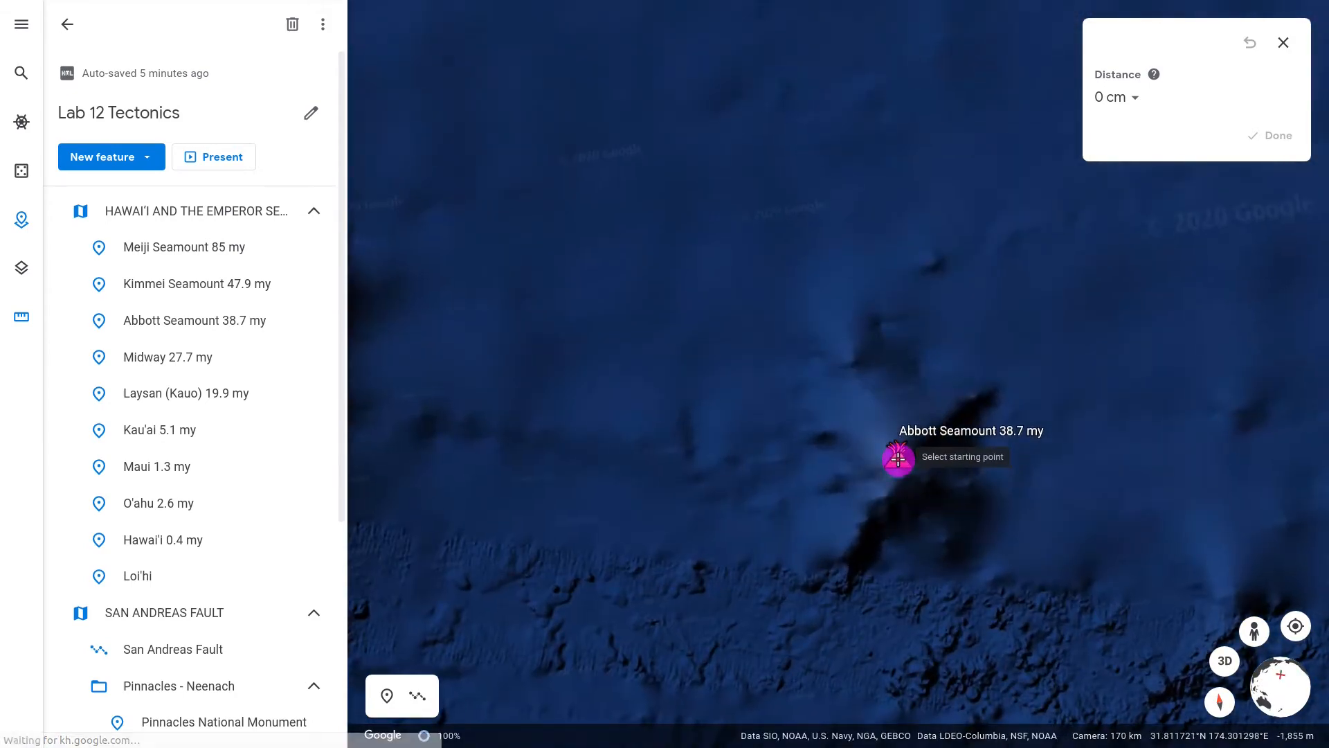
click(901, 462)
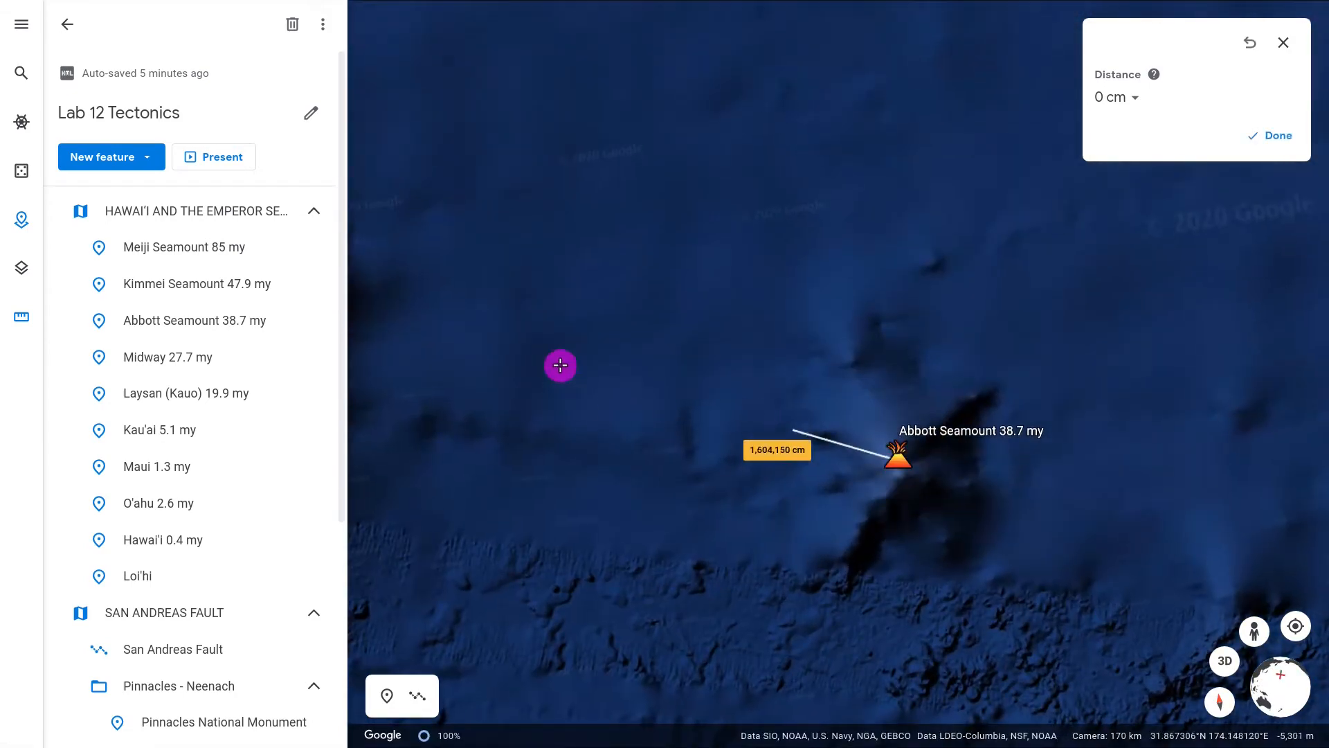
Step: Place the measurement's end point in the Midway Atoll lagoon, north of the islands, and finish the line
scroll(532, 330, down, 3)
scroll(533, 333, down, 5)
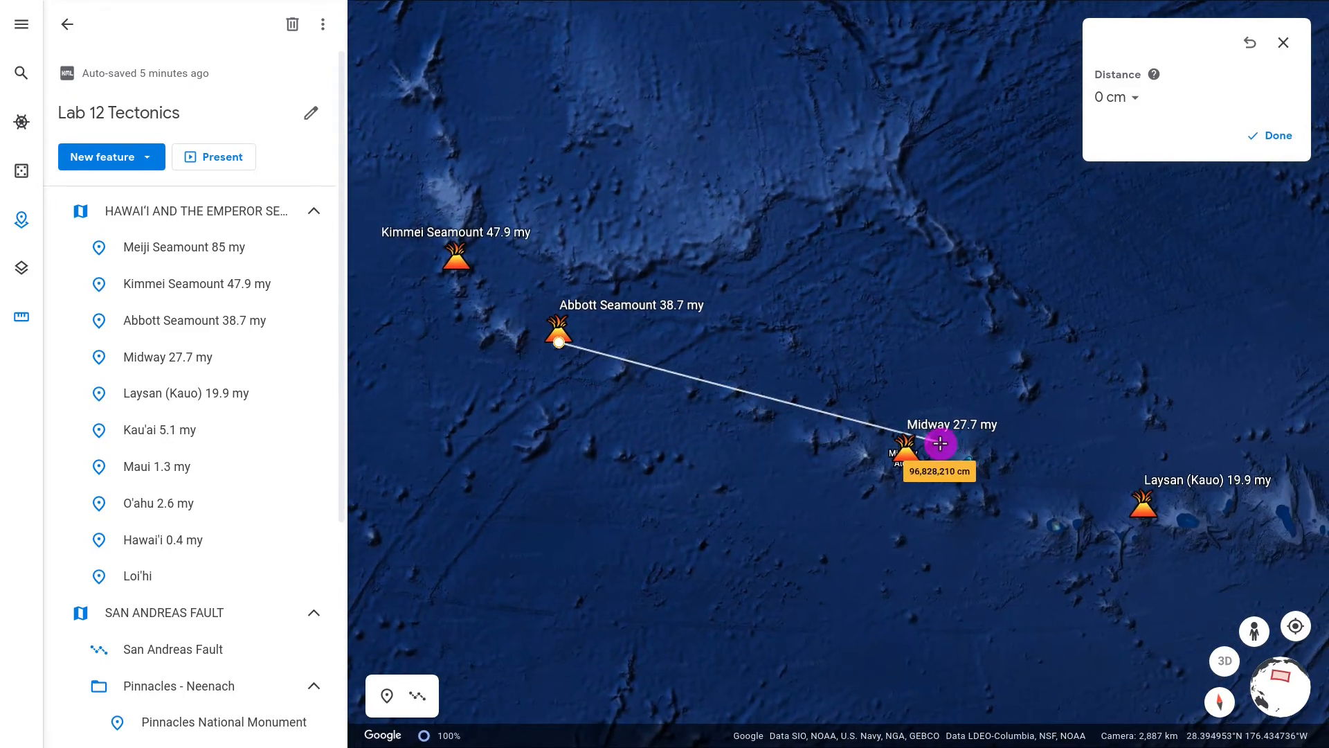
scroll(943, 444, up, 5)
scroll(797, 526, up, 2)
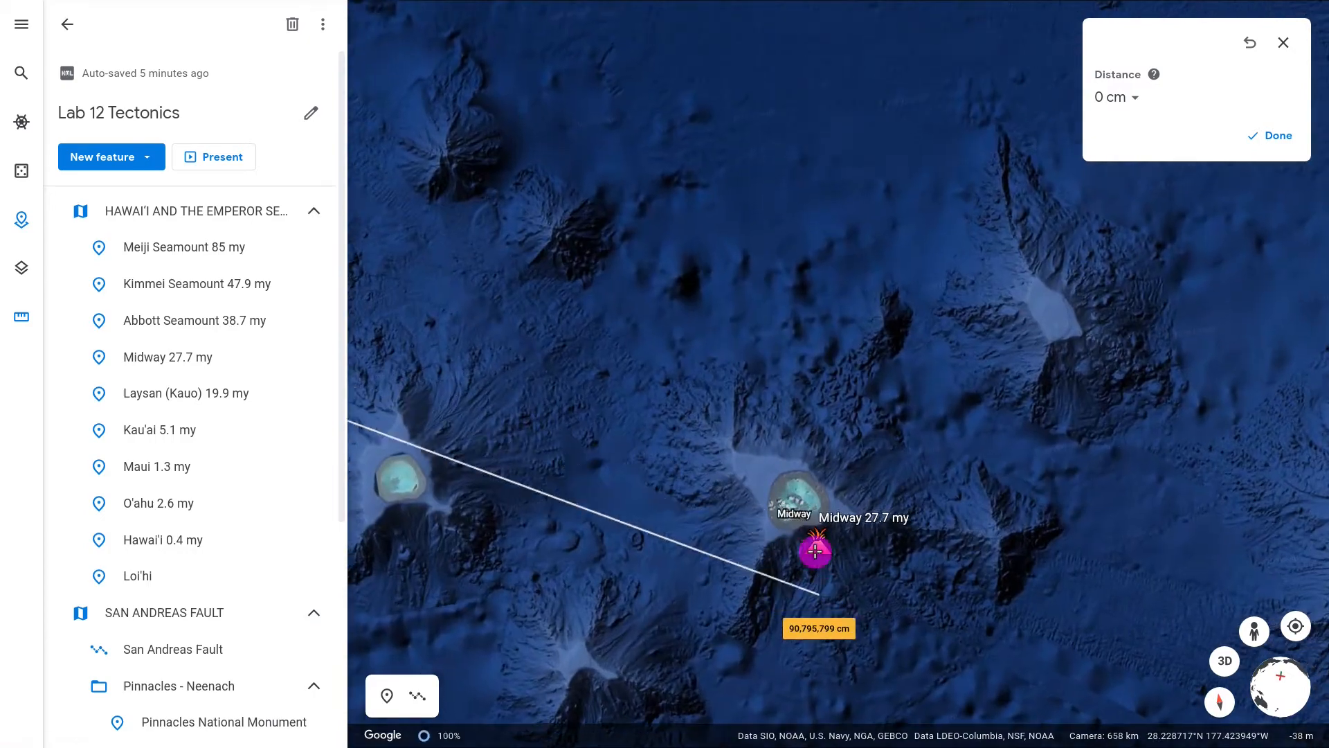
scroll(796, 502, up, 2)
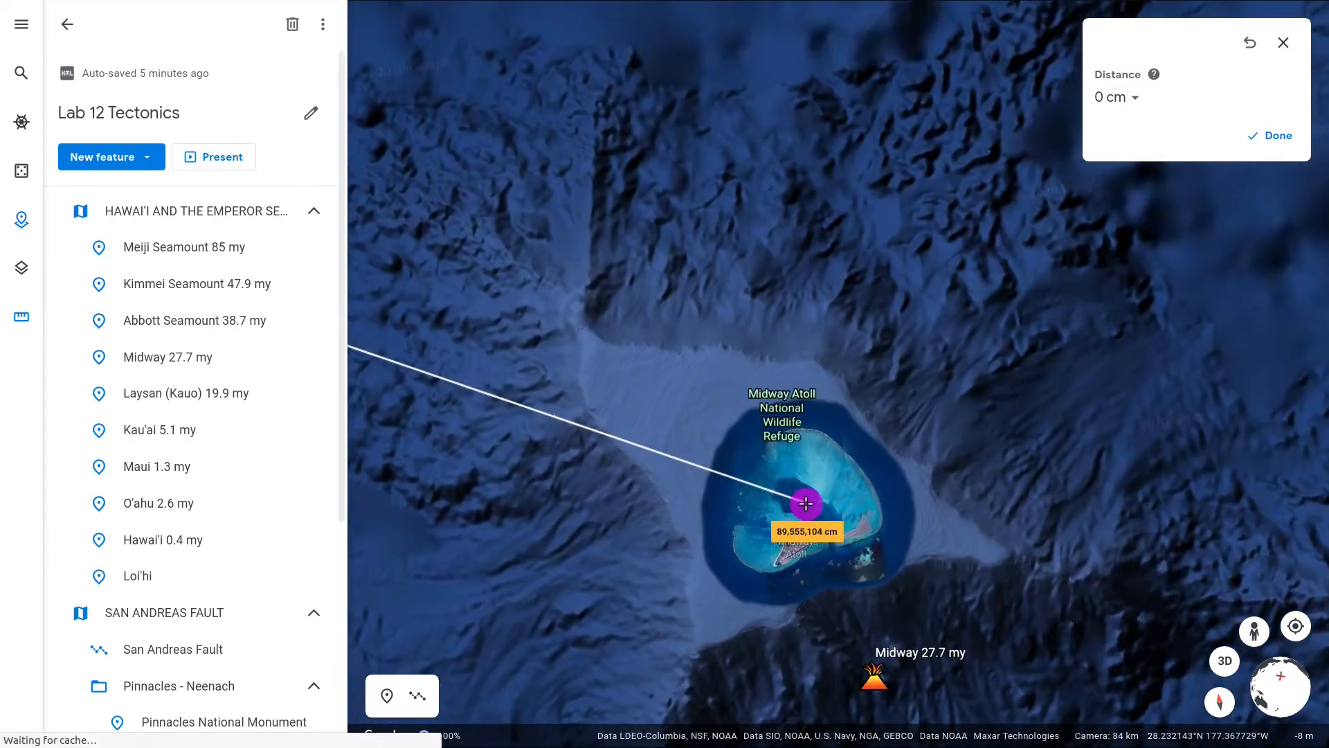
scroll(796, 505, up, 3)
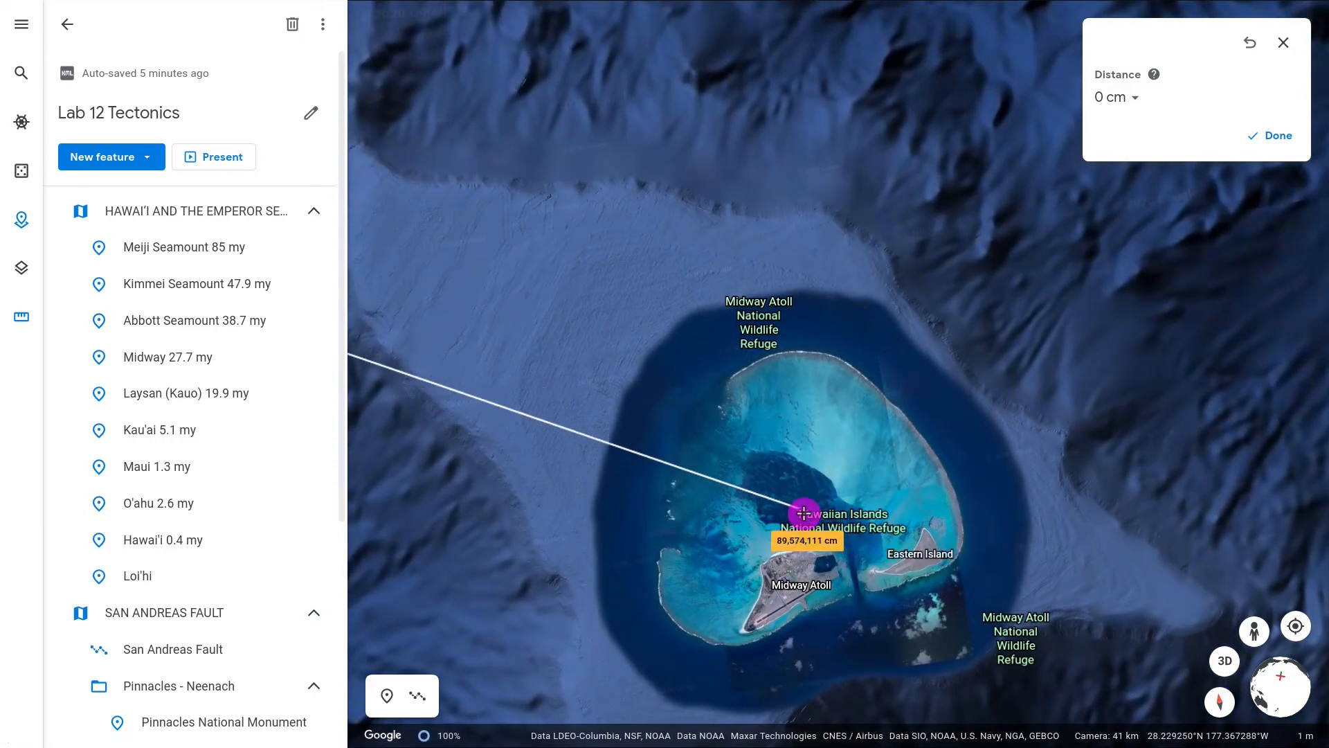
click(804, 513)
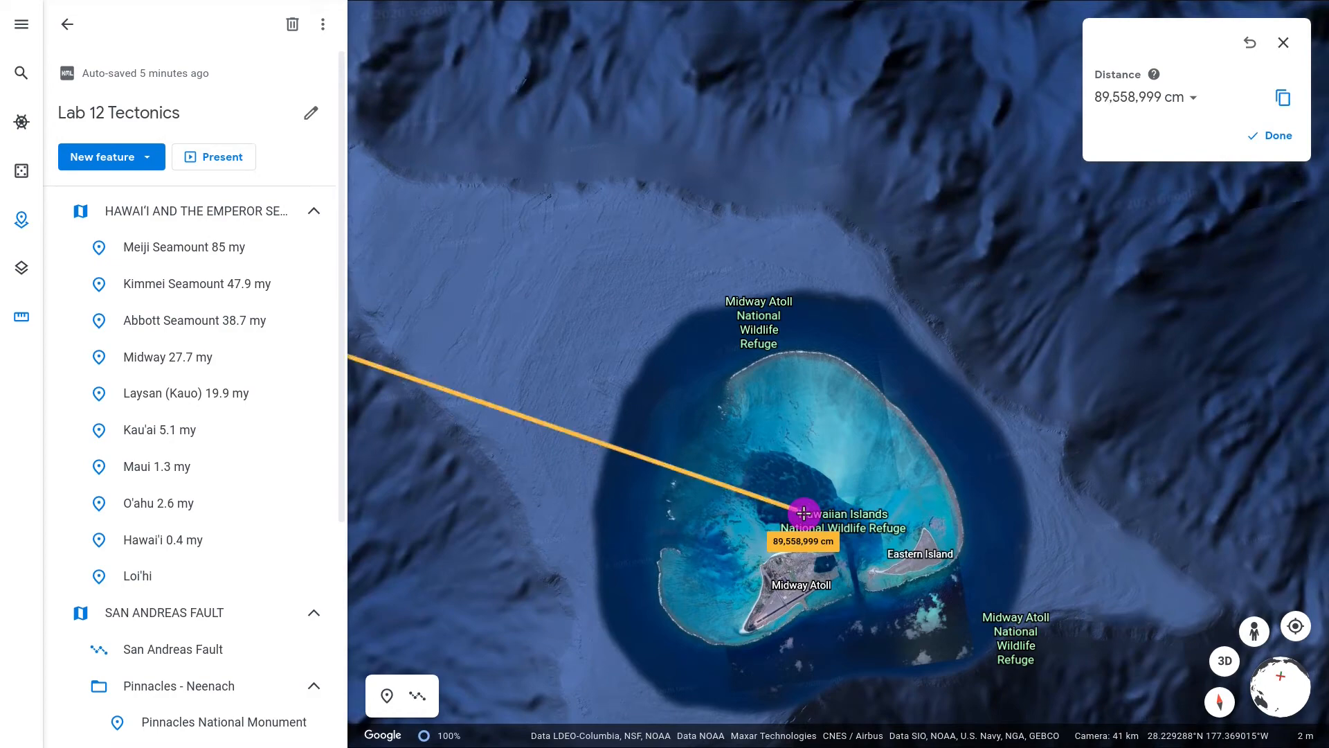
scroll(803, 513, down, 3)
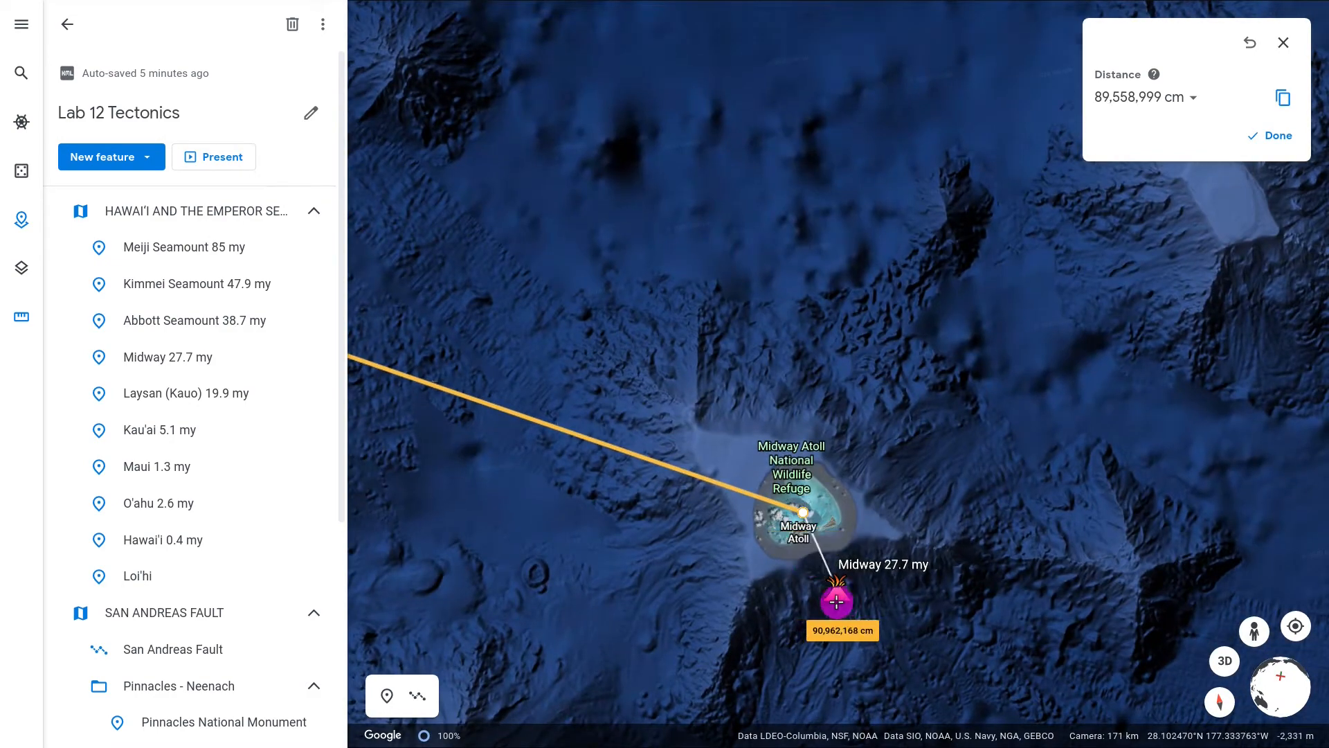
scroll(717, 509, down, 5)
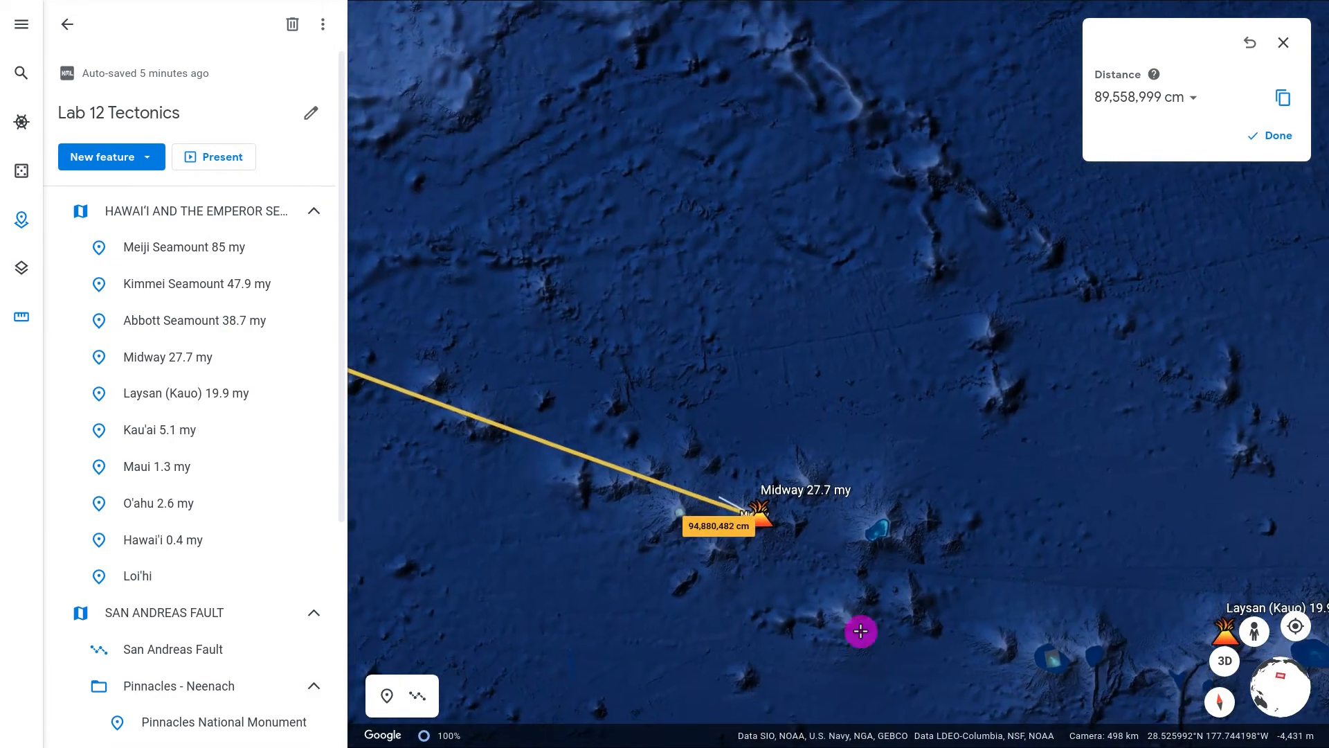
scroll(777, 540, up, 5)
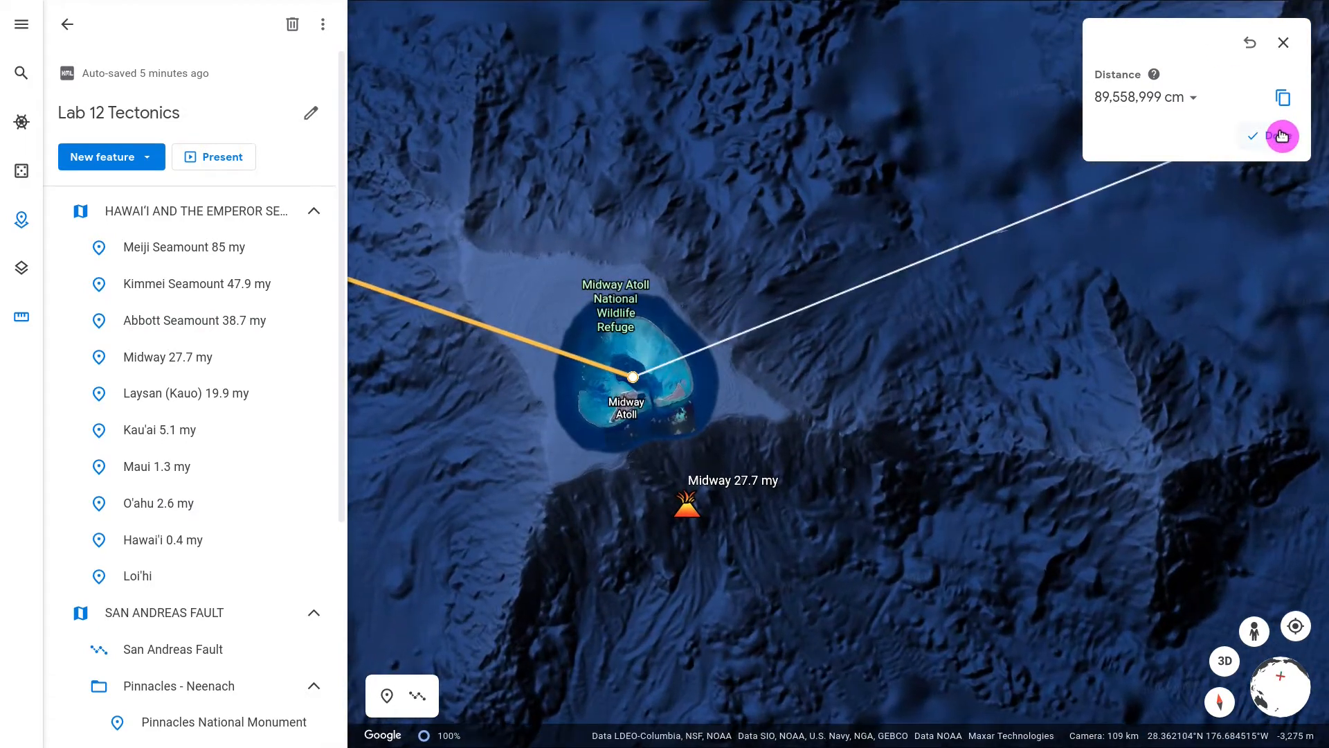
click(1279, 136)
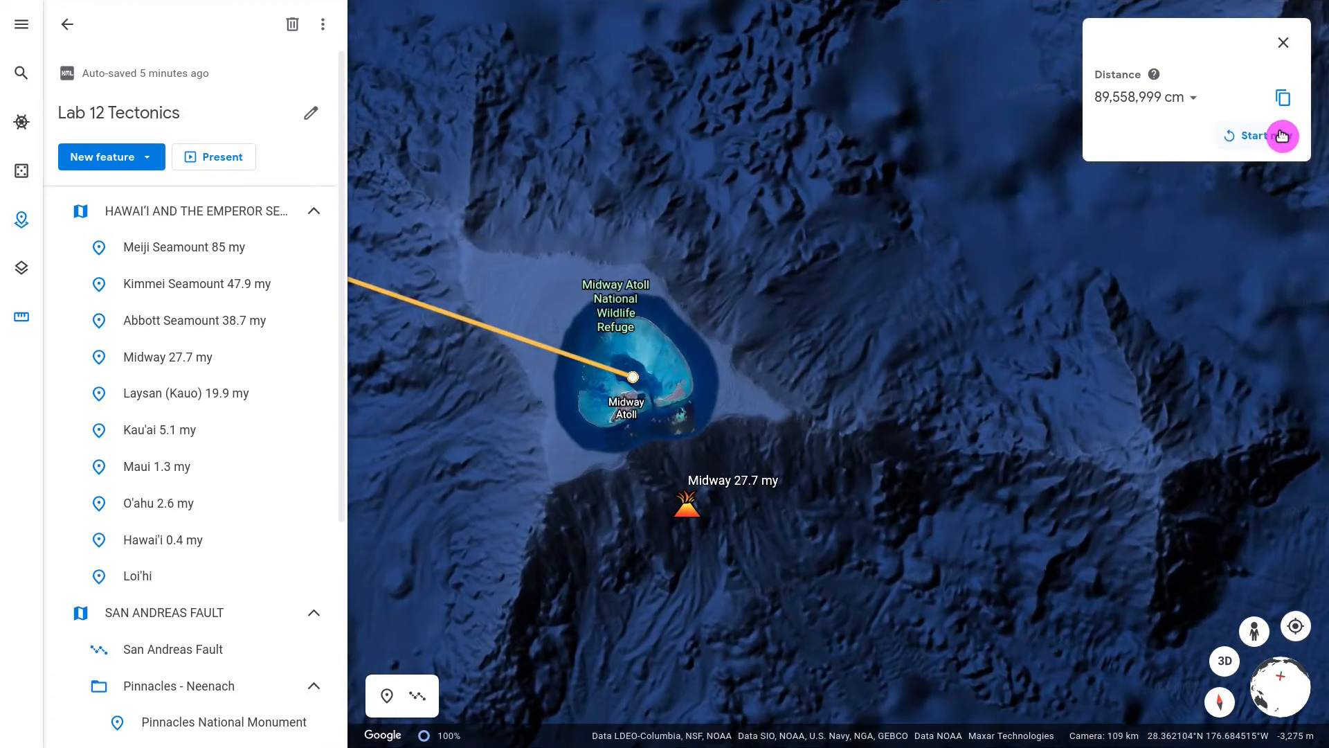
Step: Move the line's end point onto Midway Atoll's western island and its starting point just southeast of the Abbott Seamount placemark
scroll(630, 385, up, 3)
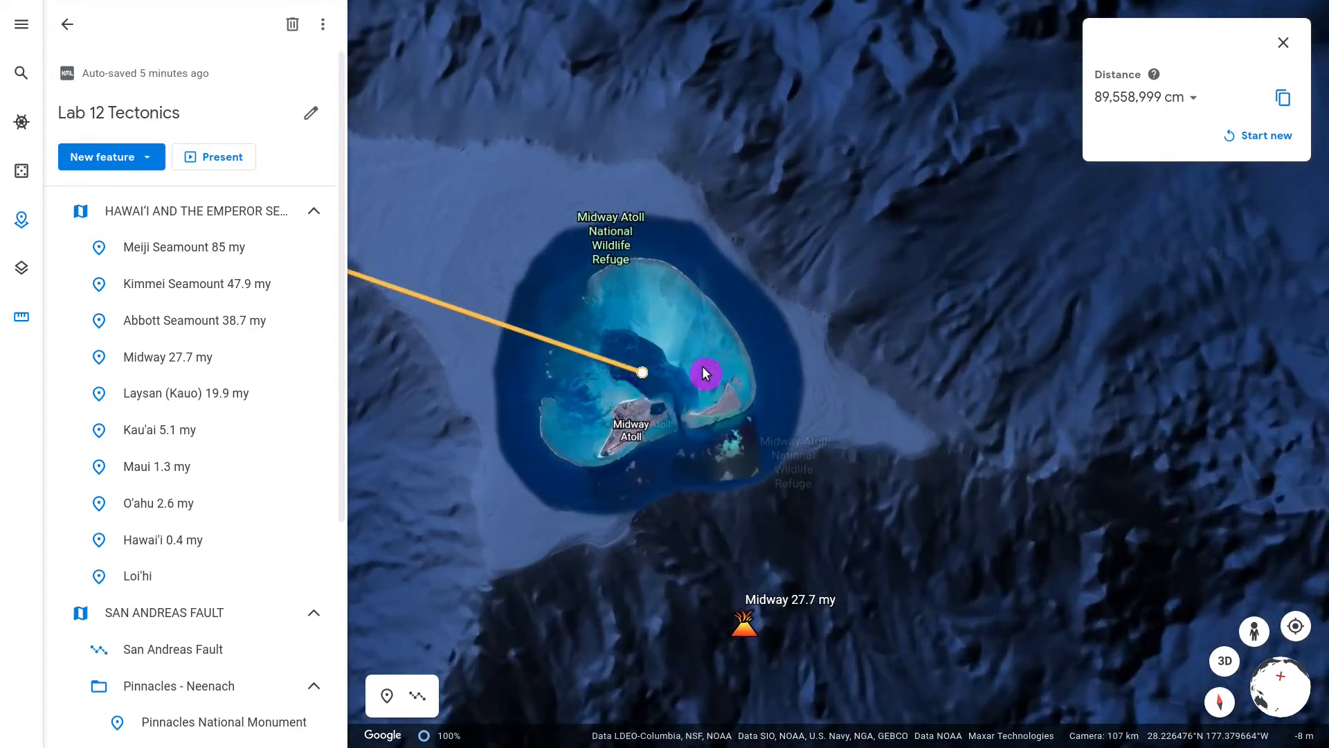
drag(650, 375, 632, 450)
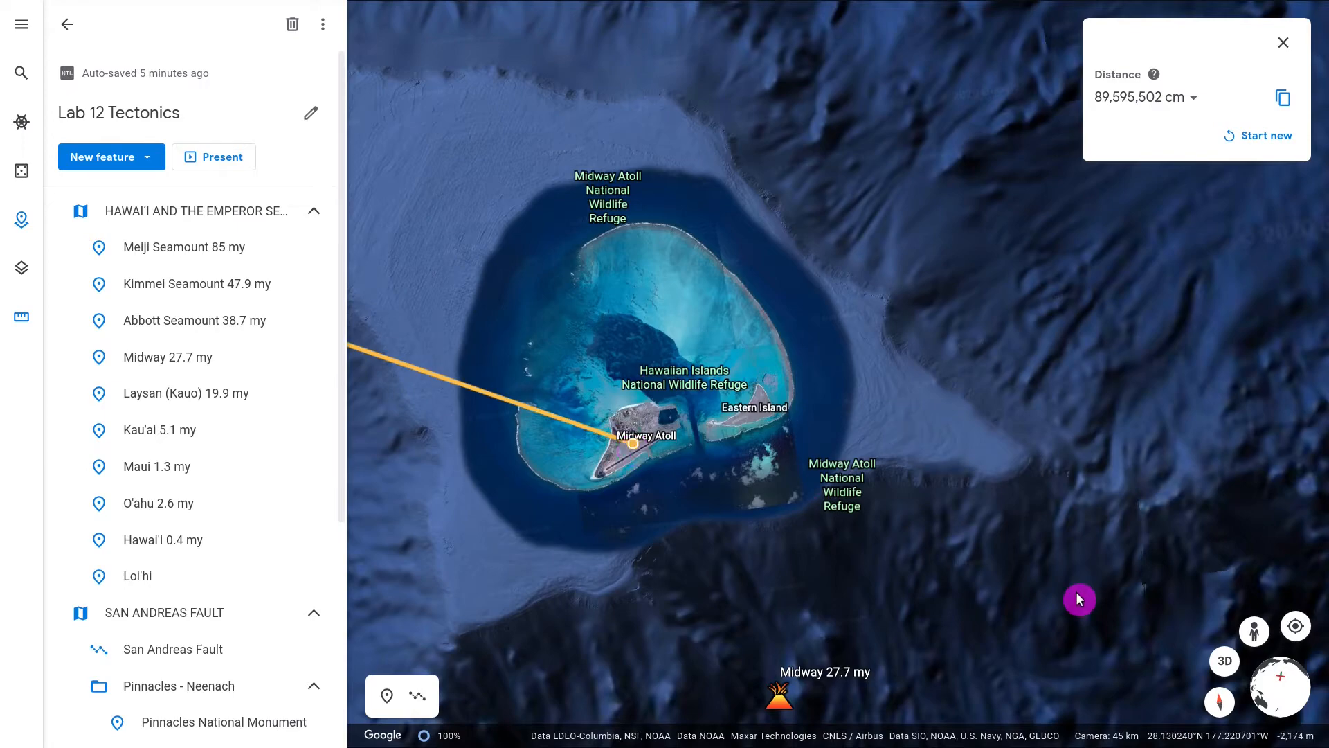
scroll(1079, 599, down, 5)
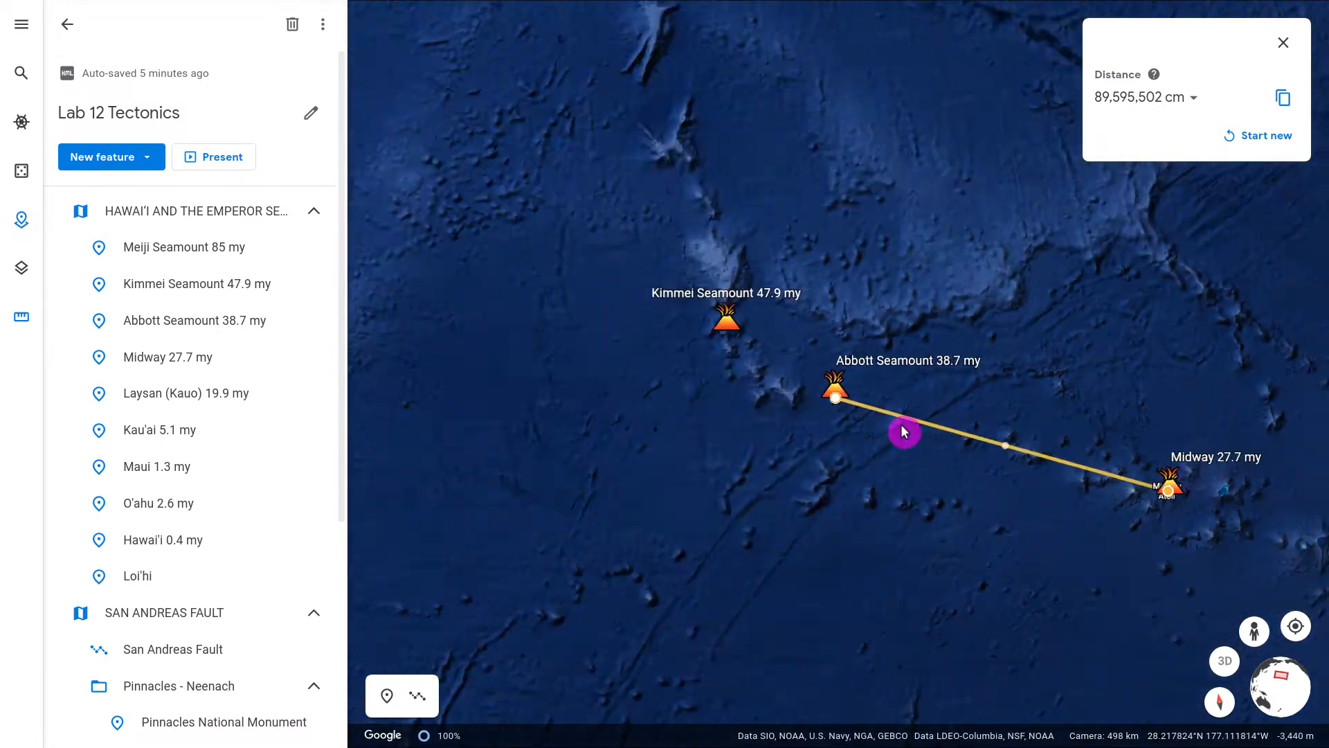
scroll(902, 439, up, 3)
scroll(1069, 445, up, 3)
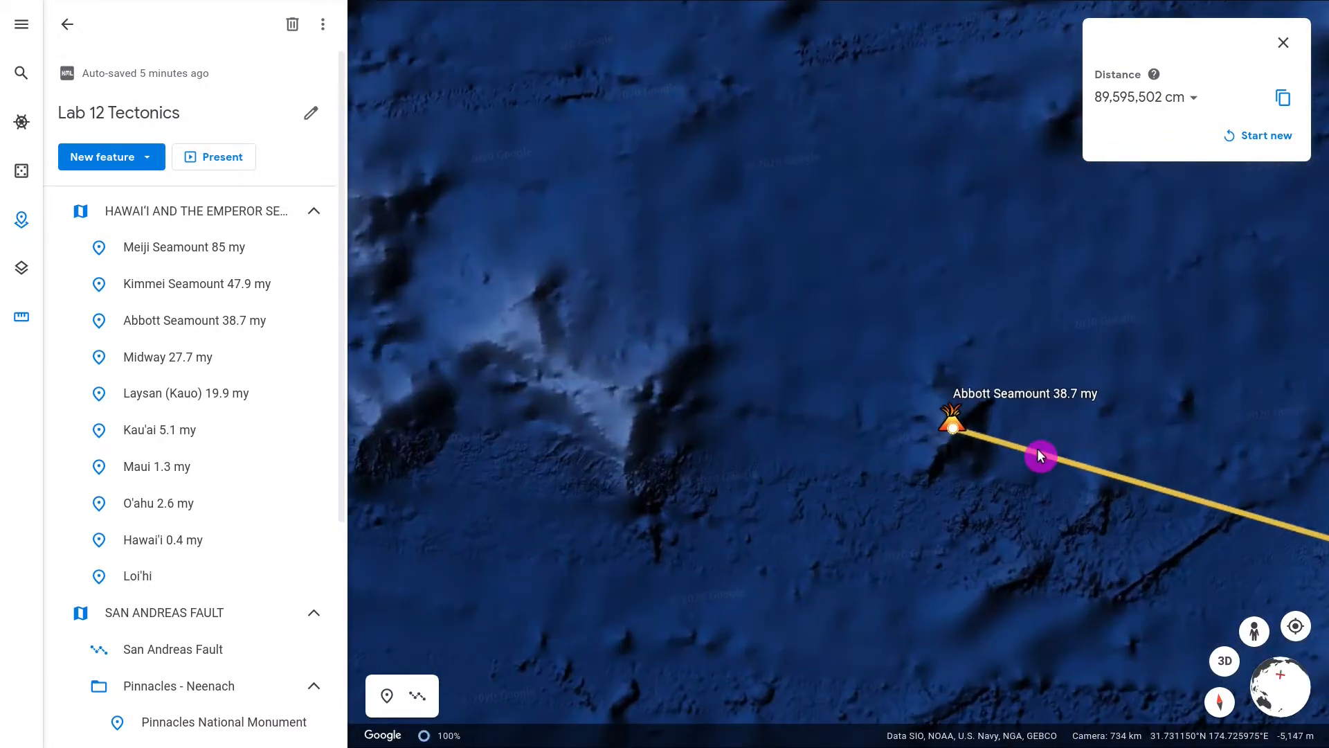
scroll(1037, 450, up, 3)
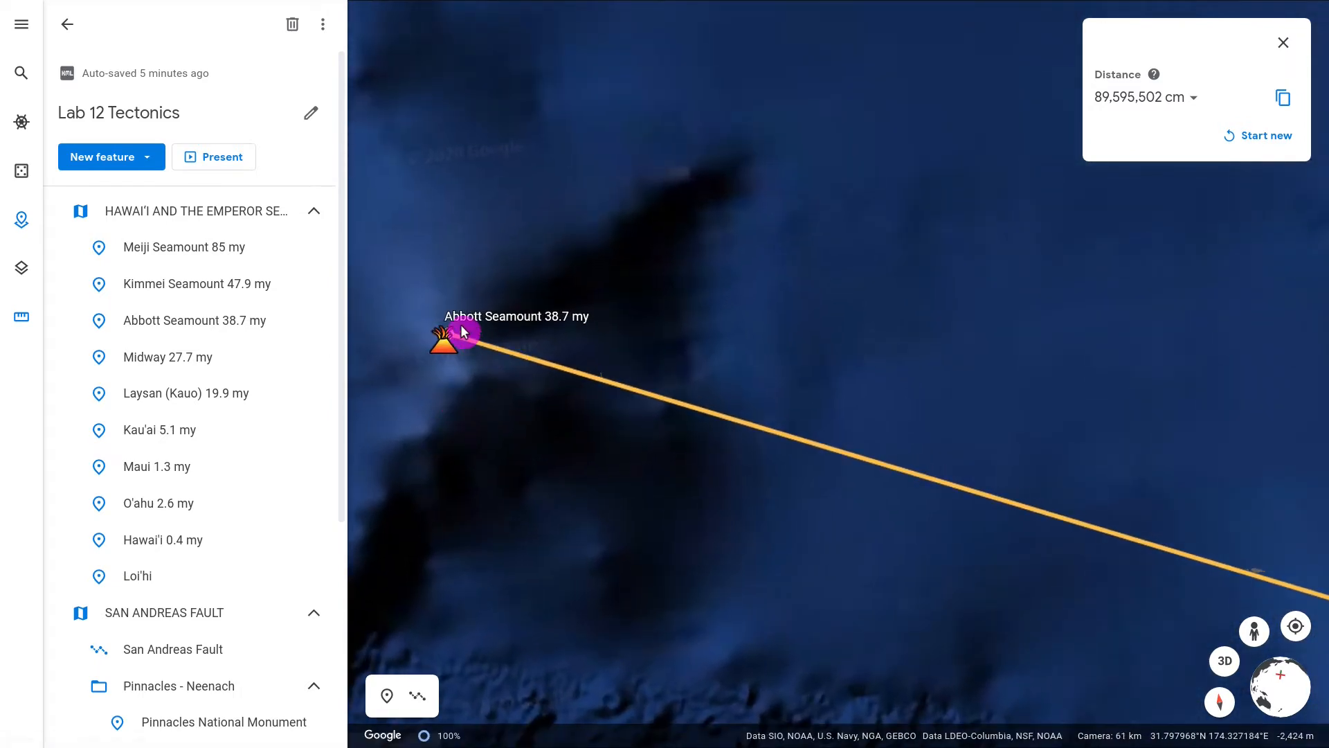
scroll(471, 329, up, 2)
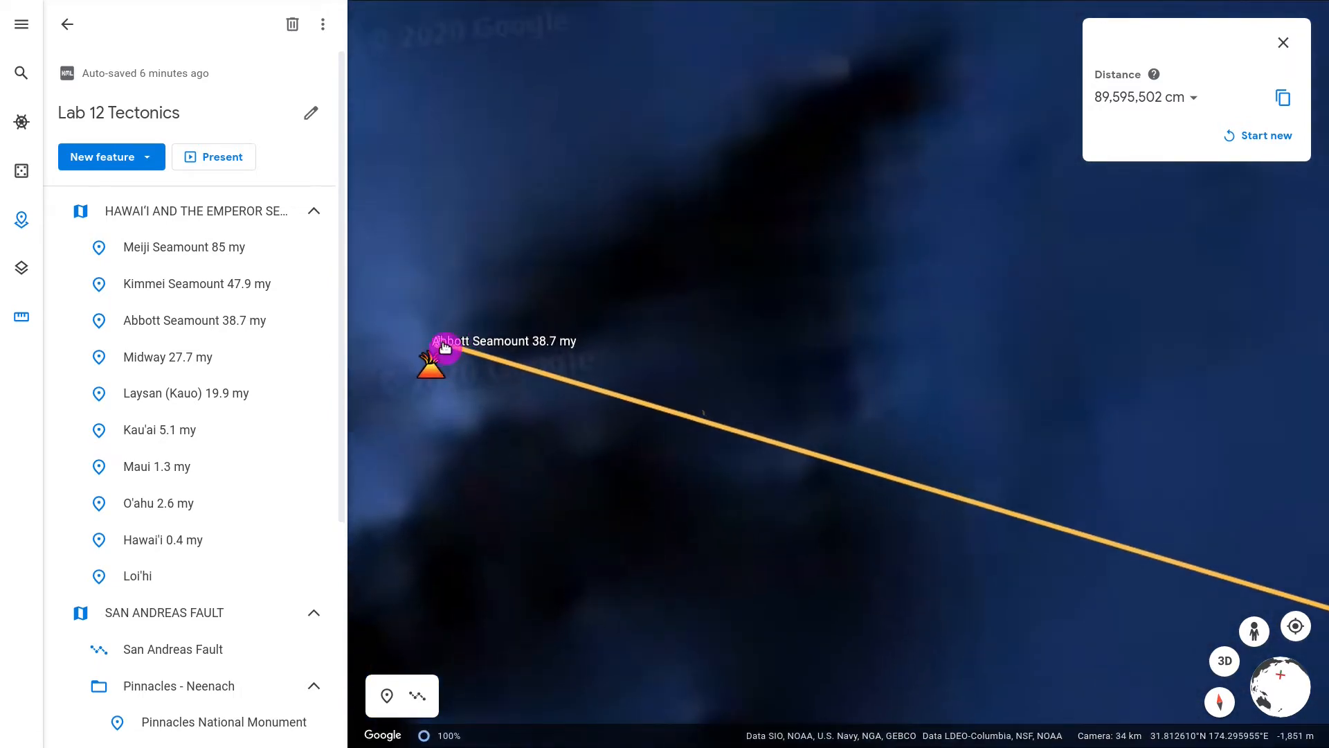
mouse_move(442, 346)
mouse_down()
mouse_move(484, 406)
mouse_move(465, 429)
mouse_up()
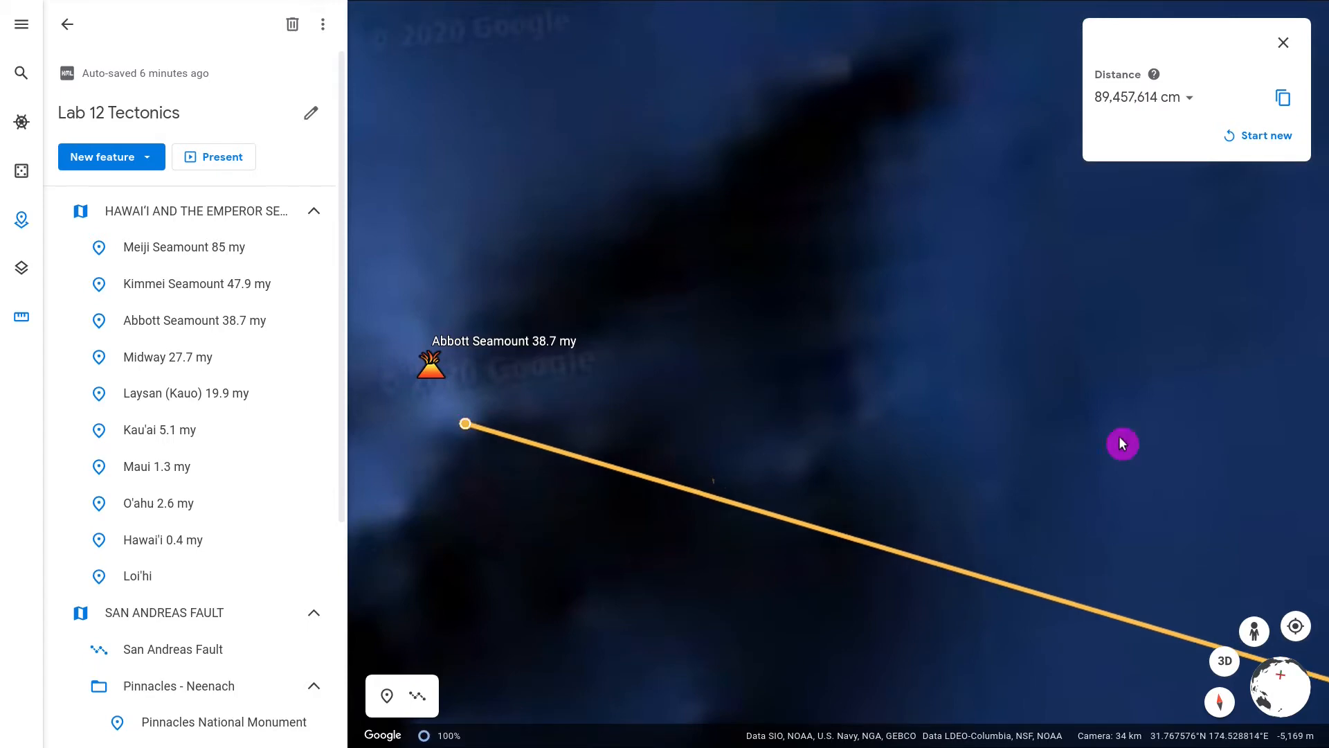
Step: Go to the San Andreas Fault folder's view in California
scroll(932, 437, down, 5)
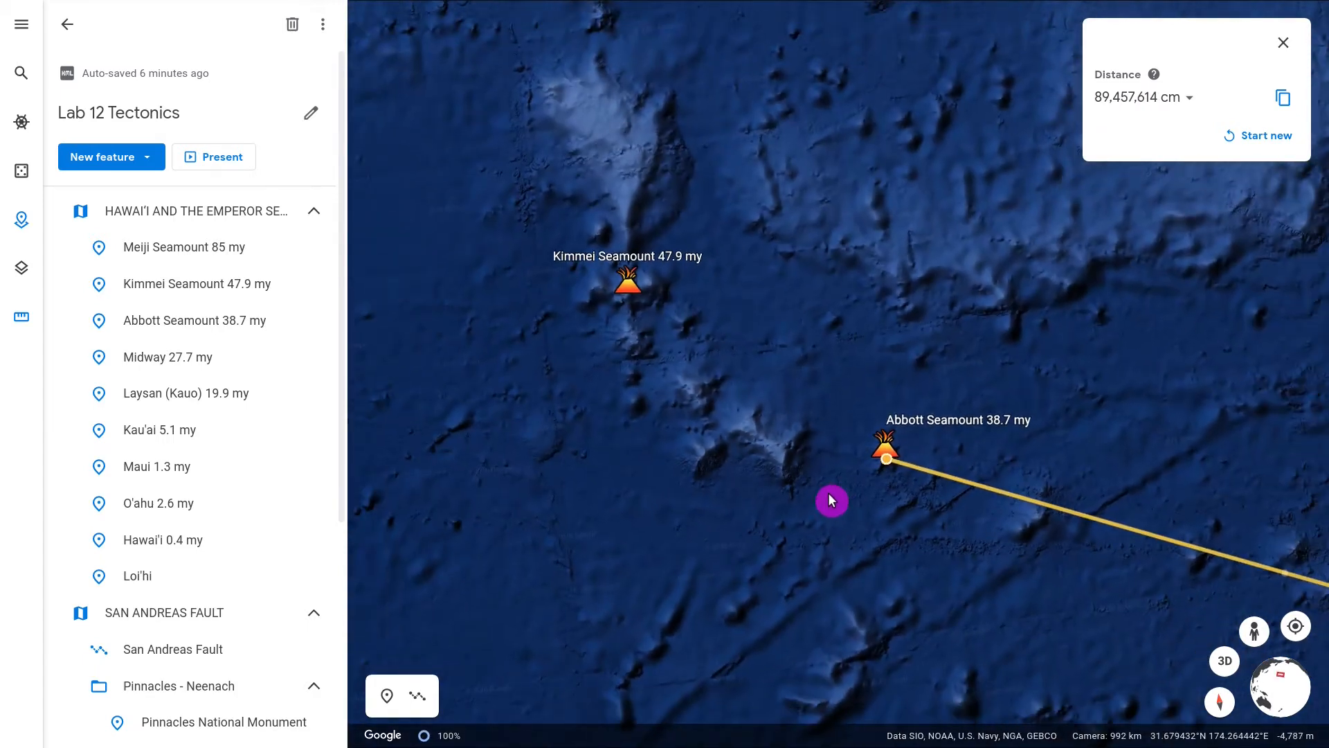
scroll(831, 500, down, 5)
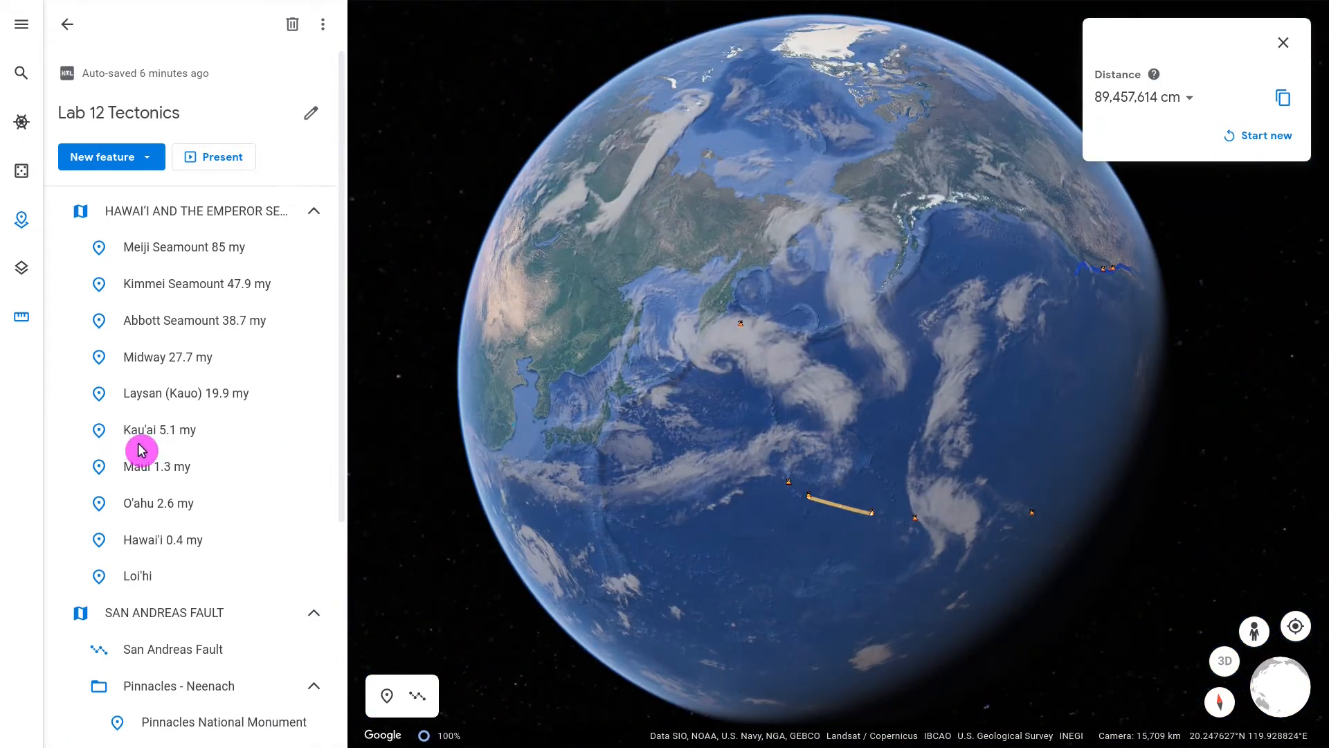
click(171, 621)
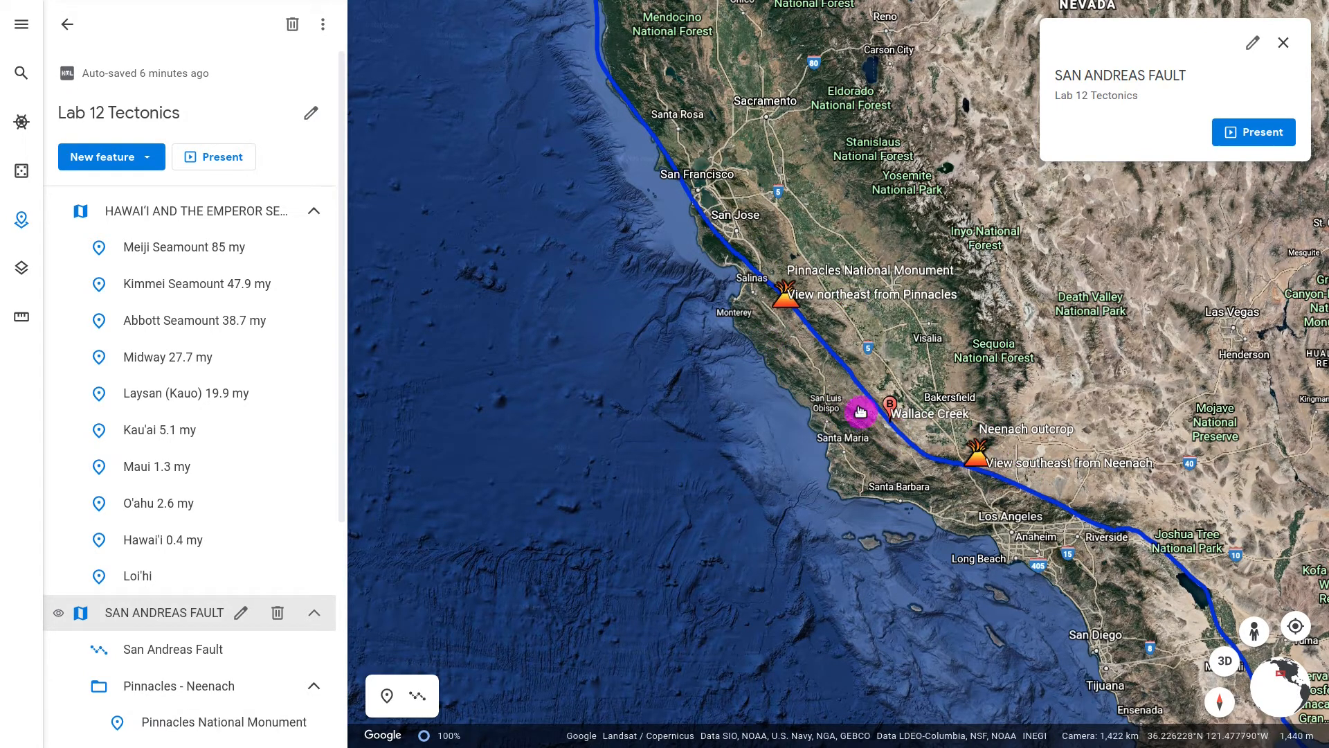
Step: Measure from the Pinnacles National Monument placemark toward the Neenach outcrop placemark, and close the measurement
click(21, 316)
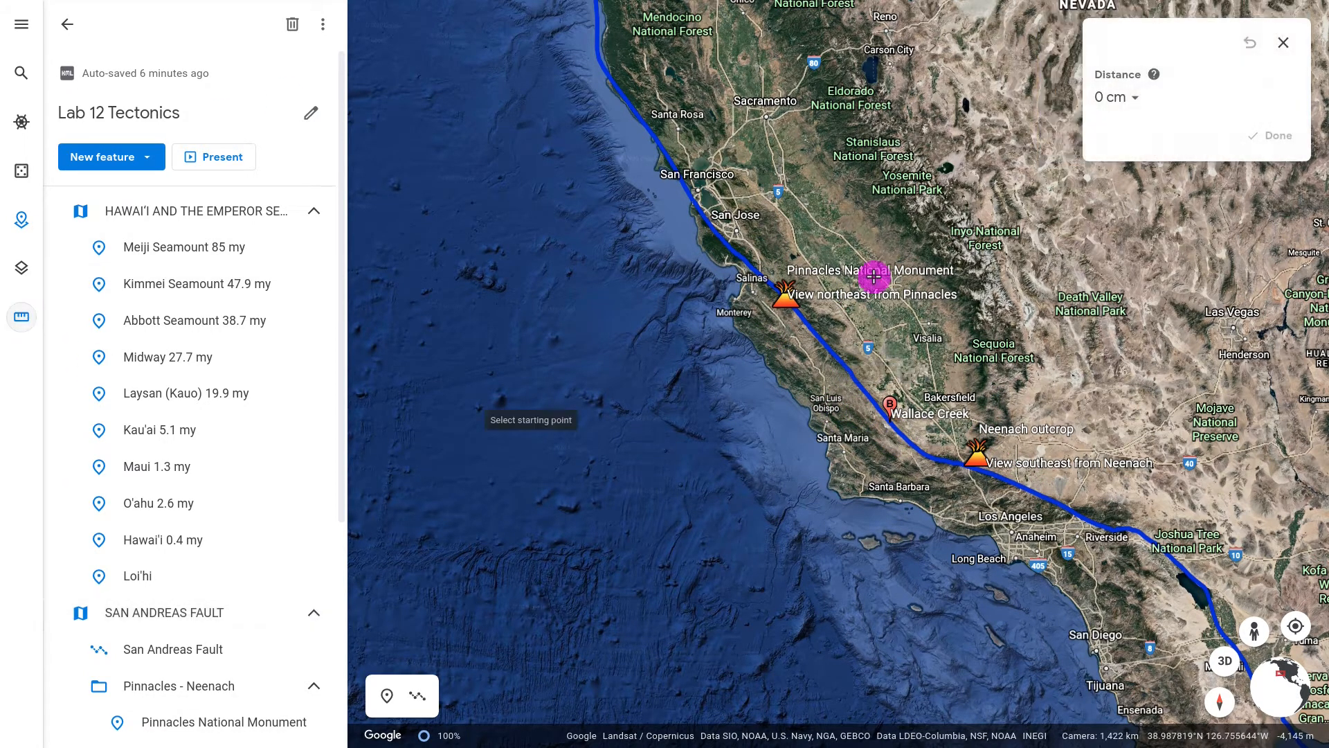
click(789, 305)
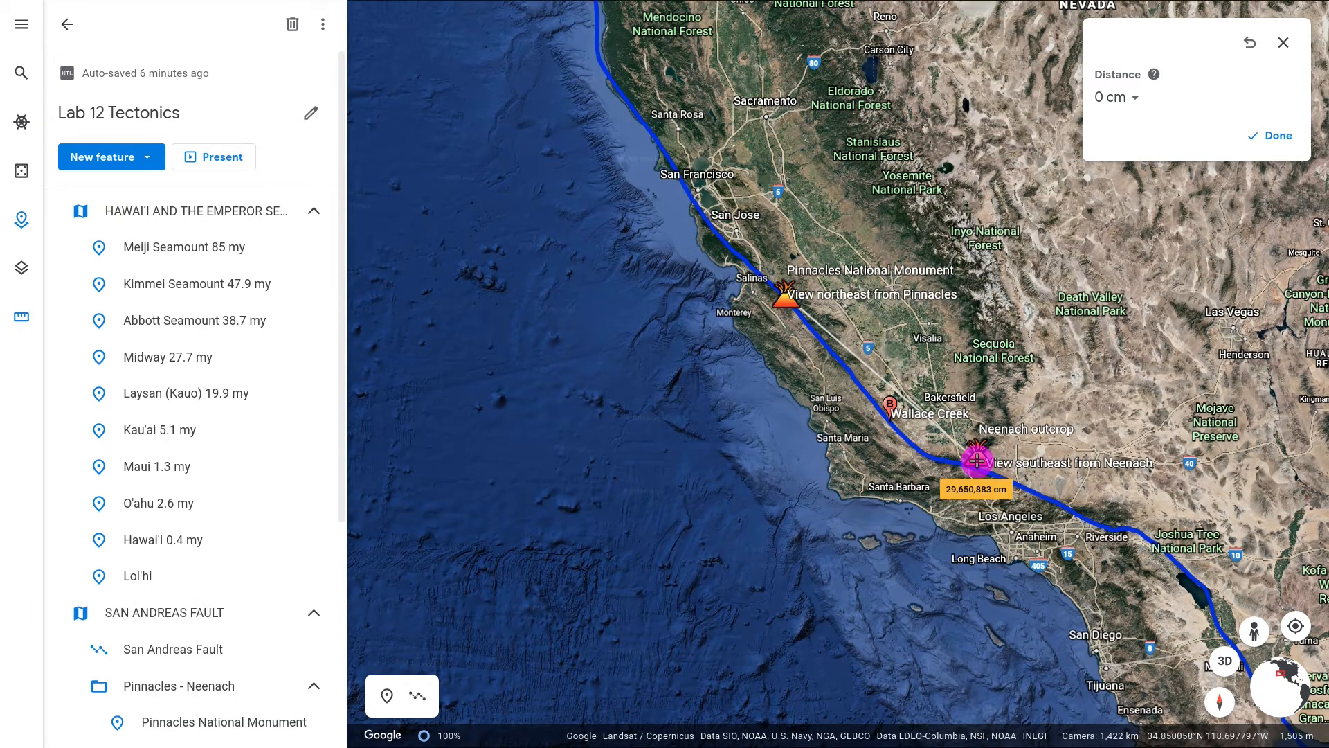
click(1283, 43)
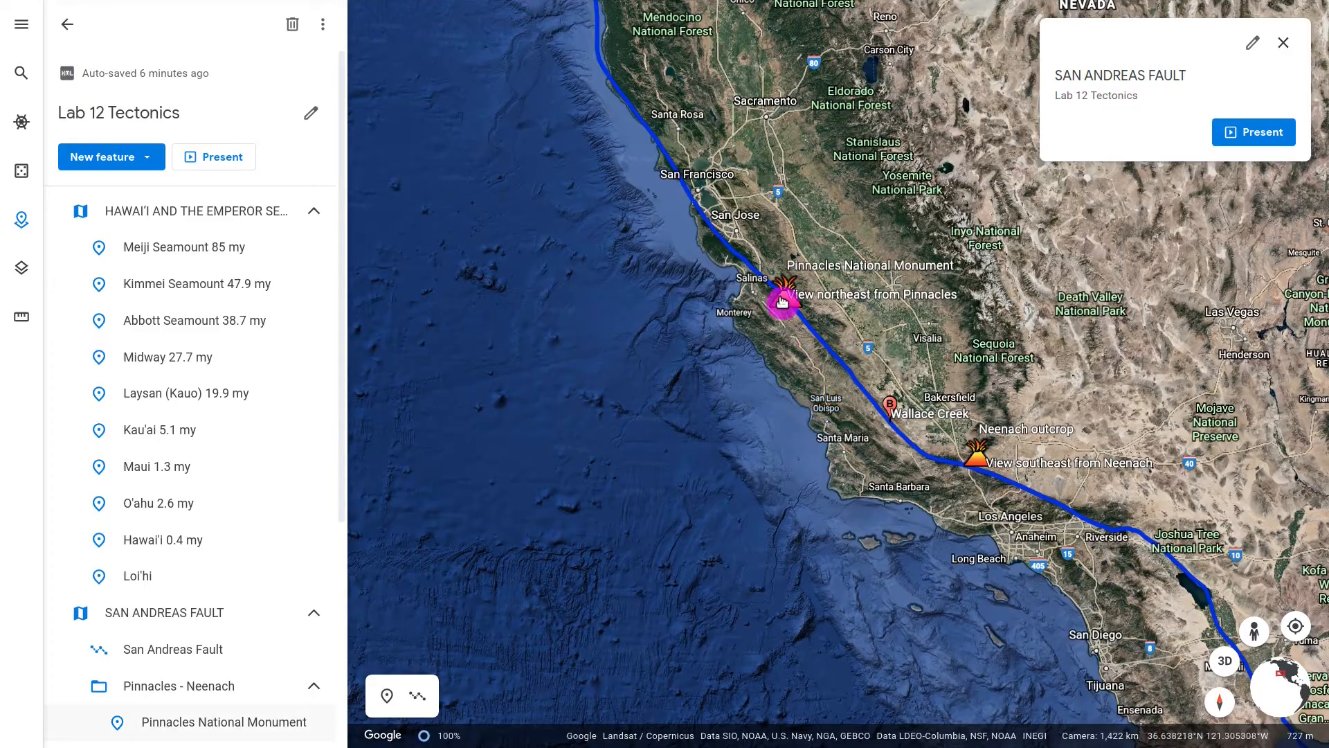
Step: Examine the San Andreas Fault's path near the Pinnacles National Monument placemark up close and across California
scroll(785, 299, down, 10)
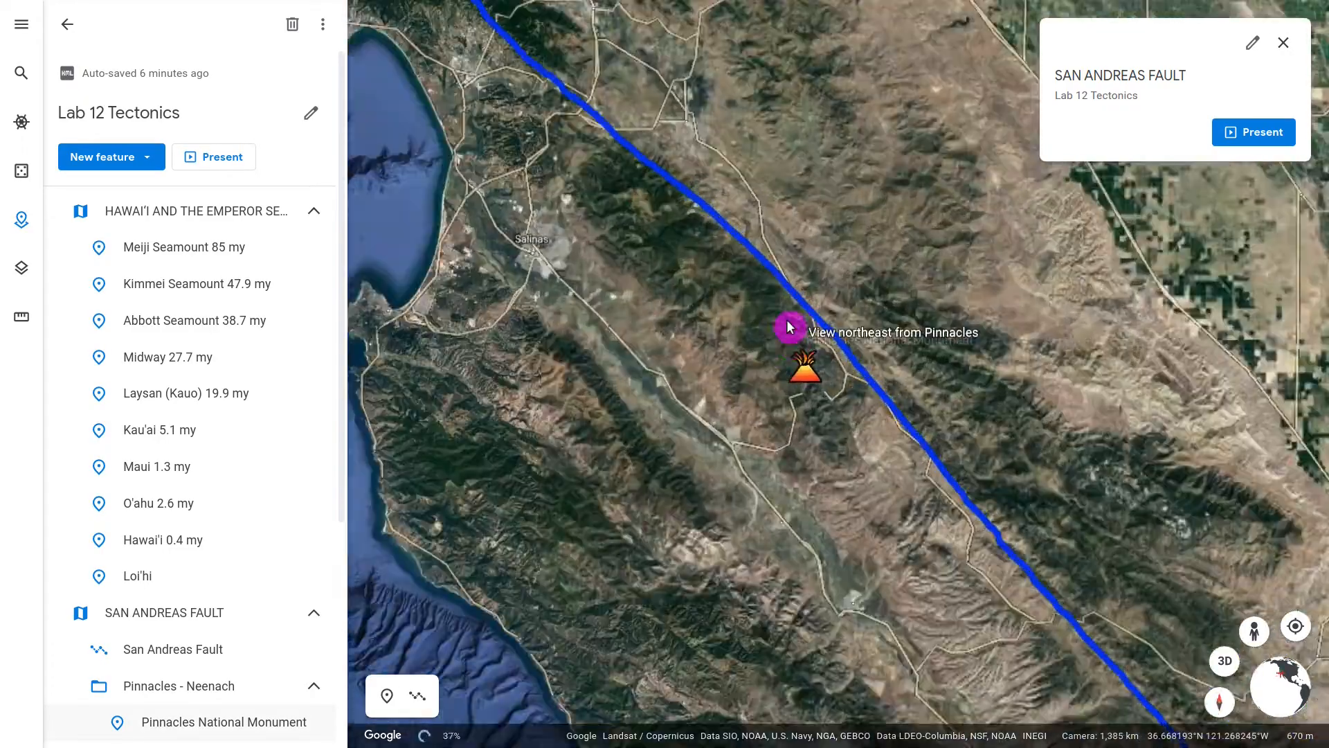
scroll(848, 513, up, 10)
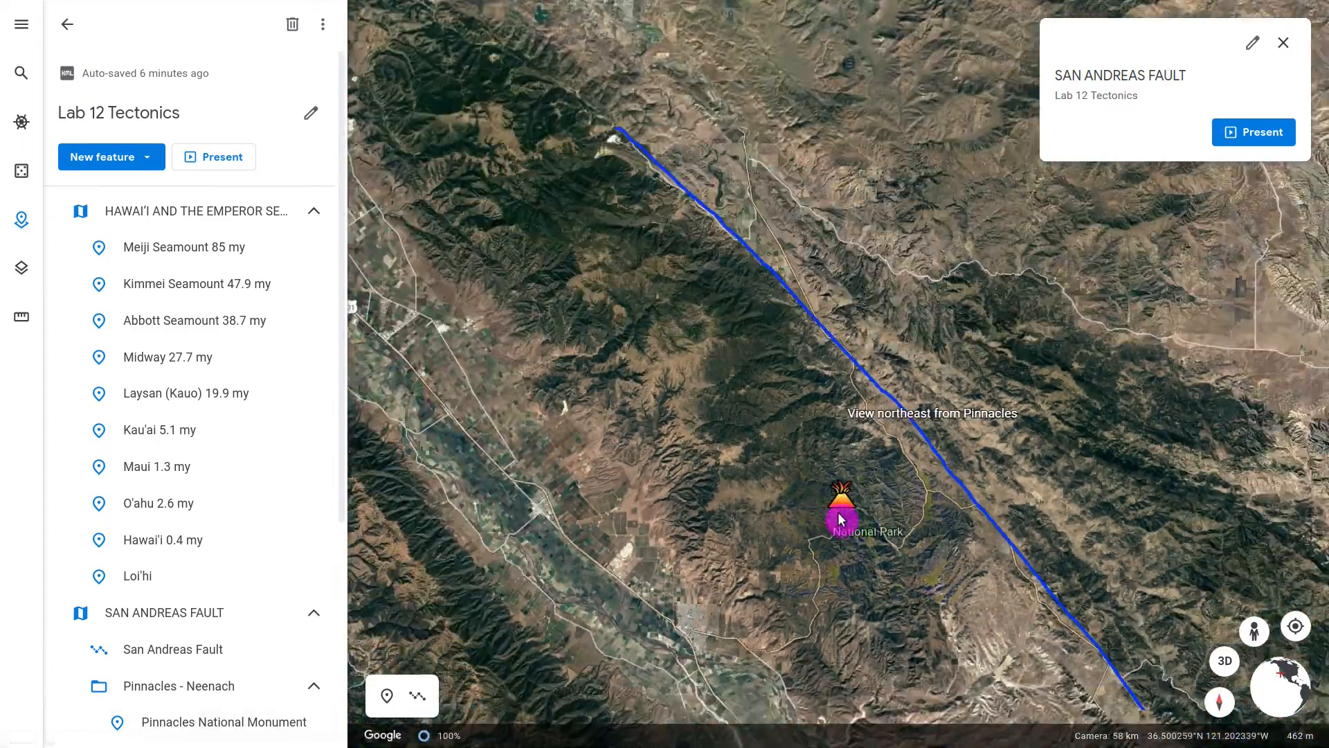
scroll(723, 451, up, 5)
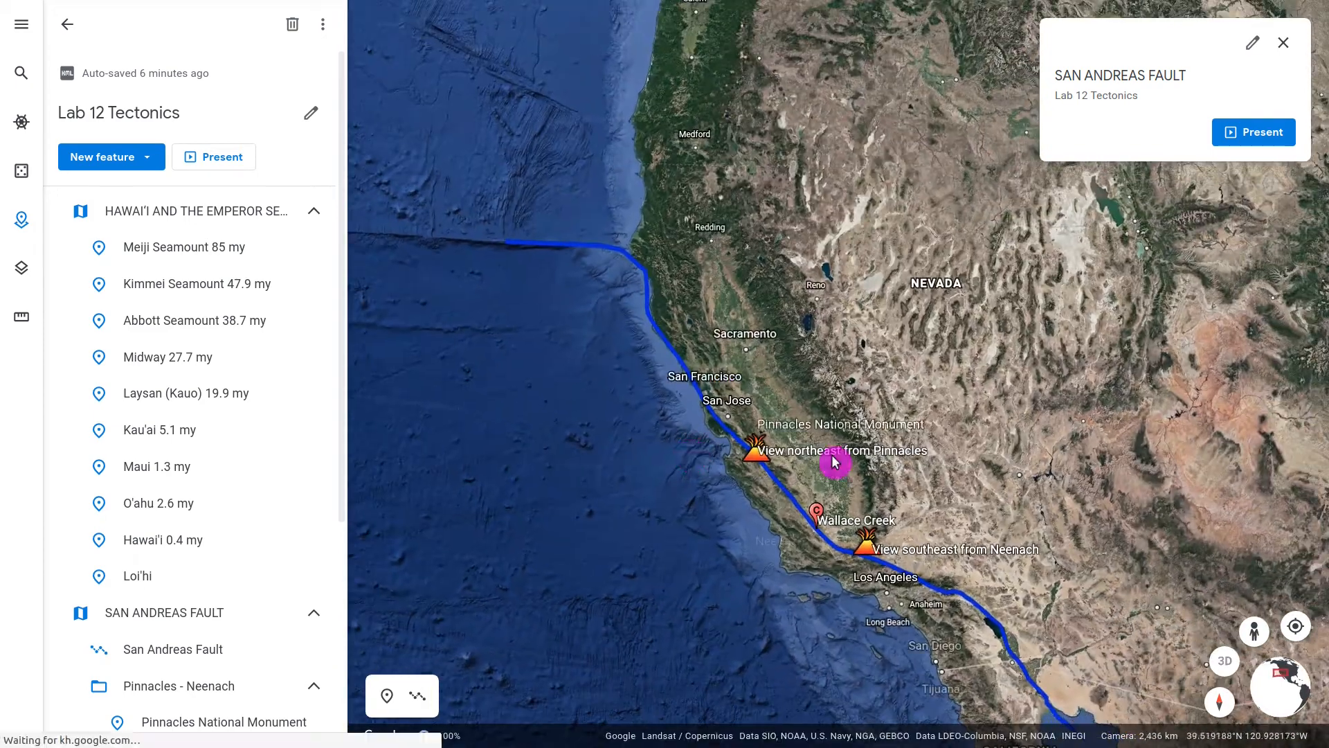
Step: Go to the Carrizo Plain folder's view and examine the San Andreas Fault around Wallace Creek from overhead, close up and across the wider plain
click(141, 613)
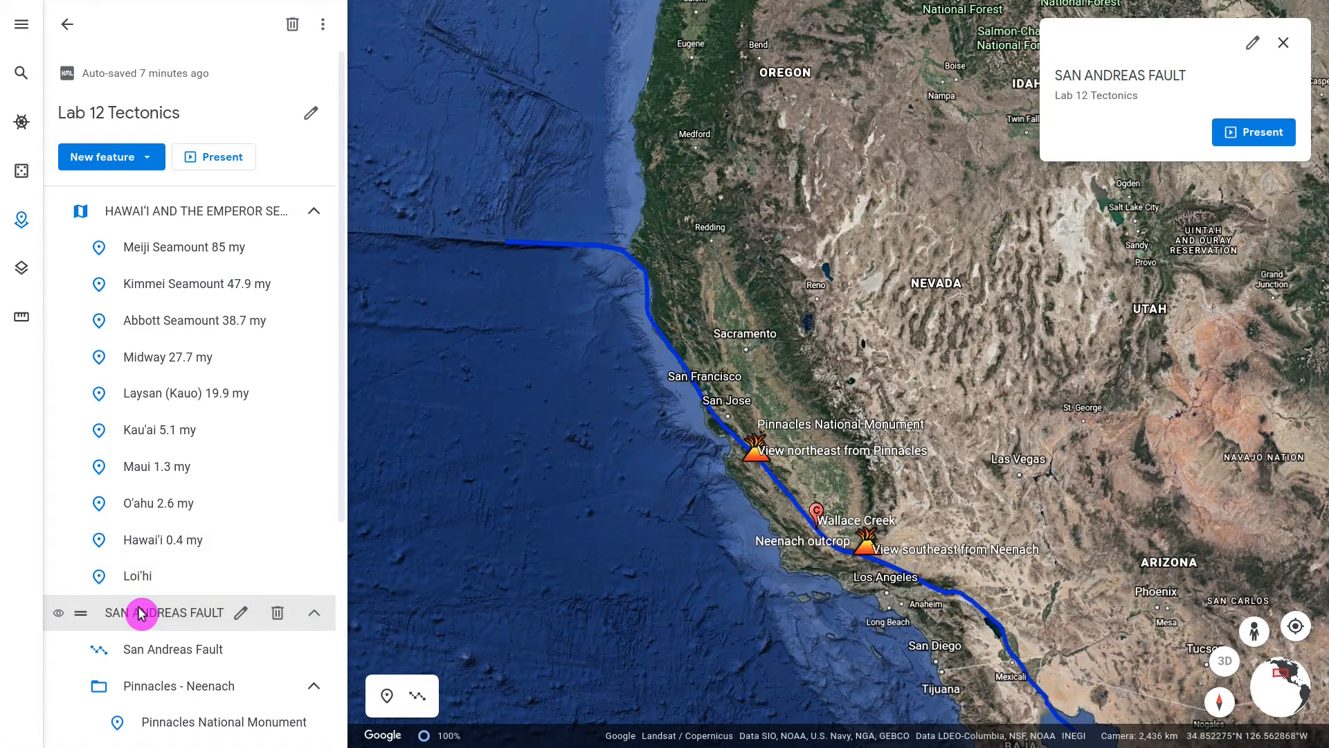
click(141, 613)
scroll(141, 614, down, 5)
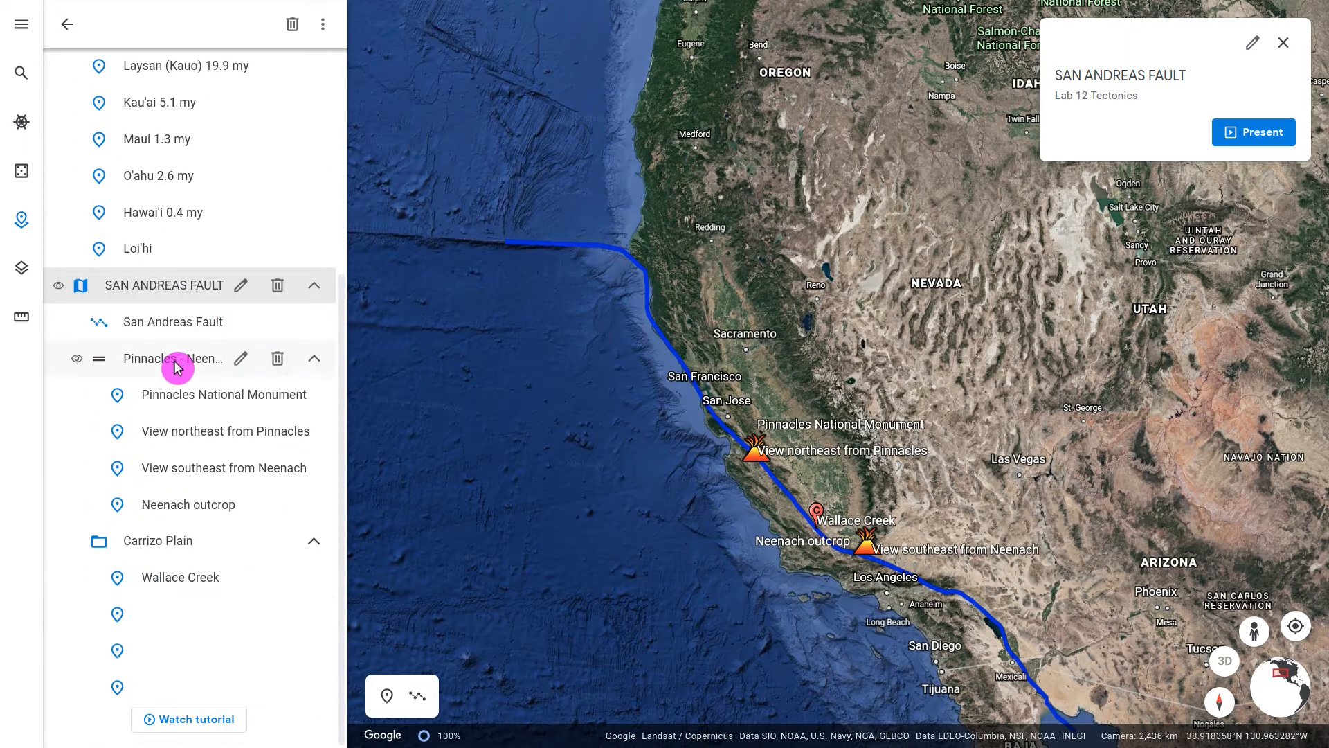
click(159, 544)
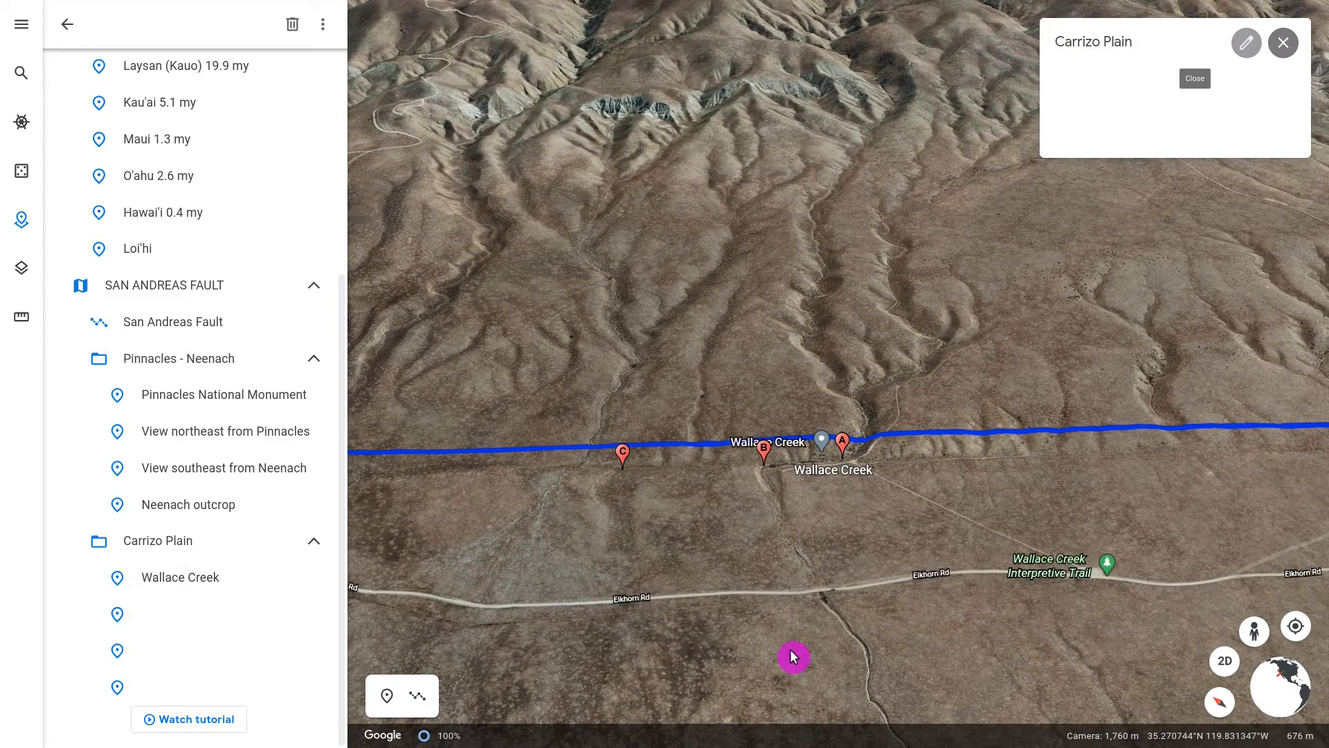
middle_drag(819, 561, 816, 632)
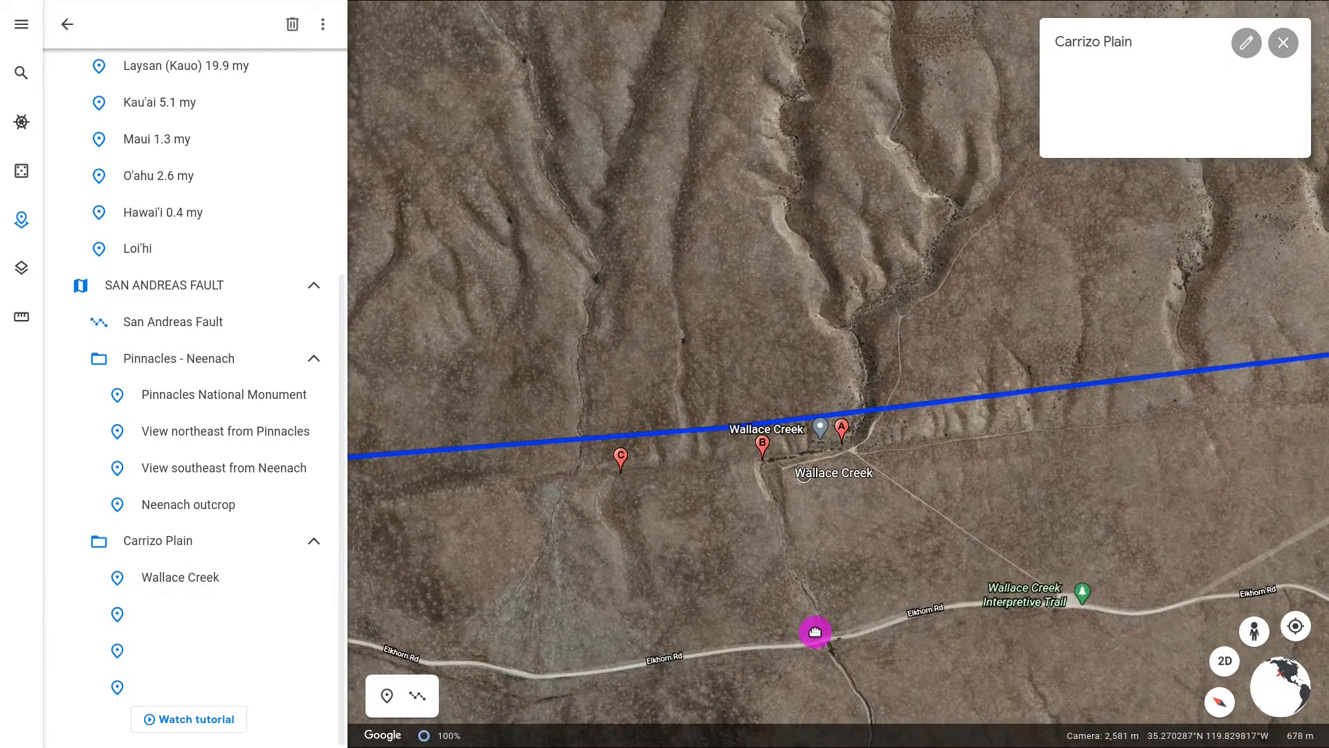
scroll(812, 625, down, 5)
scroll(786, 320, down, 8)
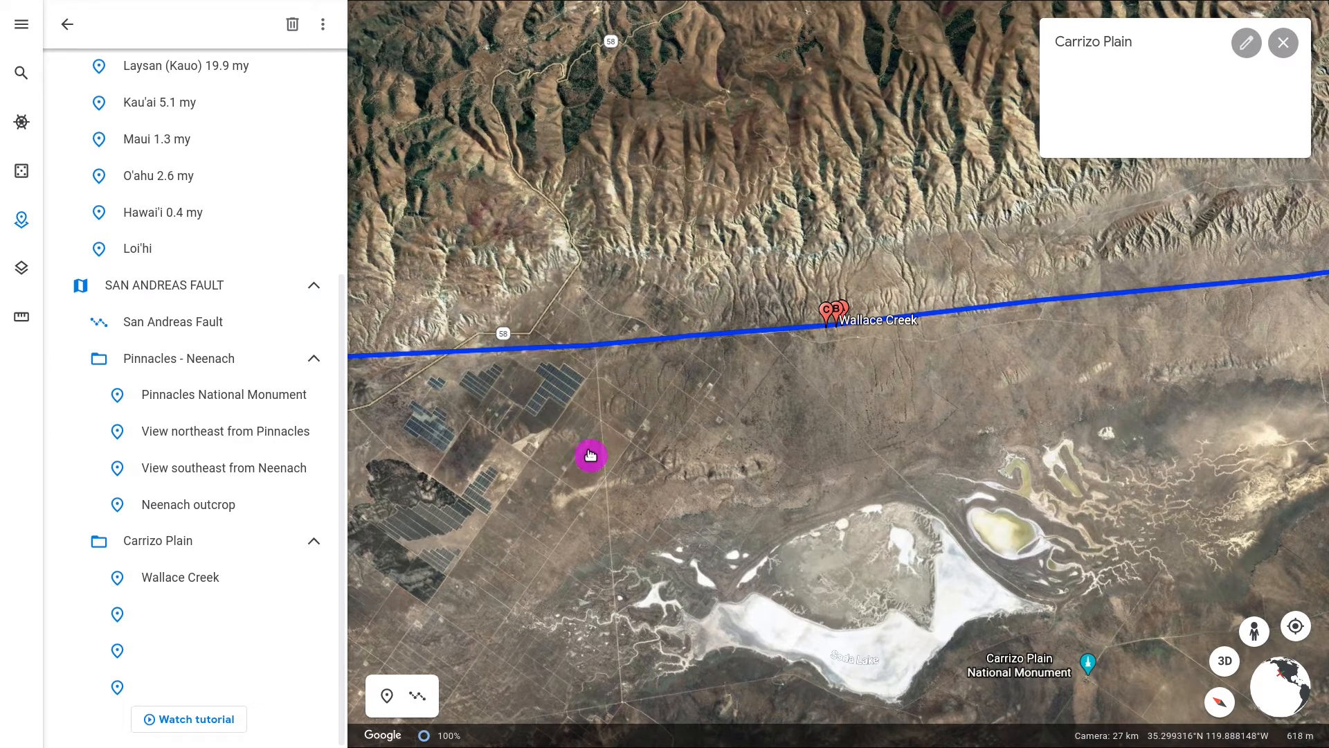
scroll(754, 438, down, 3)
scroll(817, 416, up, 6)
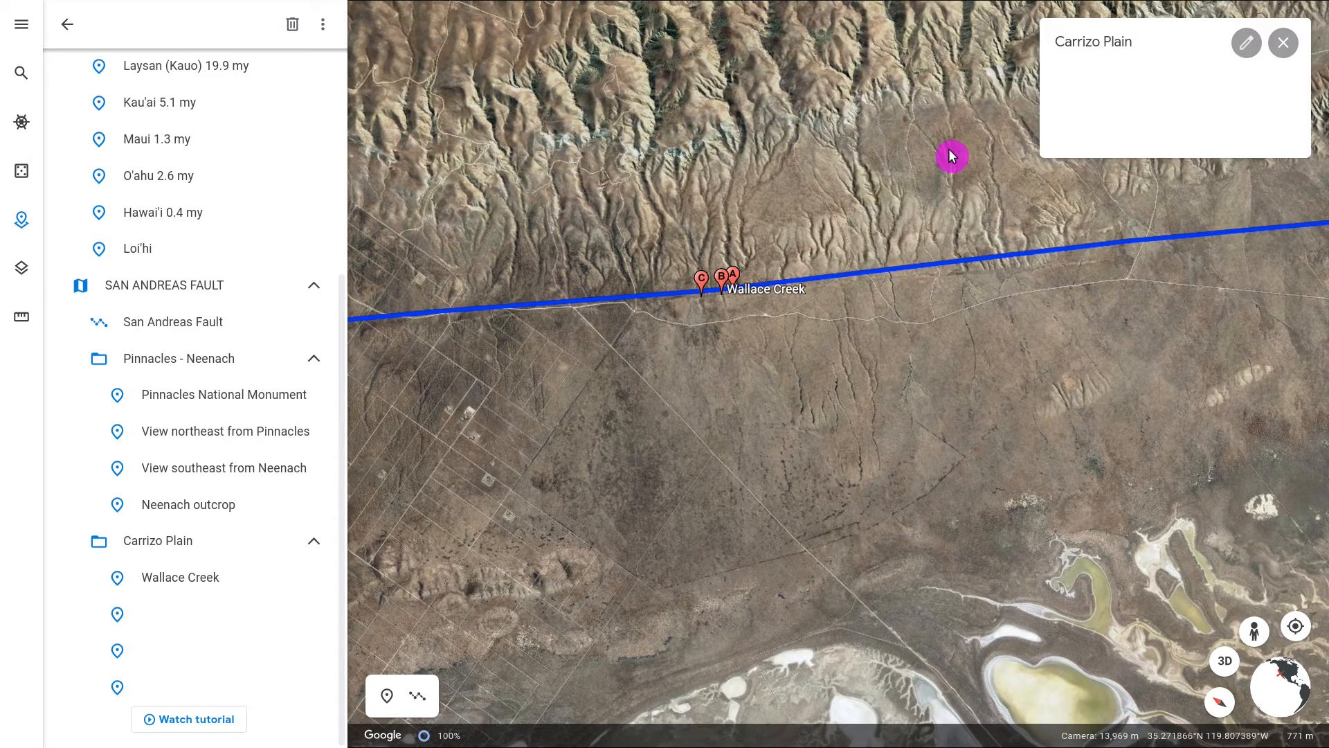
scroll(745, 311, up, 3)
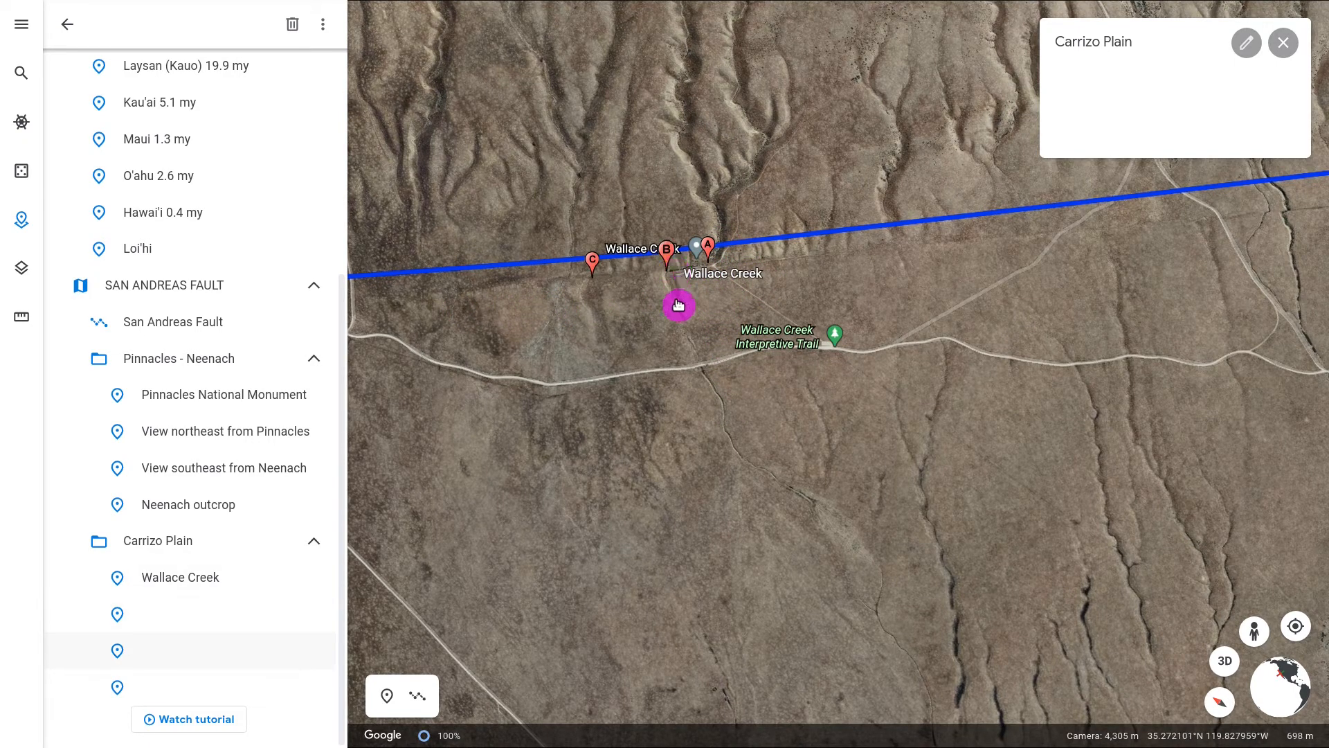
Step: Examine the stream channels crossing the San Andreas Fault southeast of Wallace Creek, and return to the Wallace Creek area
drag(1147, 295, 519, 478)
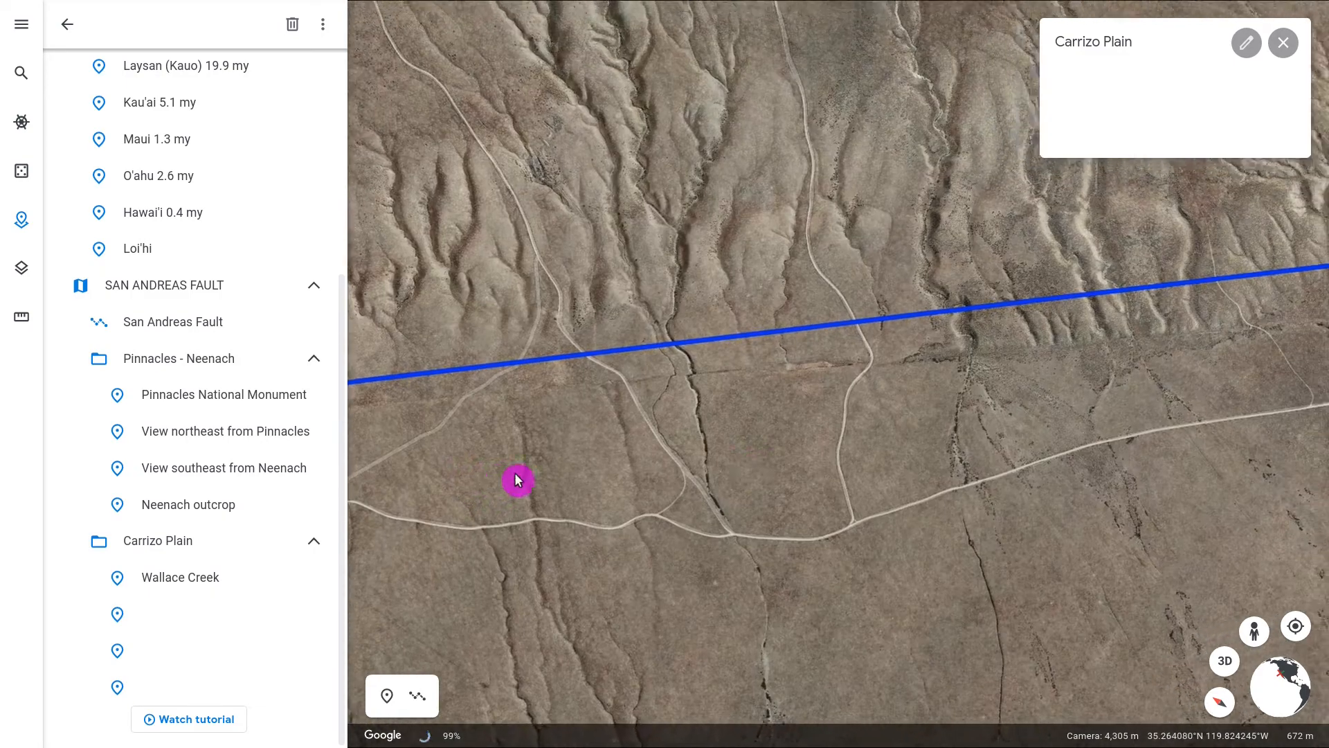
drag(1157, 401, 1218, 368)
scroll(695, 389, up, 5)
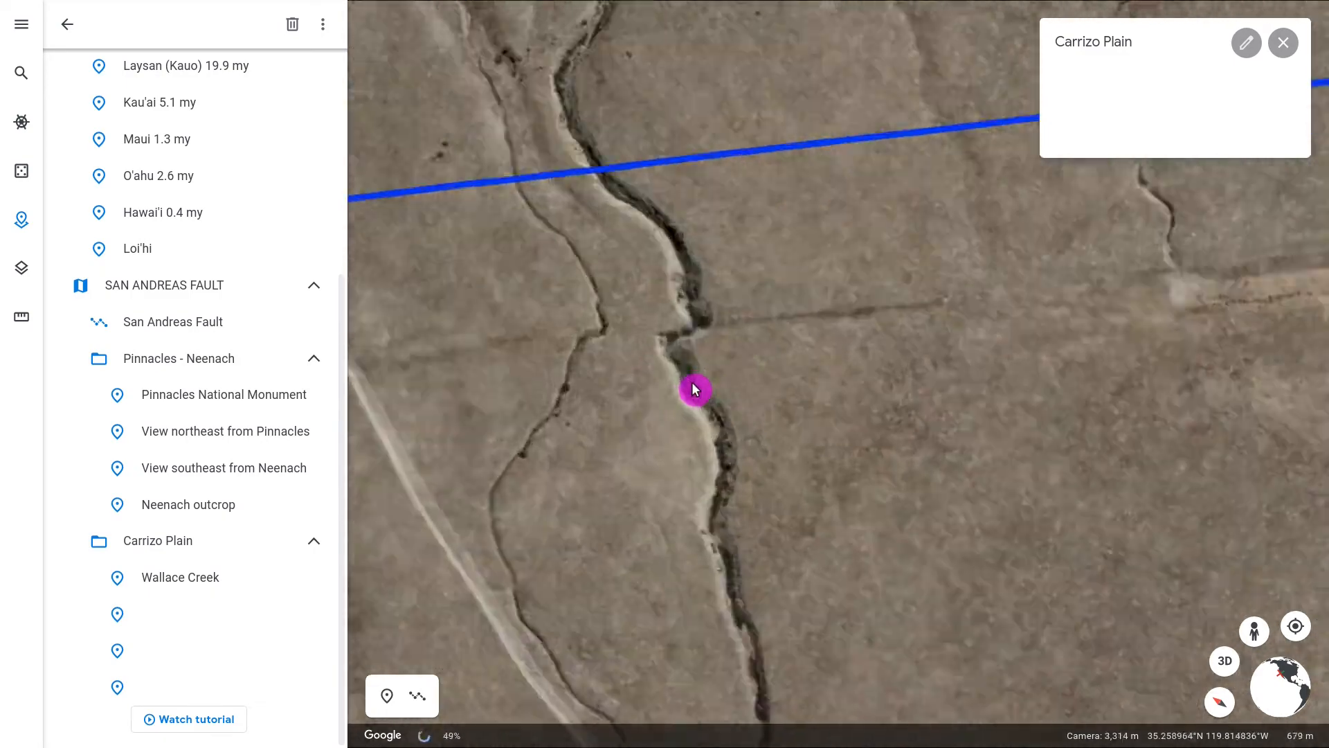
scroll(658, 410, down, 3)
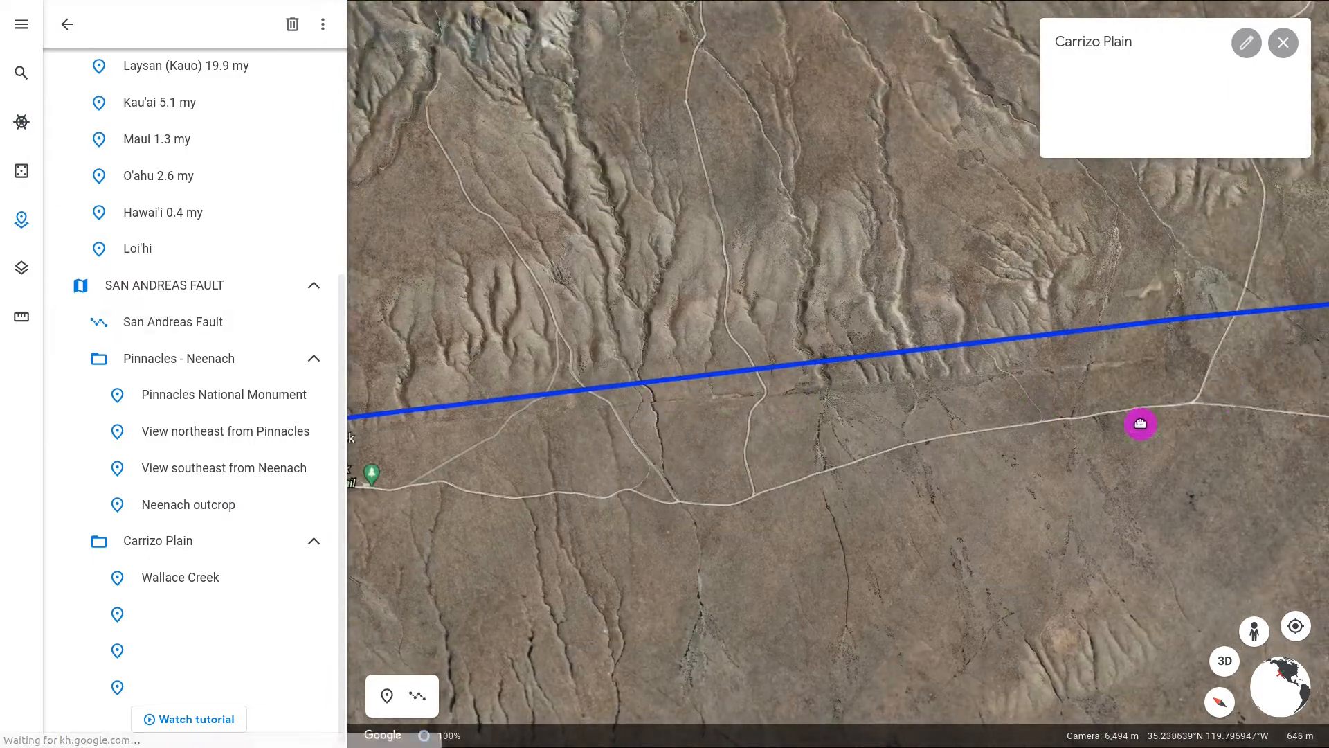
click(255, 481)
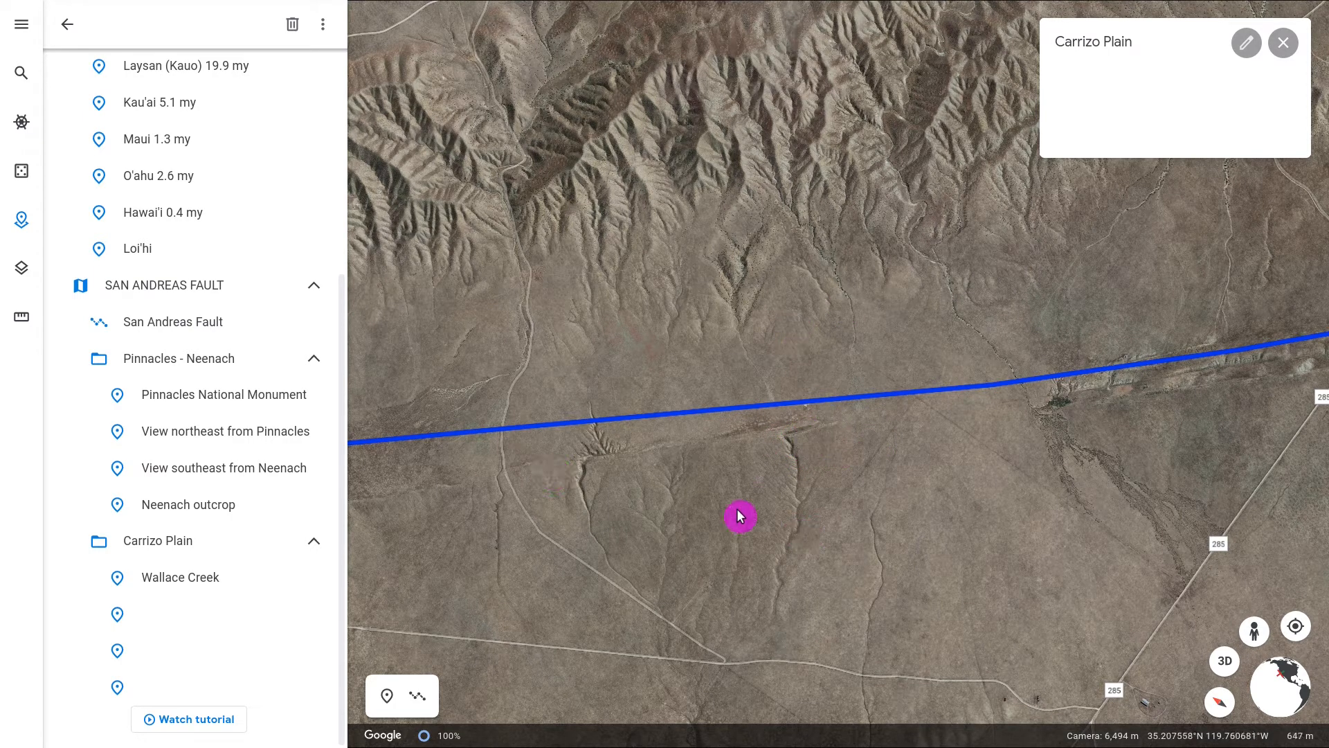
drag(515, 478, 1237, 376)
drag(575, 466, 1038, 415)
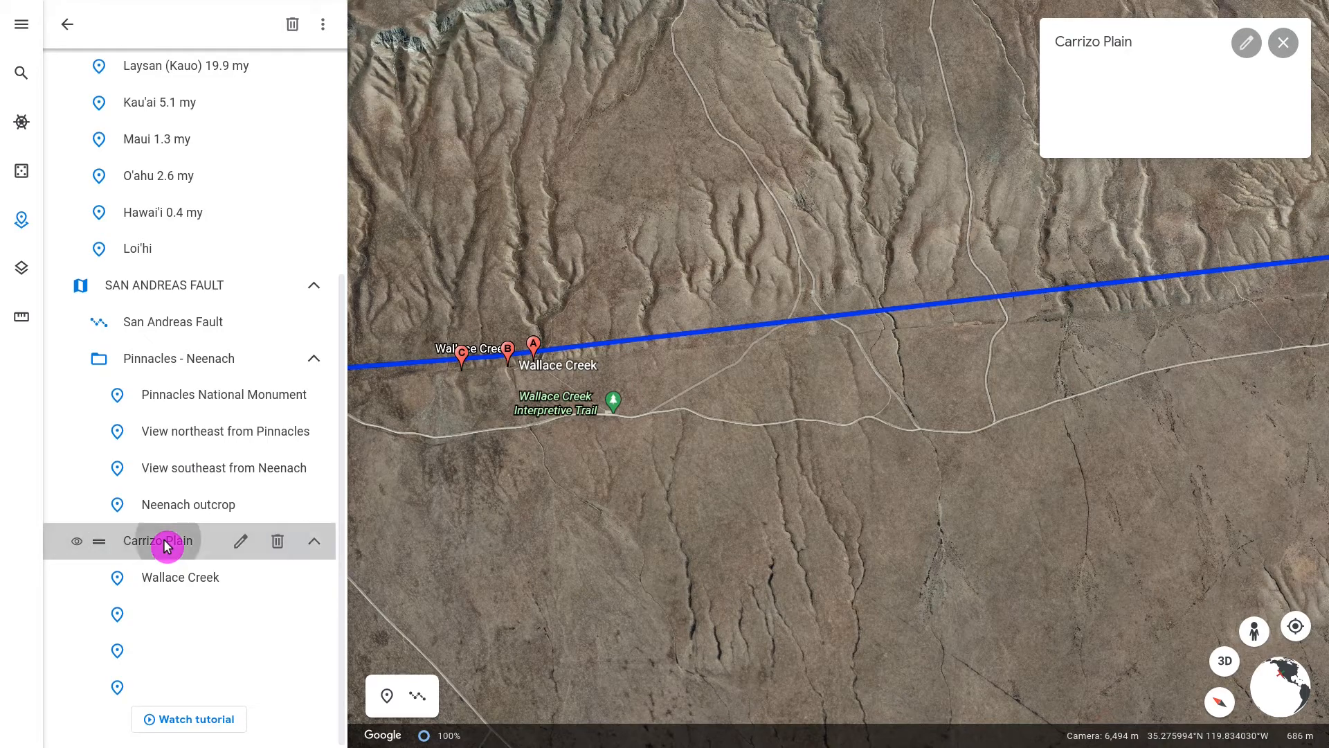
Step: Go to the Wallace Creek placemark, examine the creek channels at markers A, B and C, and close the placemark's information card
click(171, 579)
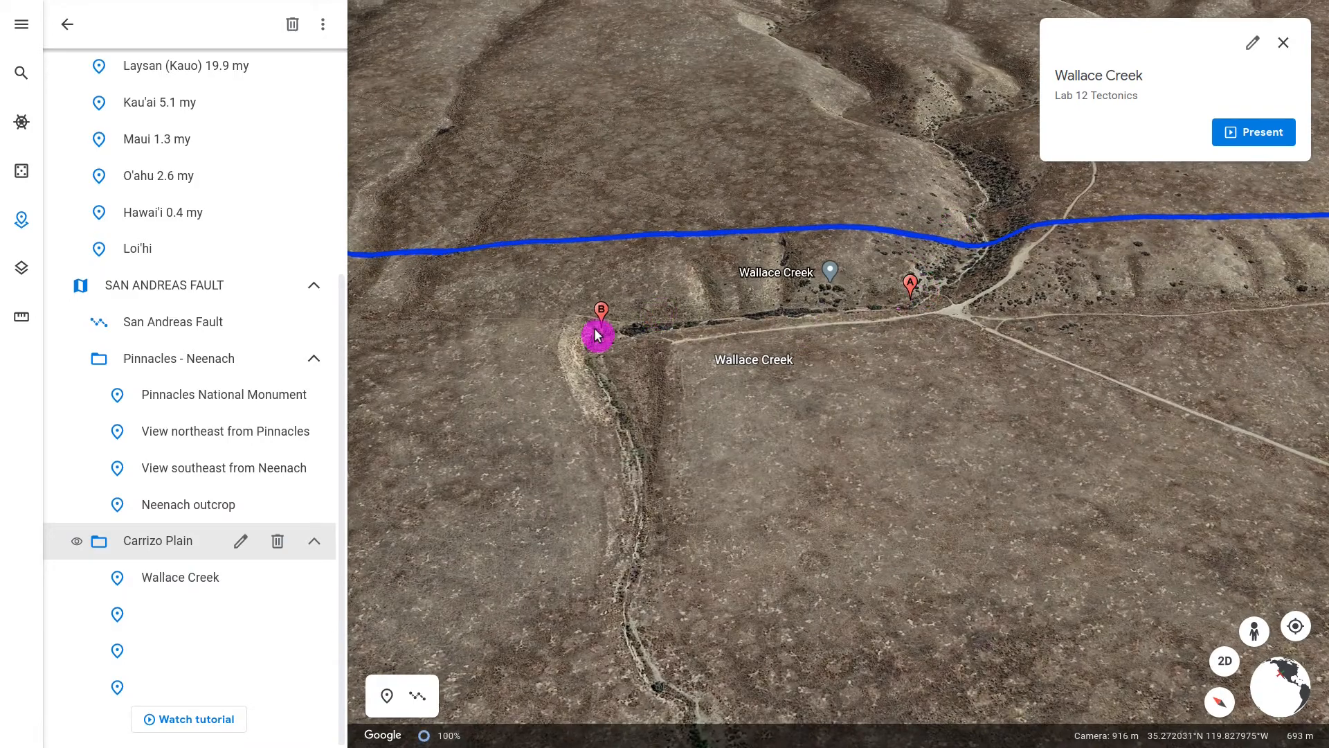
scroll(734, 455, down, 2)
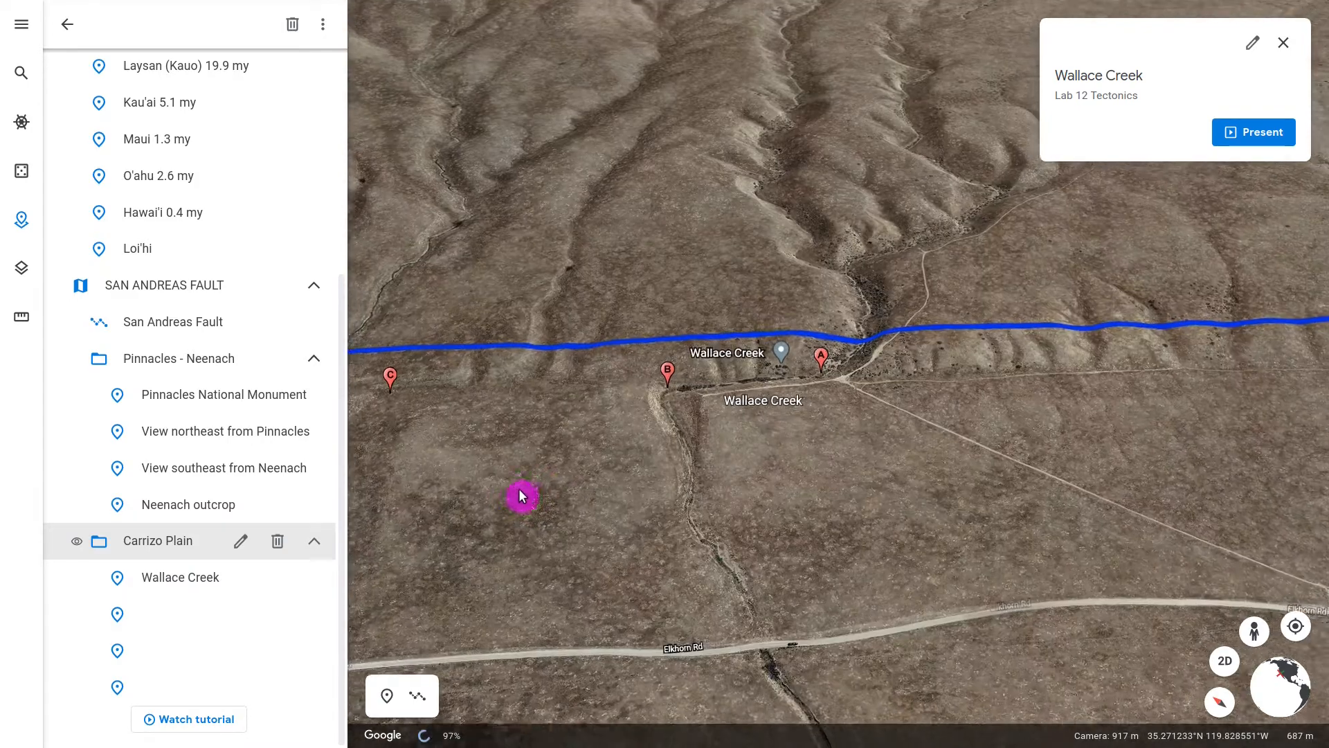
drag(429, 484, 689, 431)
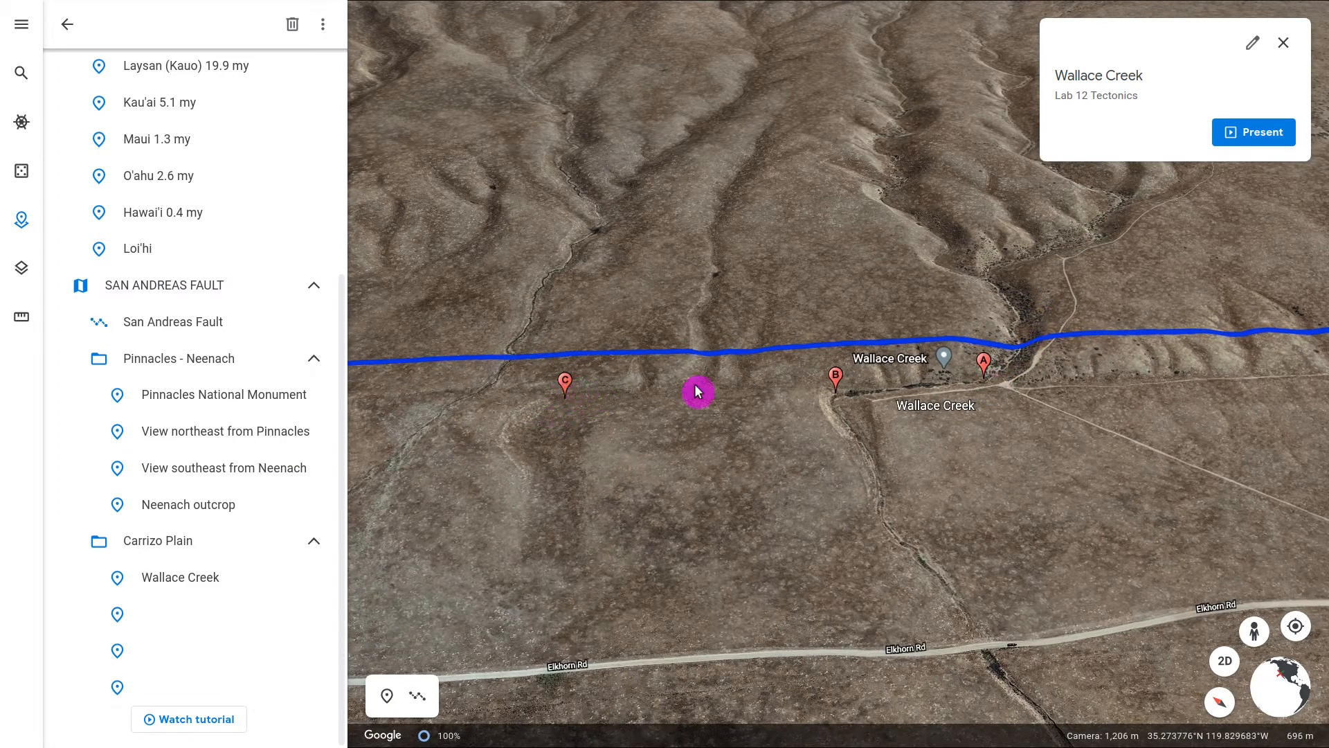
drag(544, 566, 551, 448)
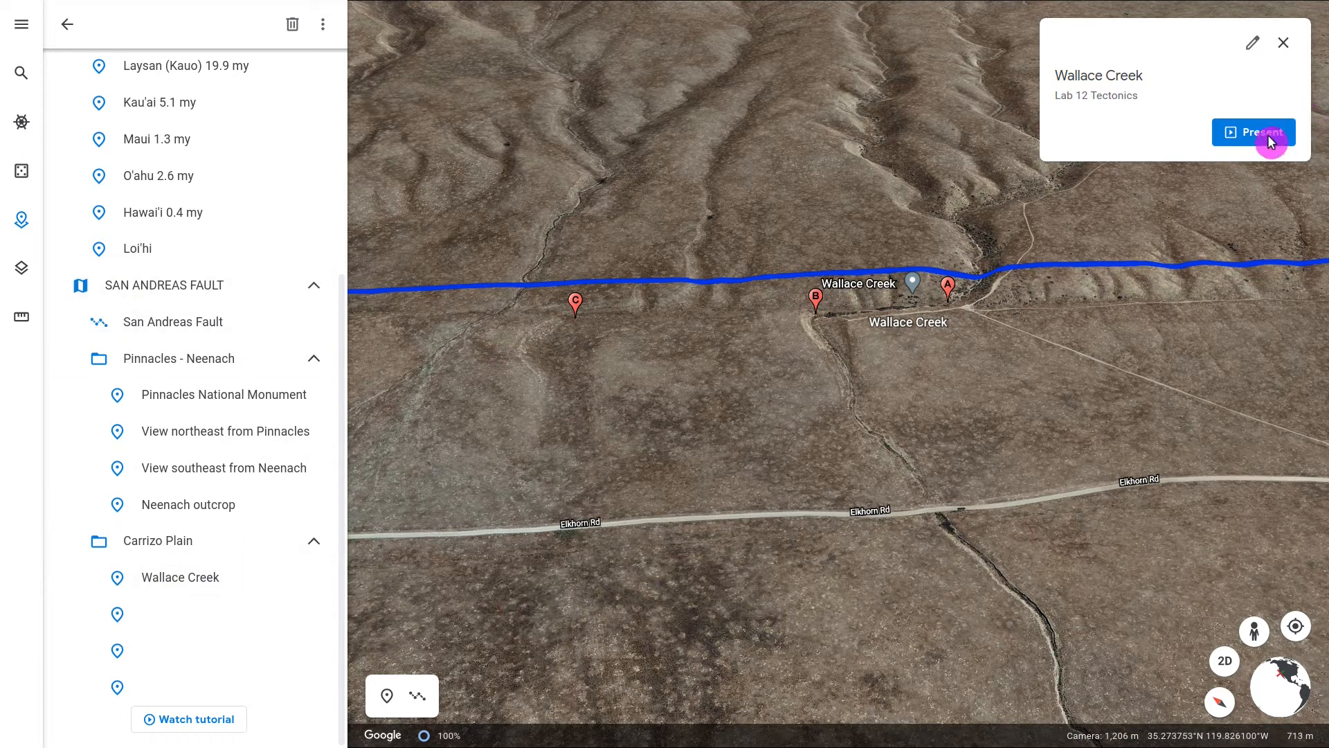
click(1285, 44)
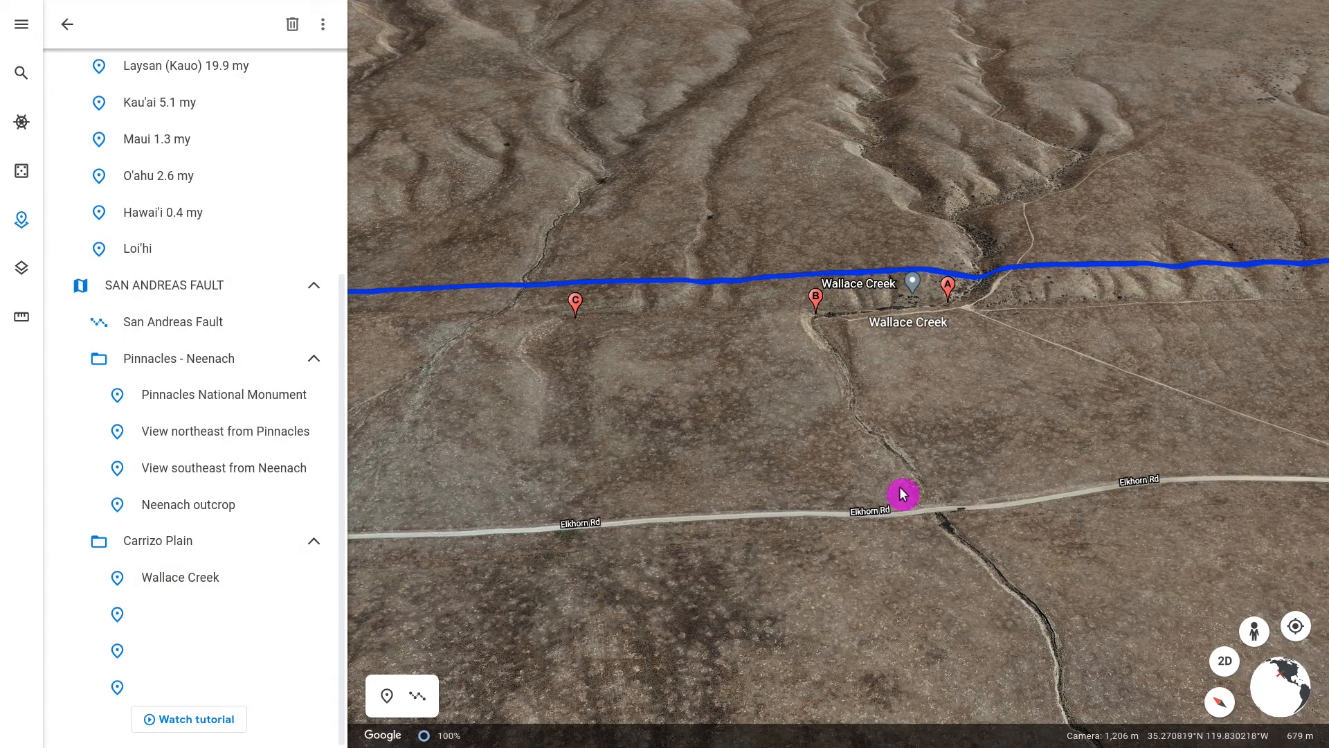
Step: Go to the Pinnacles National Monument placemark's view and return to the project's feature list without editing the placemark
click(267, 398)
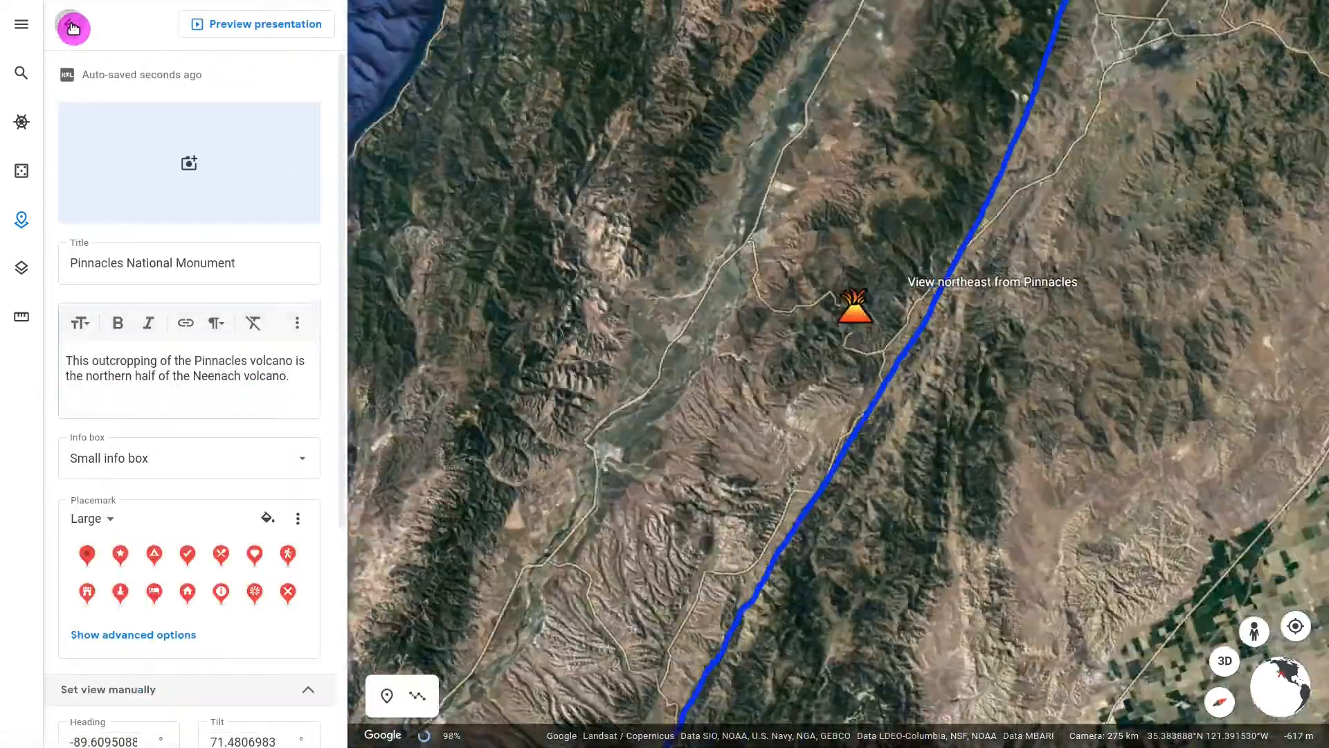
click(70, 24)
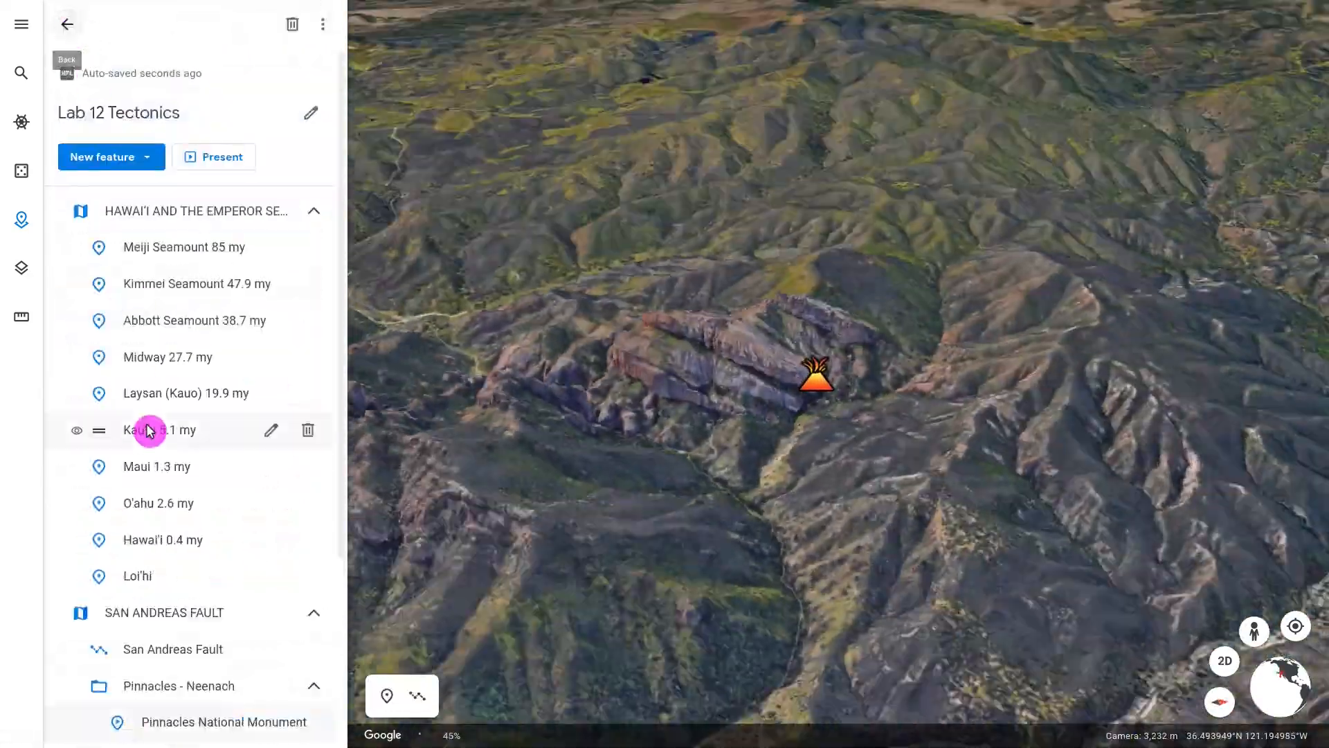
scroll(180, 464, down, 4)
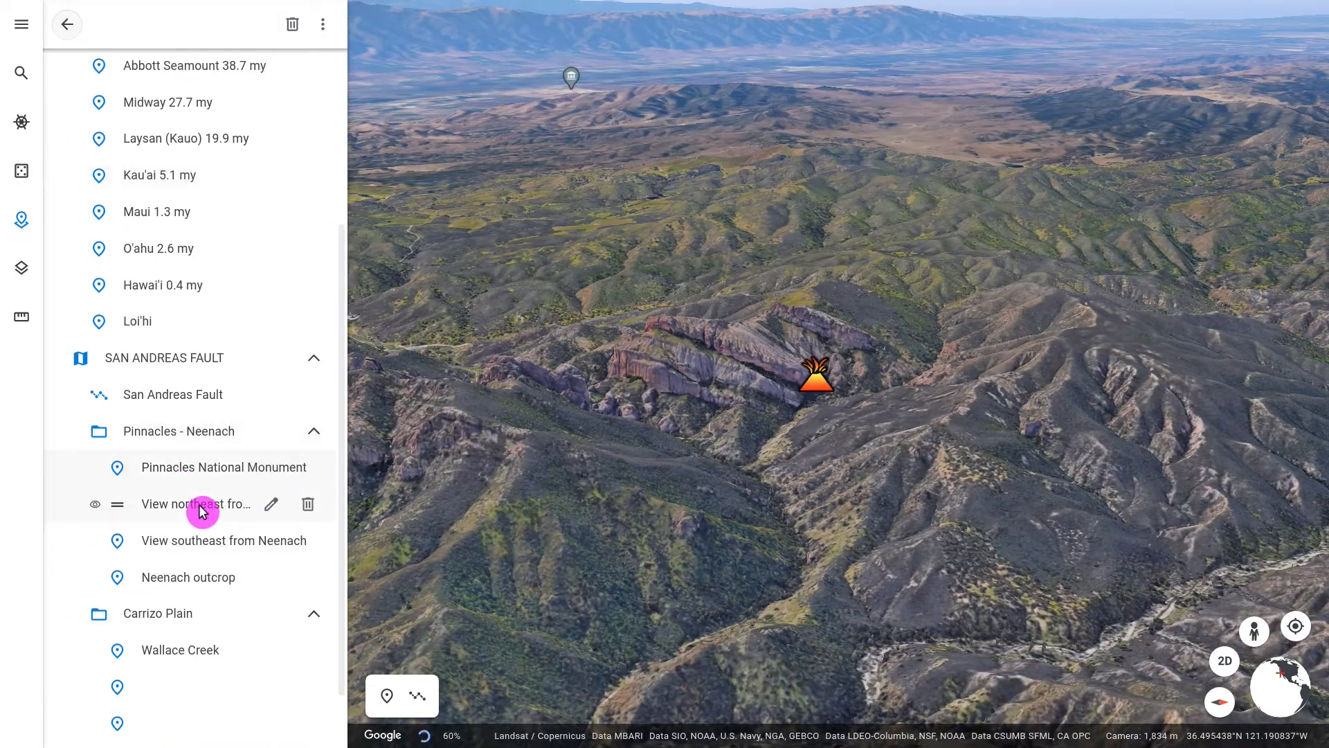
Step: Go to the View northeast from Pinnacles placemark and follow the San Andreas Fault northwest to the mountains beside the Sierra Azul Preserve
click(120, 509)
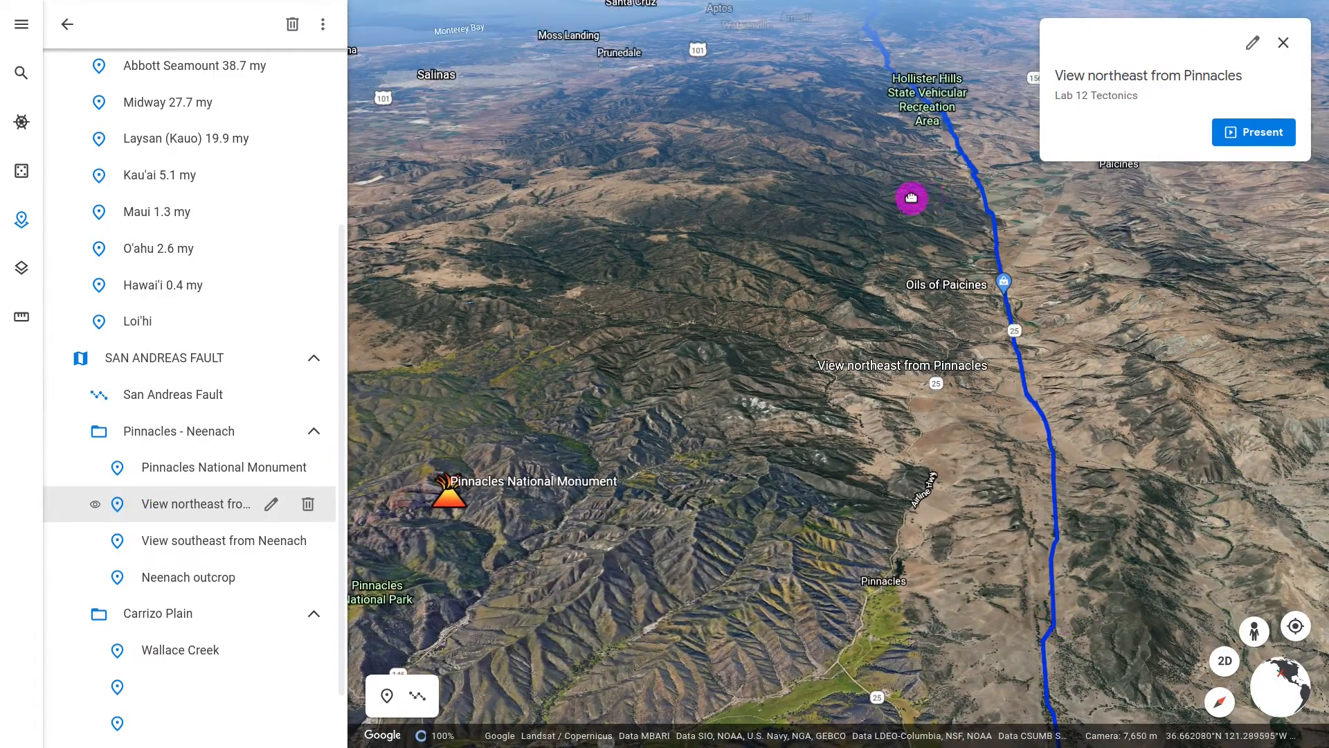
drag(911, 198, 824, 395)
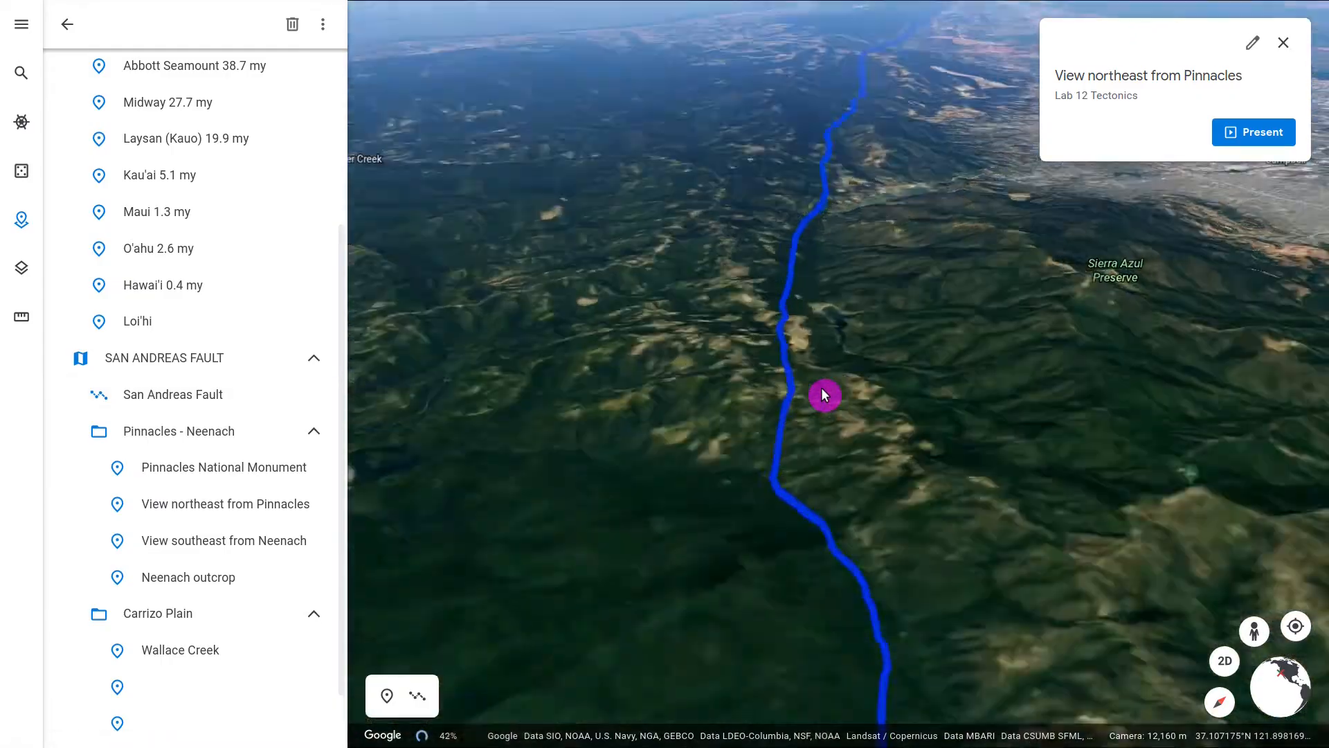
scroll(824, 394, up, 3)
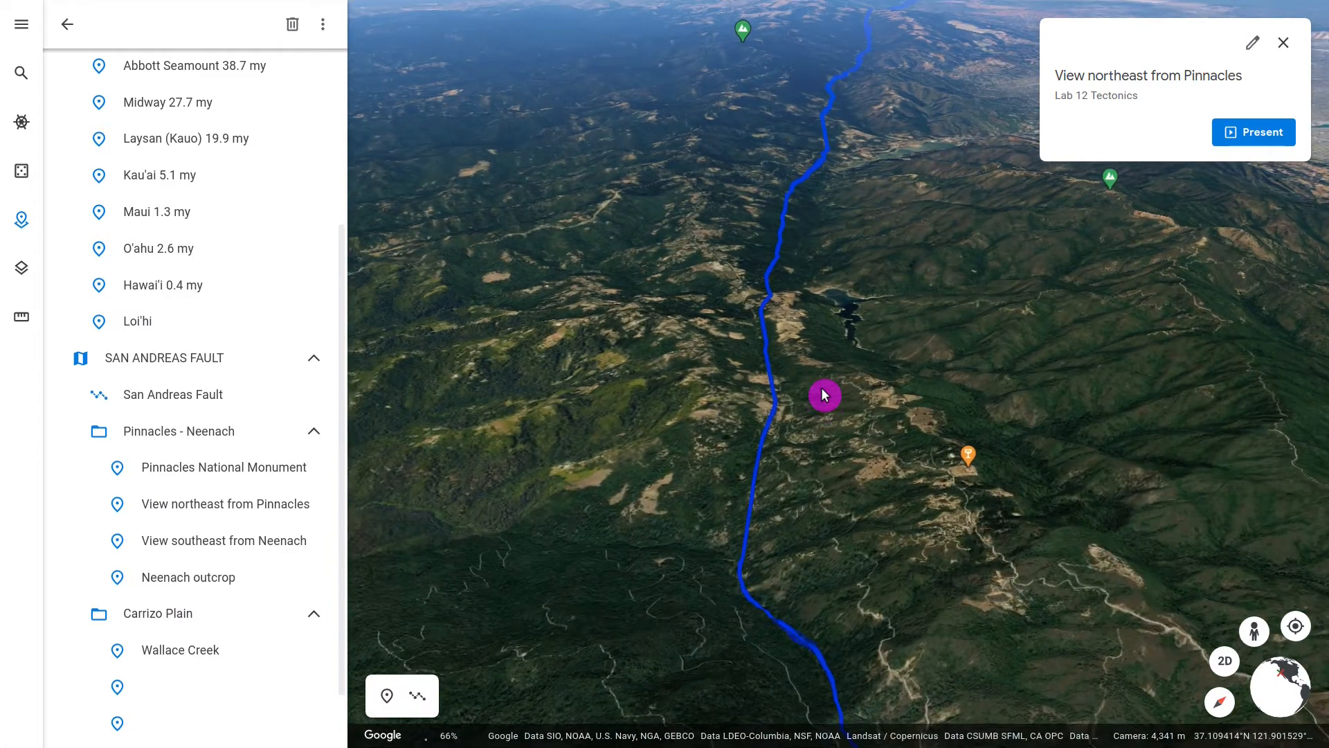
key(Up)
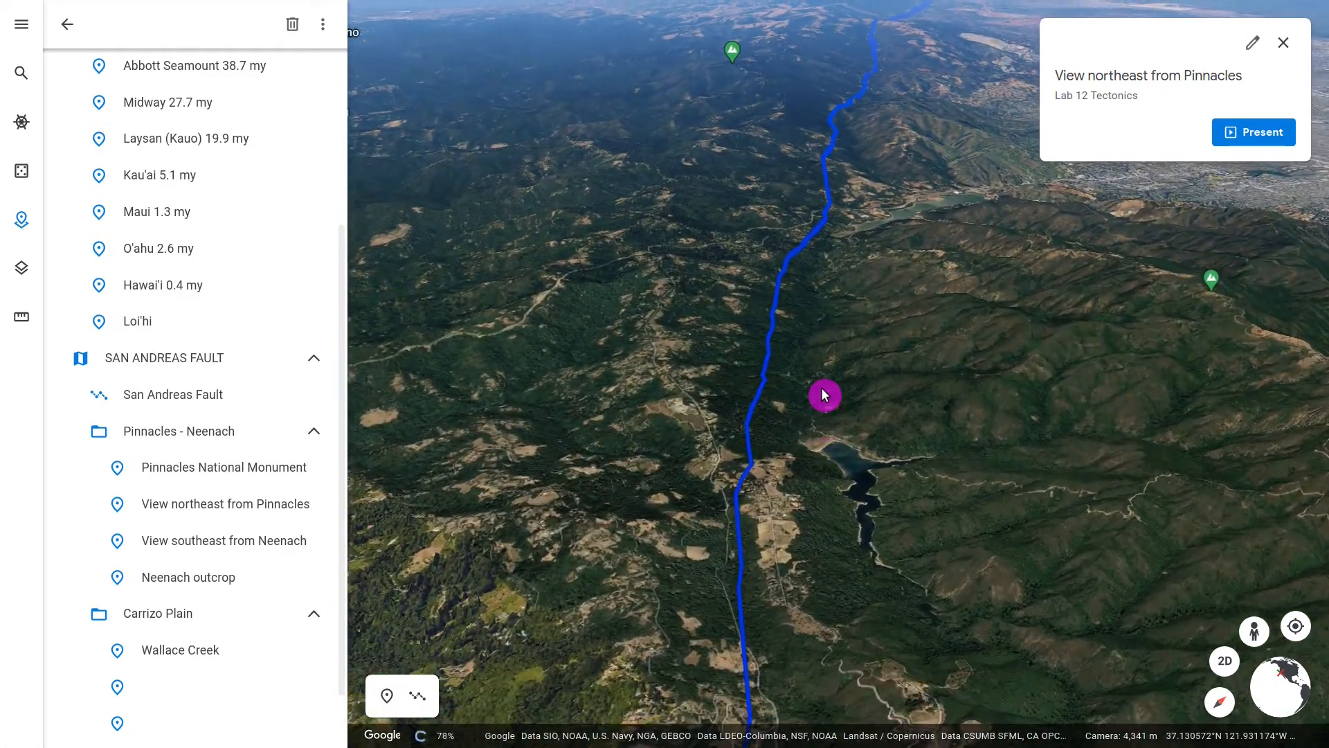
key(Up)
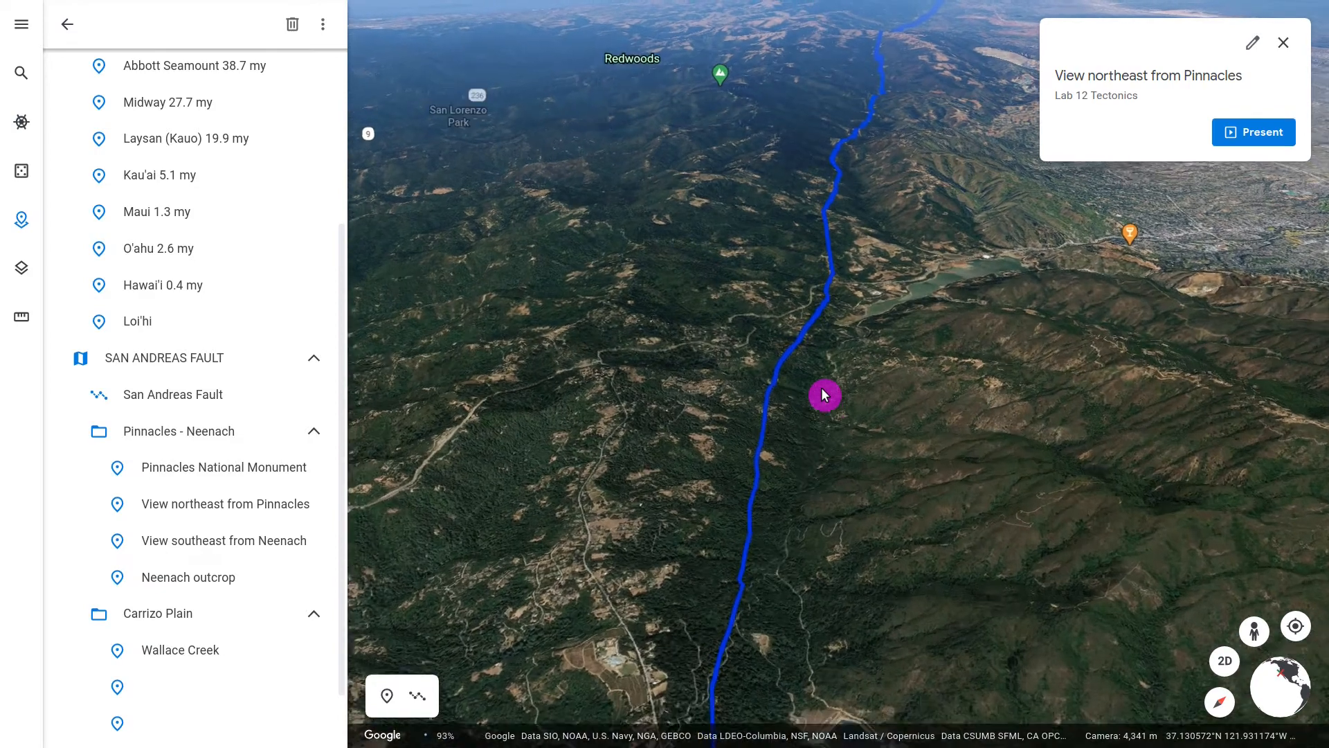
key(Up)
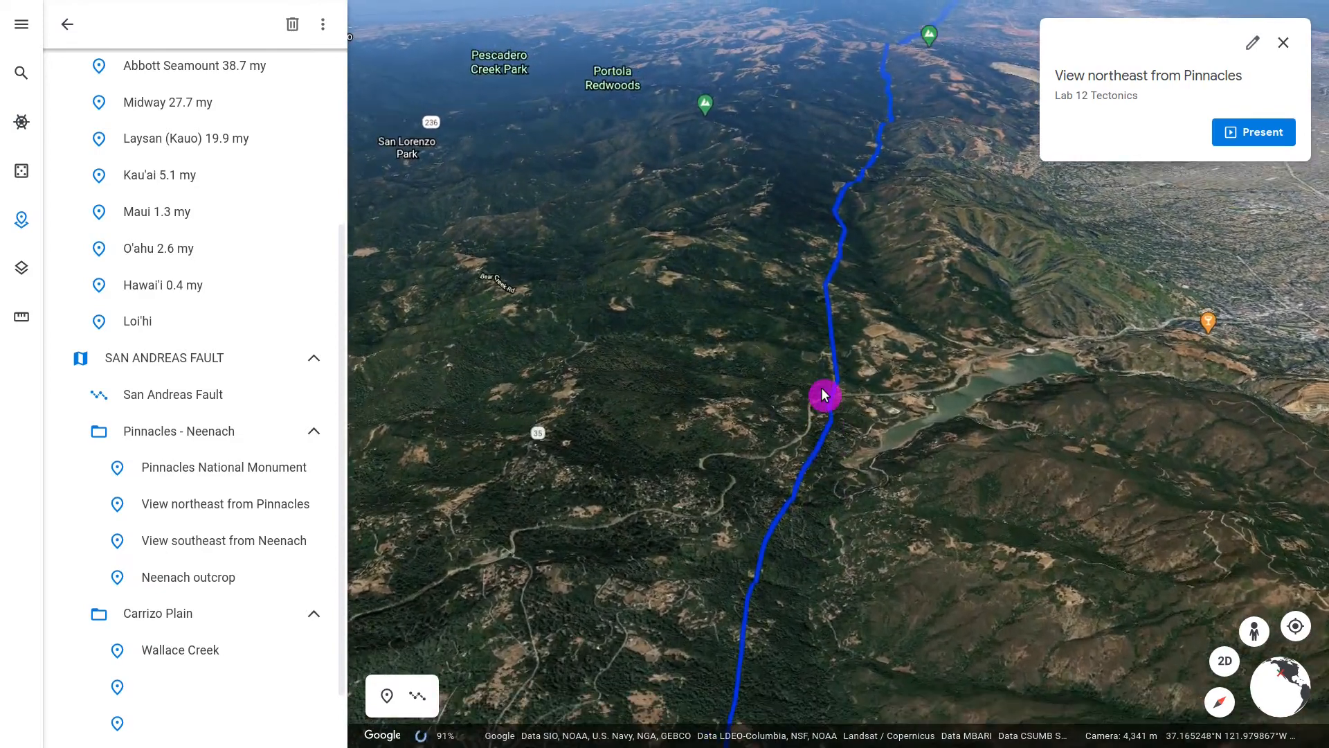
Step: Follow the San Andreas Fault past Upper Crystal Springs Reservoir and offshore toward Point Reyes, and close the placemark's information card
drag(736, 415, 739, 639)
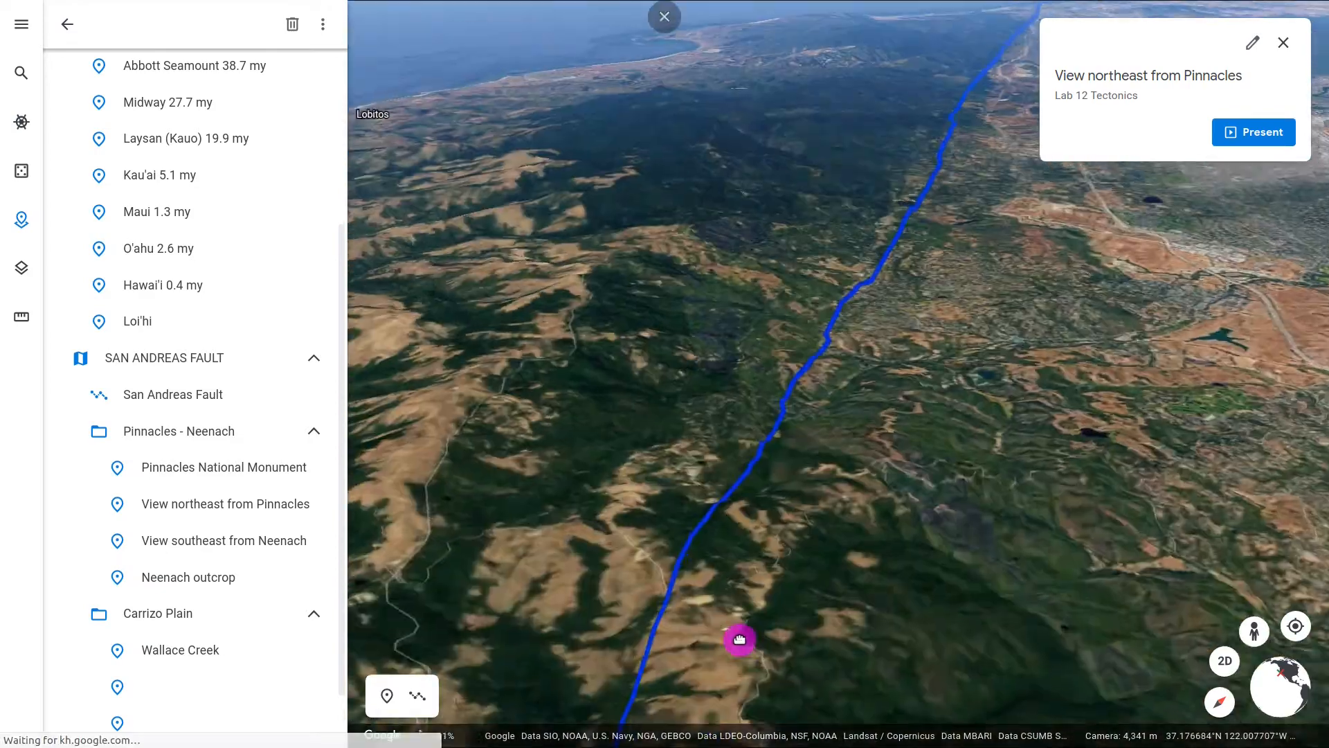
drag(930, 242, 754, 612)
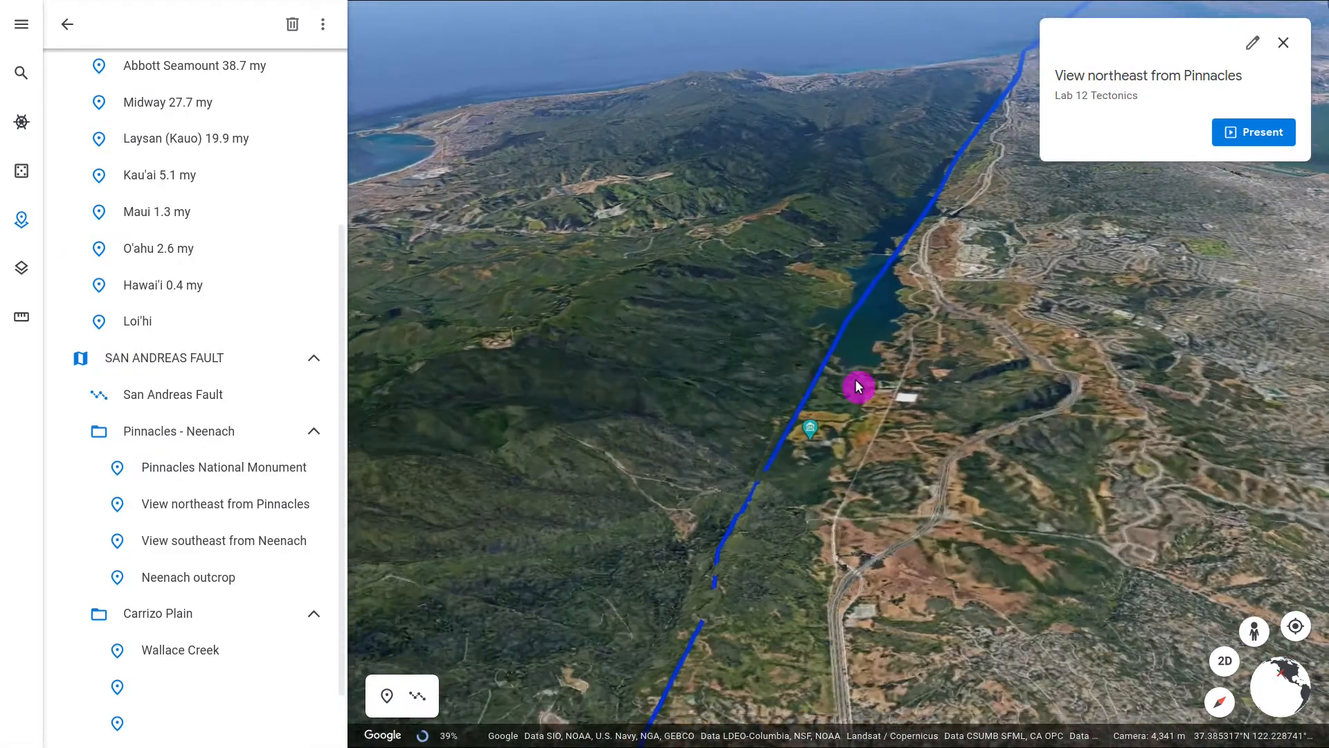
drag(857, 386, 883, 302)
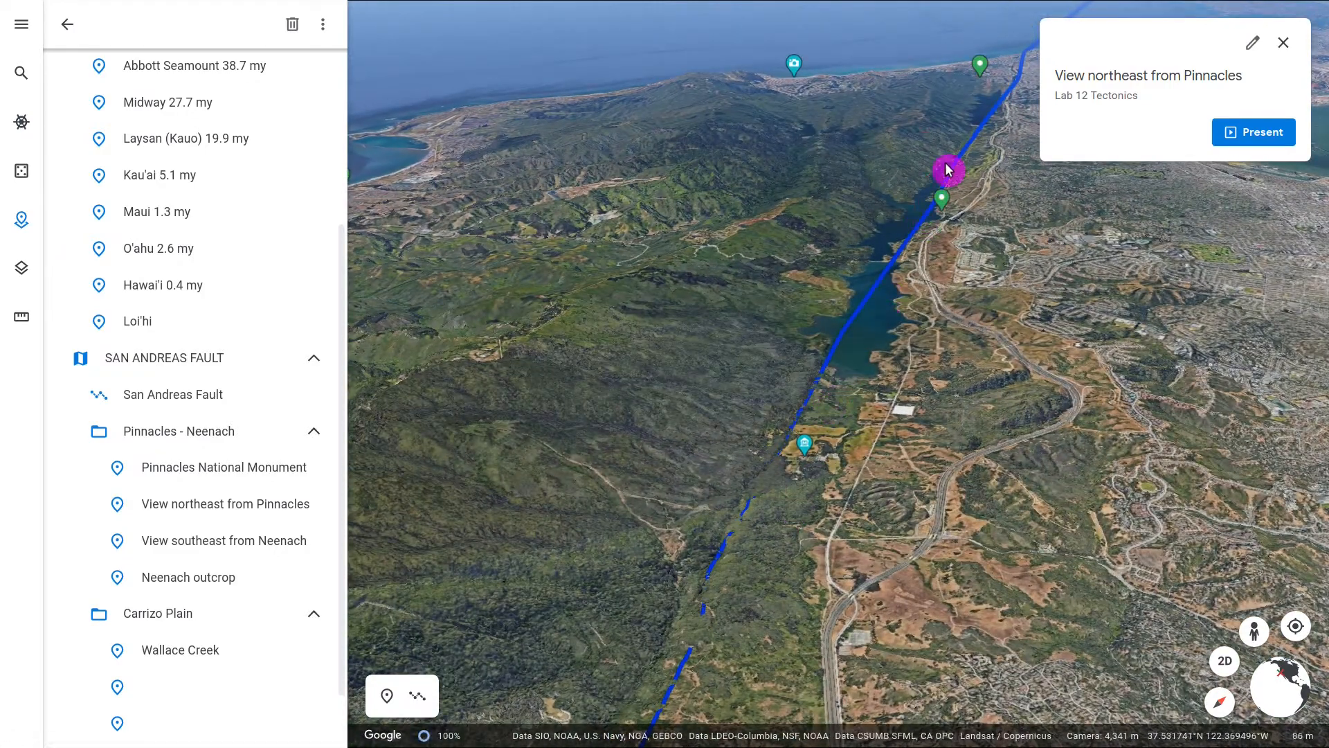
drag(775, 267, 924, 177)
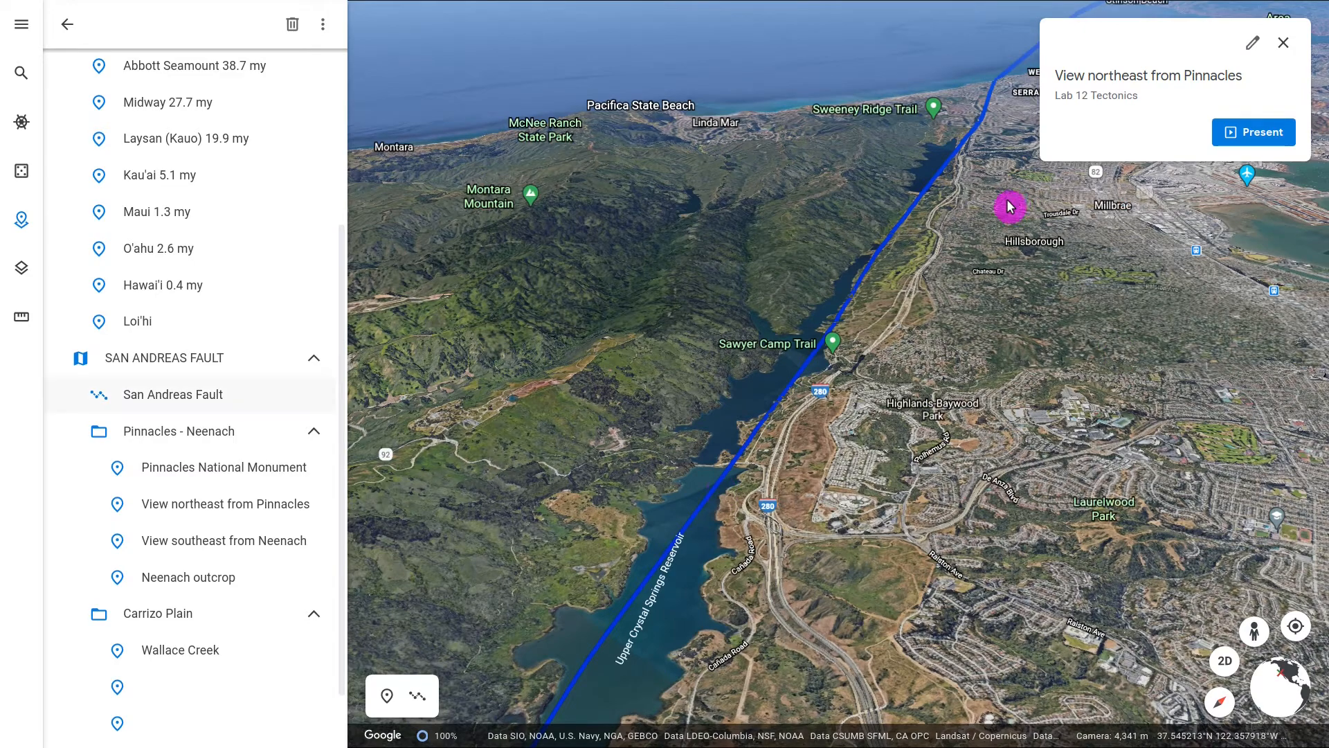
mouse_move(1011, 201)
mouse_down()
mouse_move(858, 525)
mouse_move(700, 490)
mouse_move(858, 282)
mouse_move(896, 196)
mouse_move(592, 713)
mouse_move(884, 315)
mouse_move(907, 172)
mouse_move(576, 617)
mouse_move(921, 677)
mouse_up()
middle_drag(917, 670, 1122, 578)
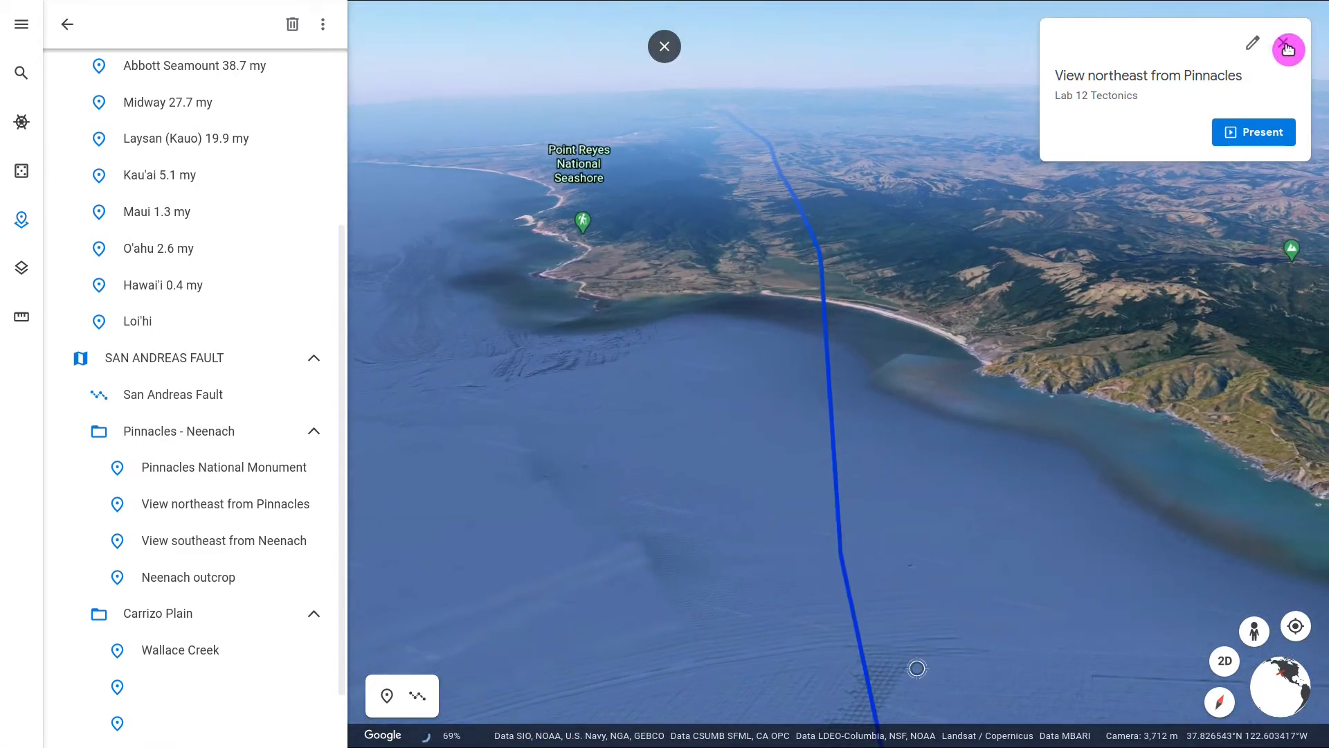
click(1286, 46)
Step: Examine the San Andreas Fault's path from San Francisco past Point Reyes National Seashore and along Tomales Bay to Bodega Bay
mouse_move(1000, 412)
middle_down()
mouse_move(923, 442)
mouse_move(946, 436)
mouse_move(958, 380)
mouse_move(920, 327)
mouse_move(896, 249)
mouse_move(882, 309)
mouse_move(920, 279)
mouse_move(920, 136)
mouse_move(861, 255)
mouse_move(864, 233)
middle_up()
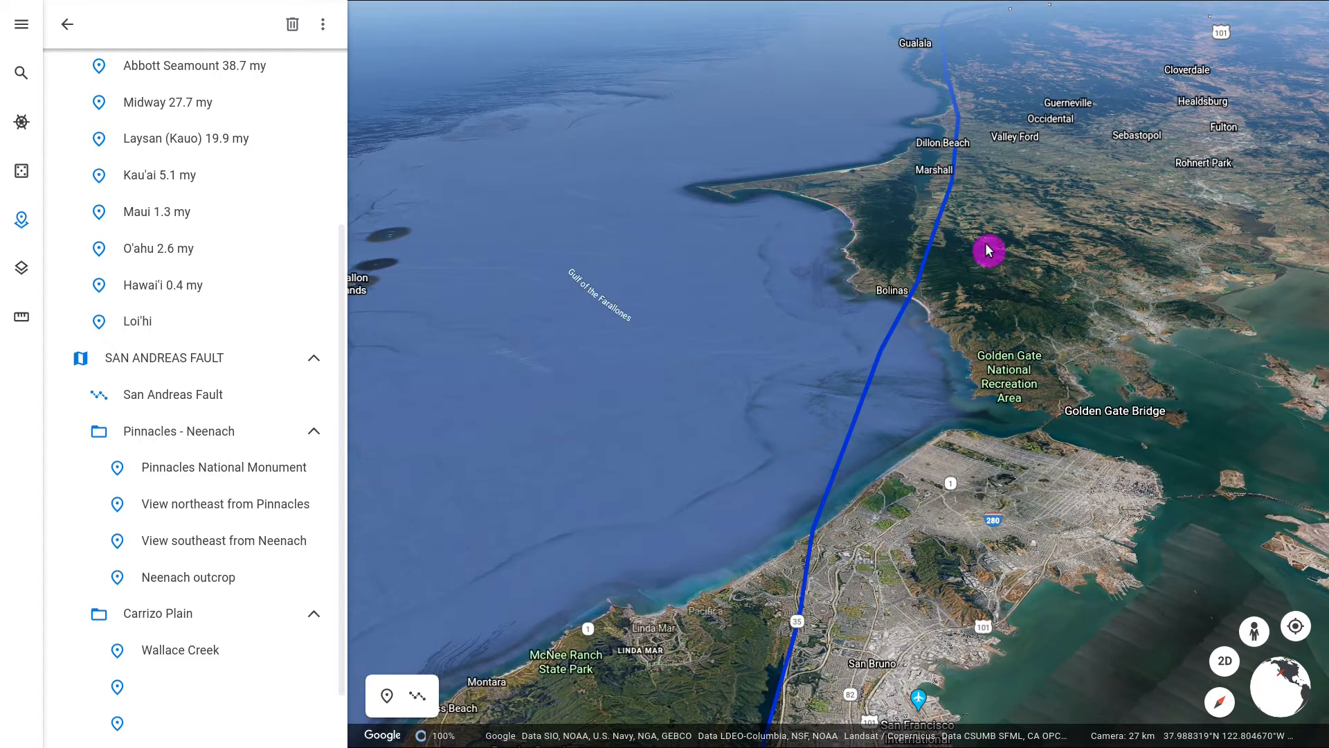
drag(993, 171, 785, 513)
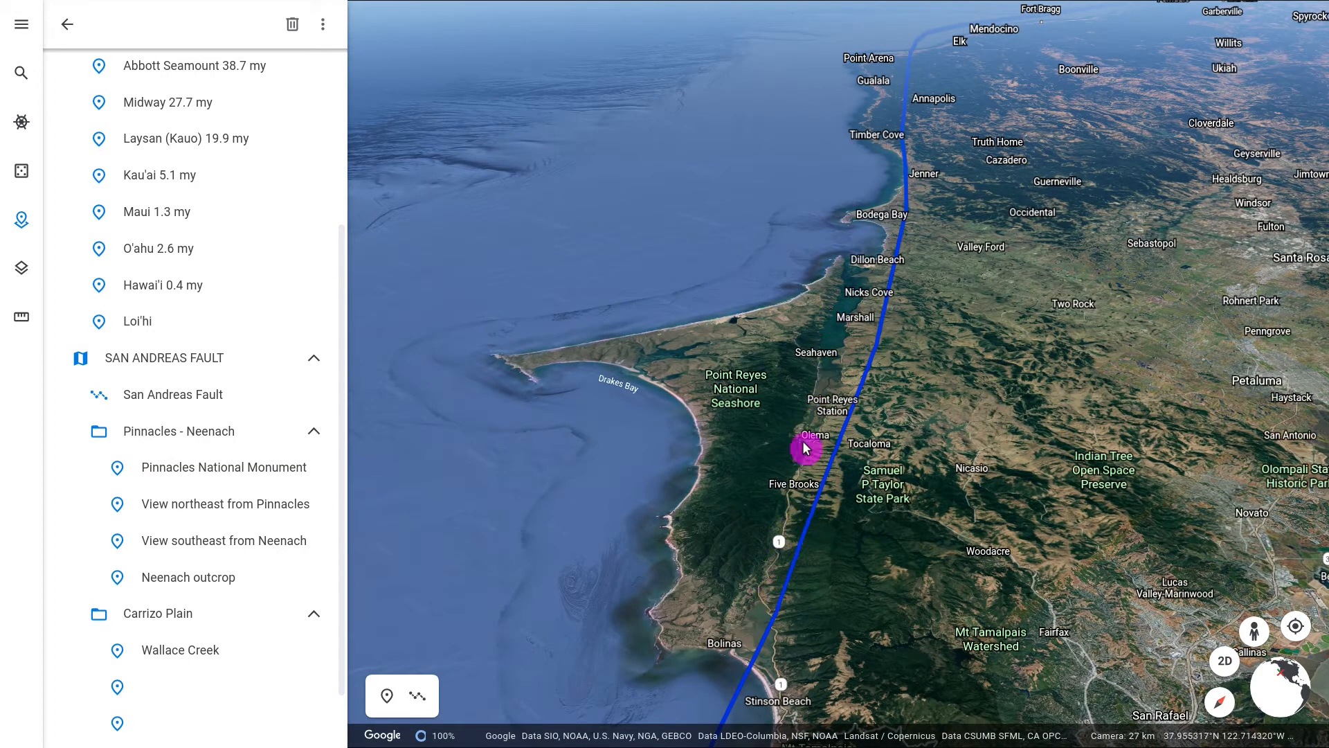
scroll(851, 234, up, 3)
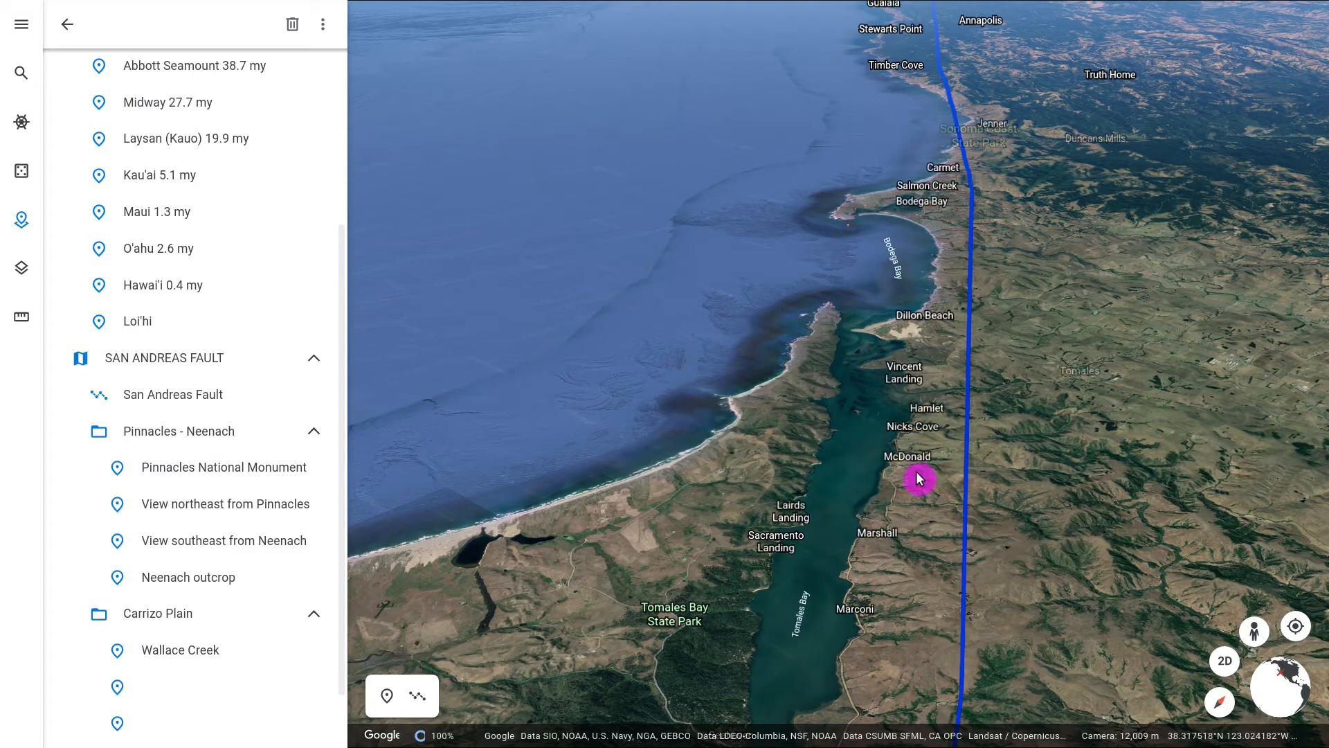
drag(729, 486, 864, 208)
drag(763, 605, 837, 398)
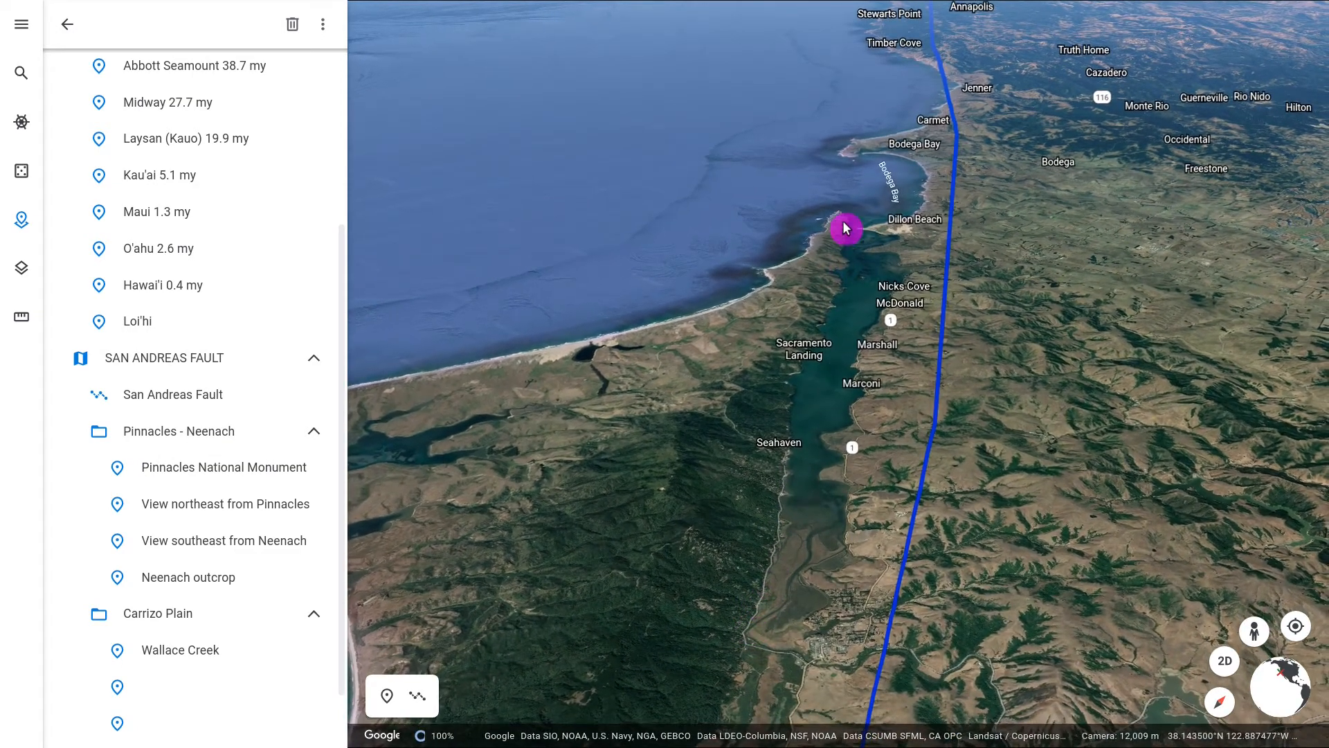
Step: Follow the San Andreas Fault north from Bodega Bay past Fort Bragg and examine its offshore bend near Petrolia
middle_drag(821, 197, 829, 342)
scroll(829, 342, down, 5)
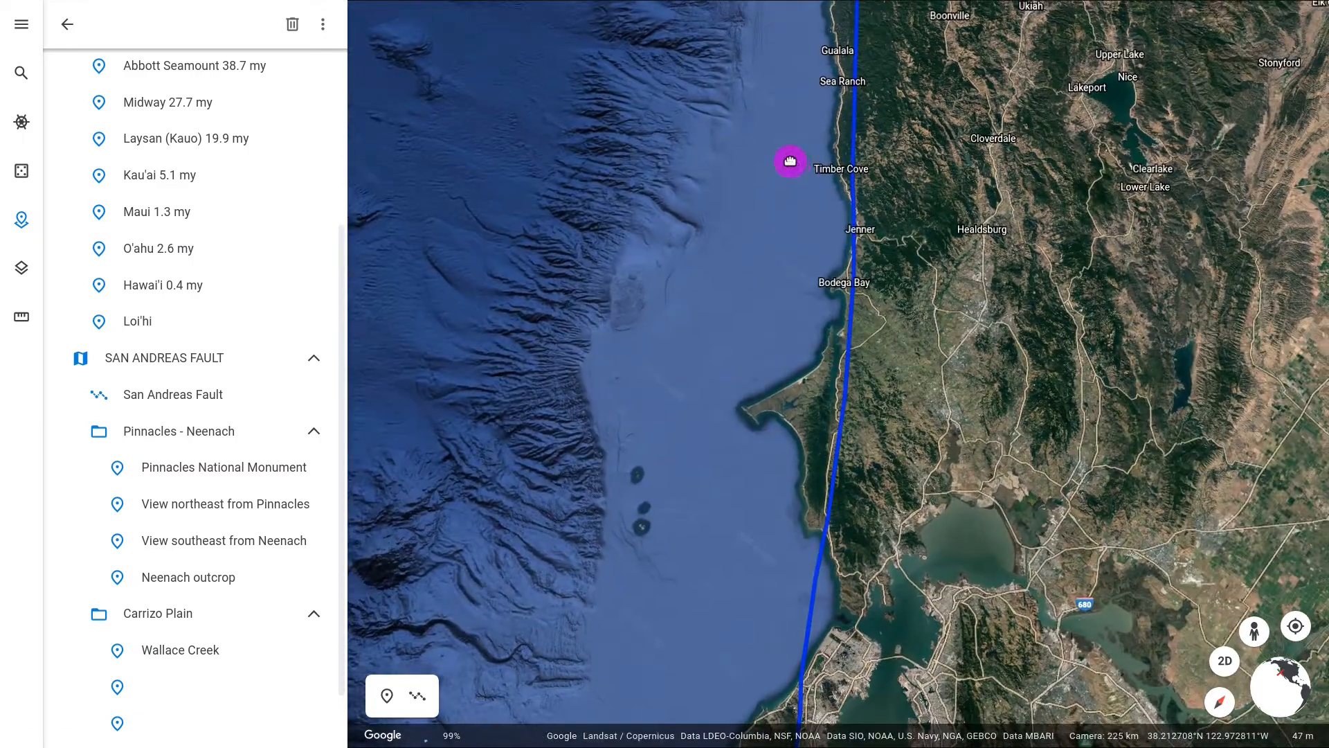
drag(787, 160, 747, 407)
drag(762, 205, 863, 647)
middle_drag(842, 678, 1007, 696)
mouse_move(703, 362)
mouse_down()
mouse_move(719, 514)
mouse_move(825, 564)
mouse_move(842, 282)
mouse_move(562, 415)
mouse_move(914, 362)
mouse_move(875, 436)
mouse_move(792, 421)
mouse_up()
scroll(900, 412, down, 5)
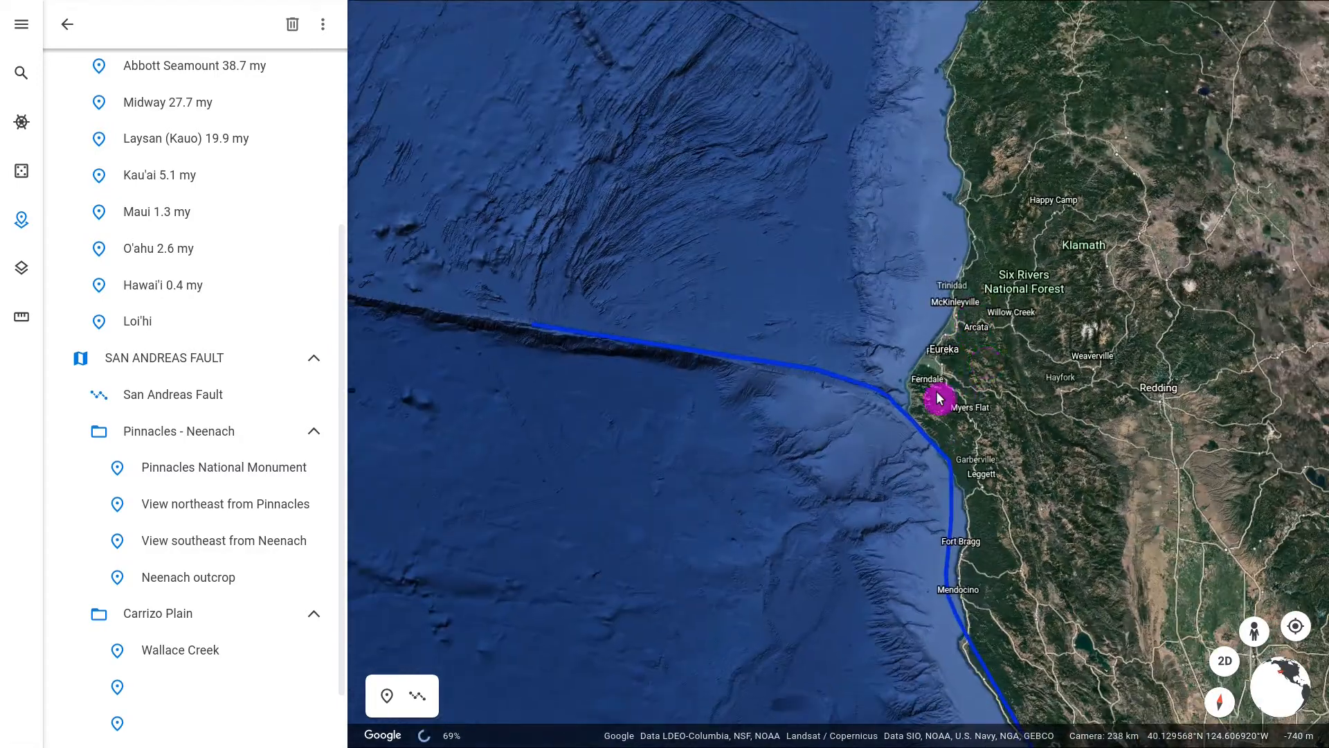
scroll(909, 433, up, 5)
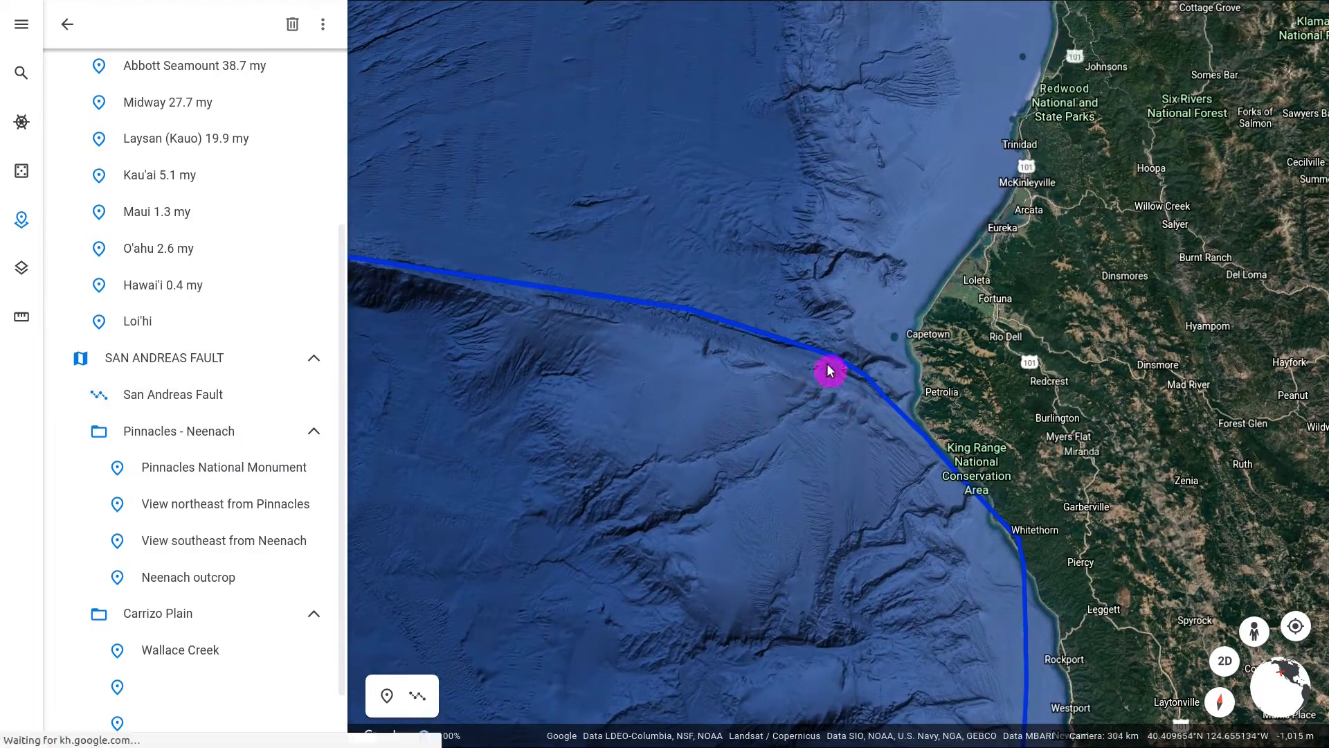
scroll(891, 422, down, 5)
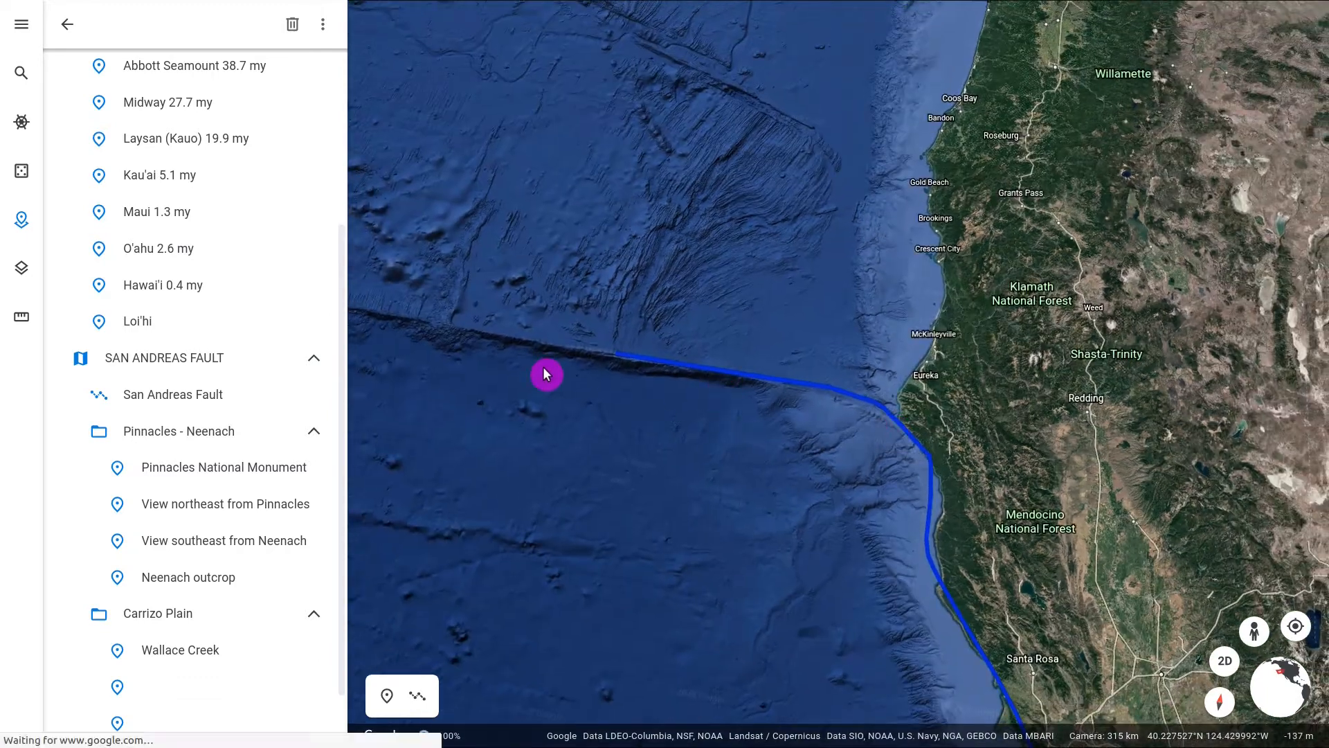
Step: Examine the seafloor fracture zone west of the San Andreas Fault line's offshore end and the ridges off the Oregon coast
drag(546, 374, 889, 402)
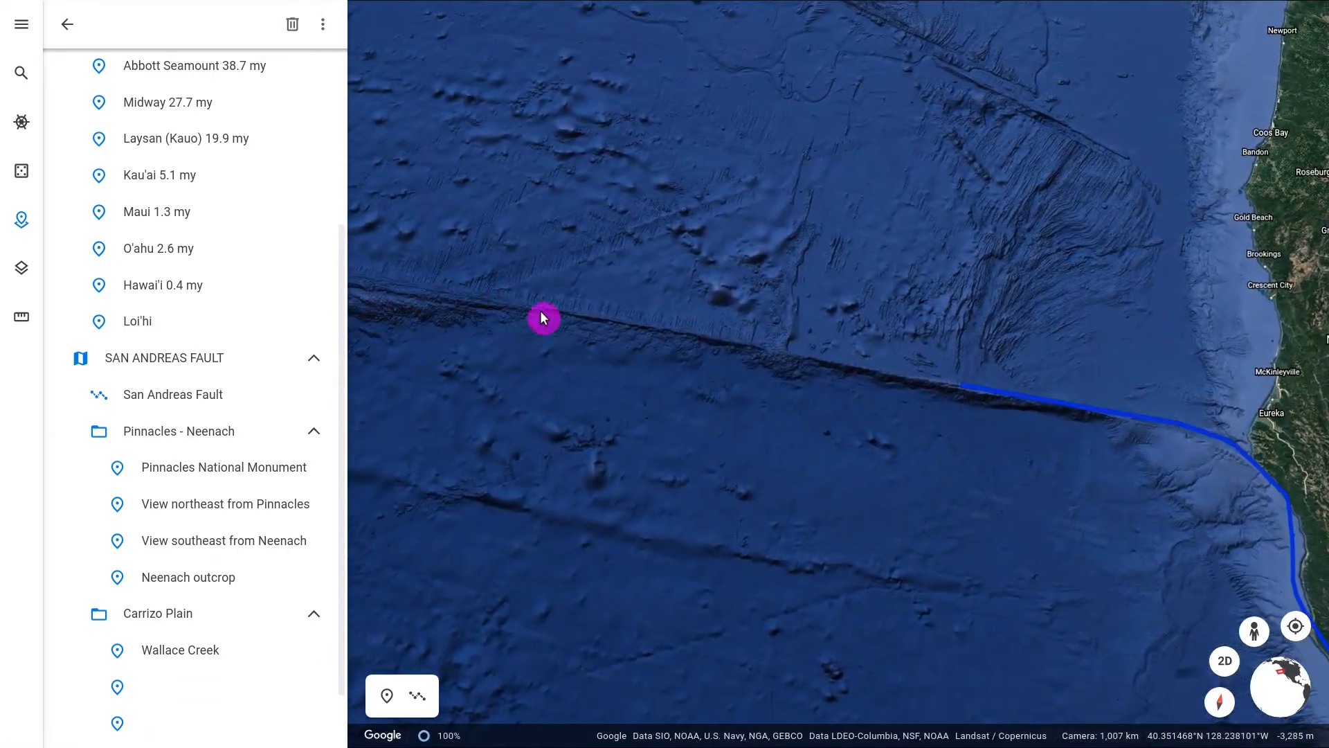
scroll(985, 439, down, 5)
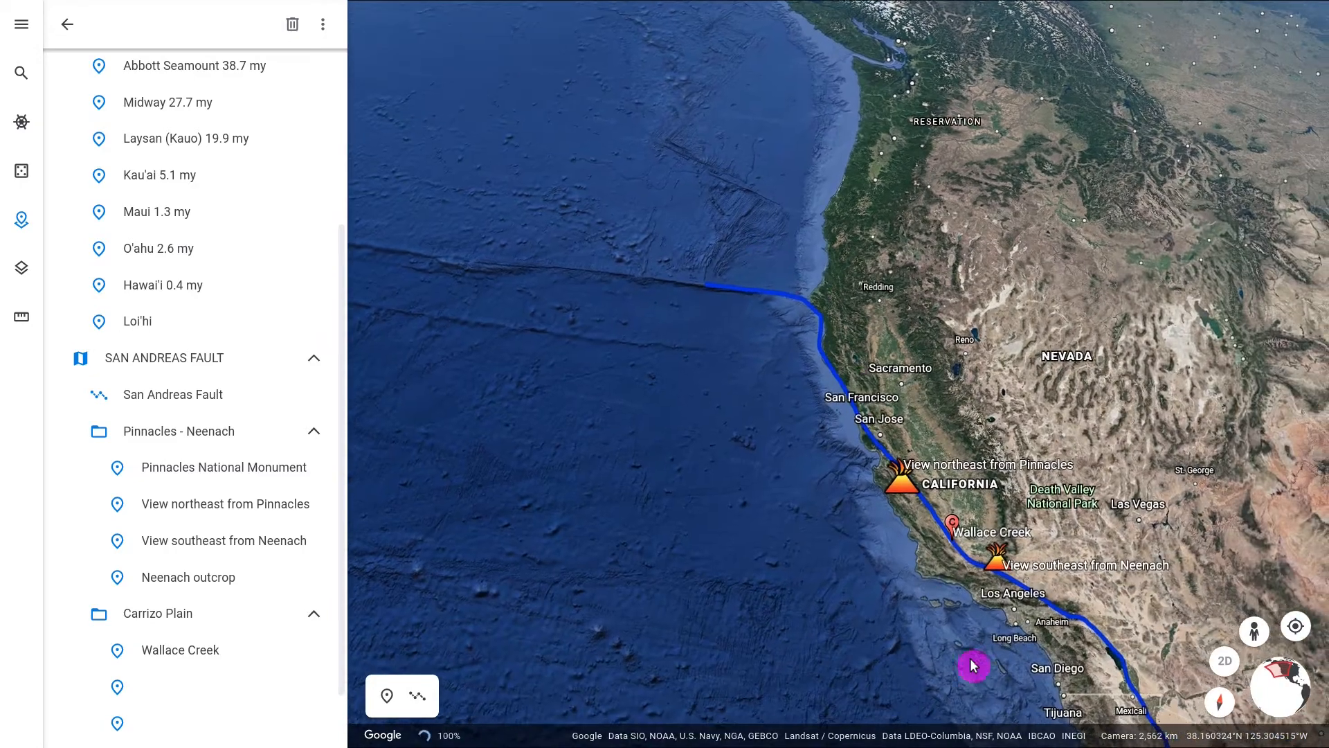
drag(973, 666, 1143, 564)
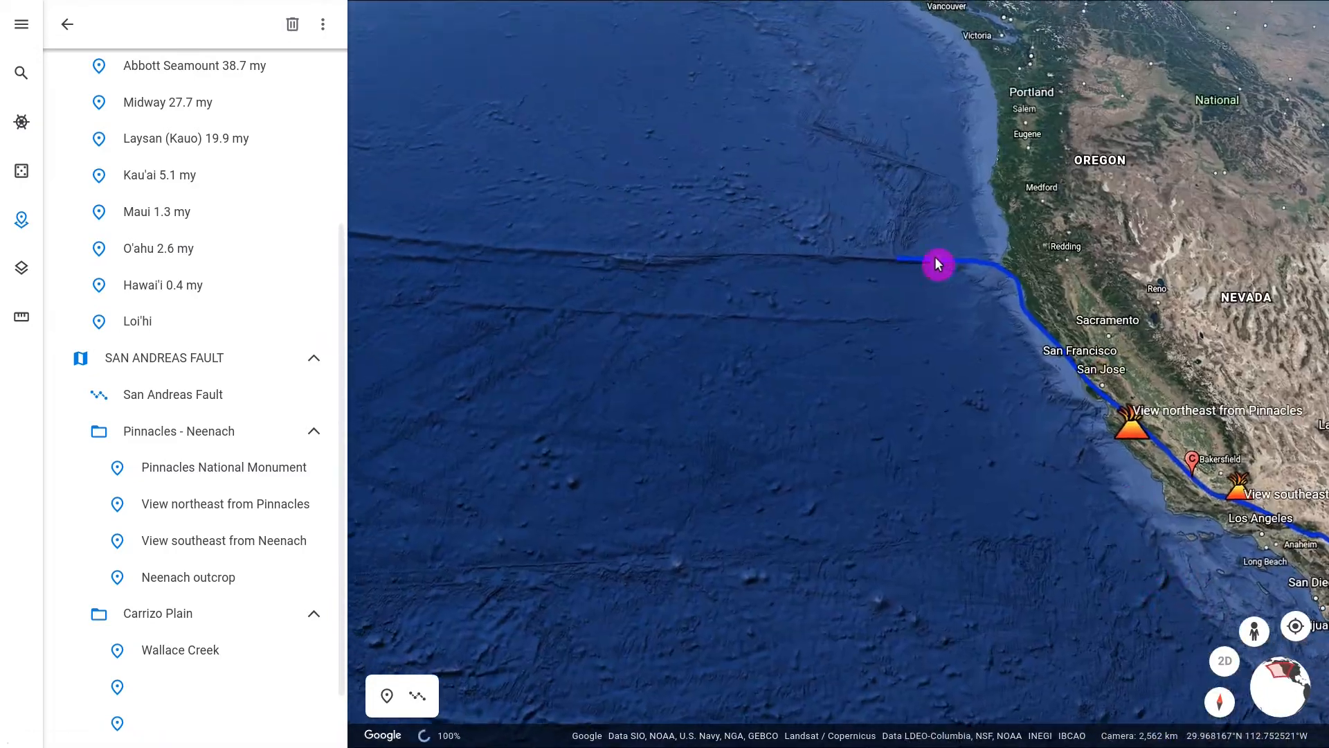
scroll(929, 273, up, 3)
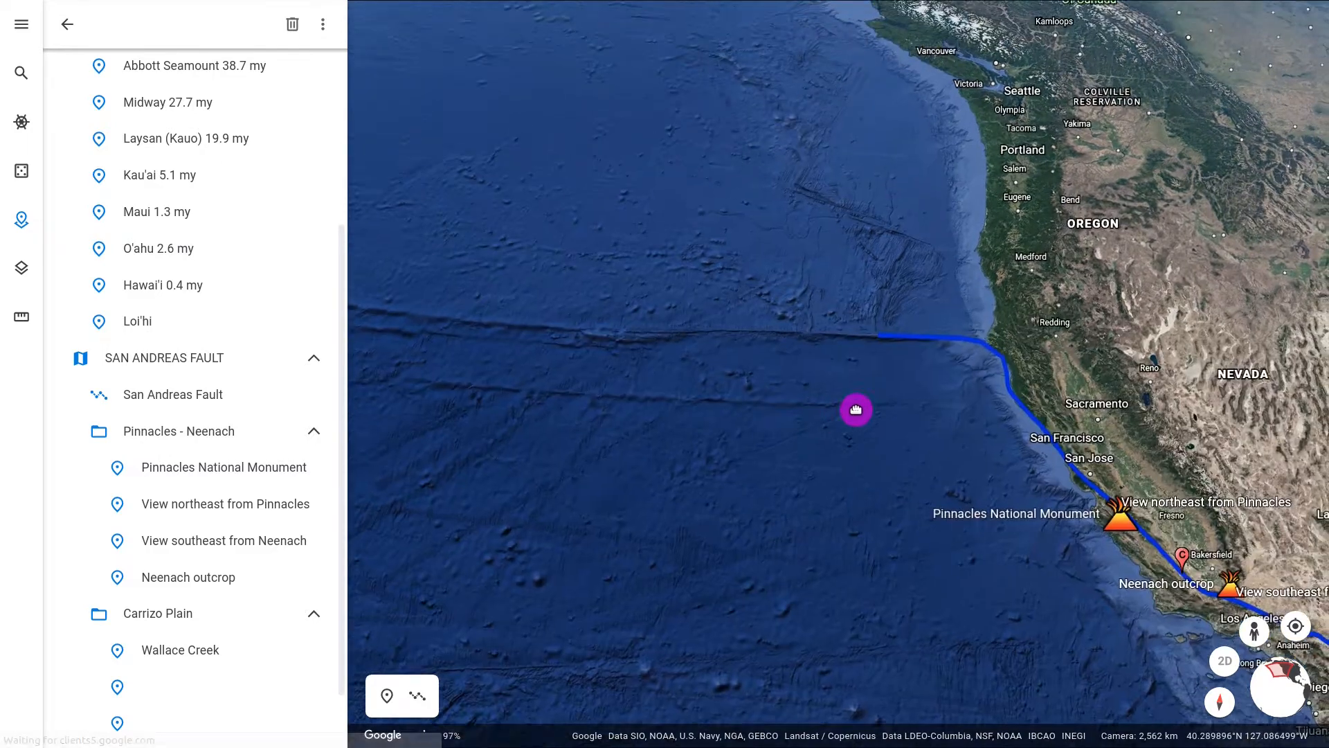
scroll(898, 344, up, 2)
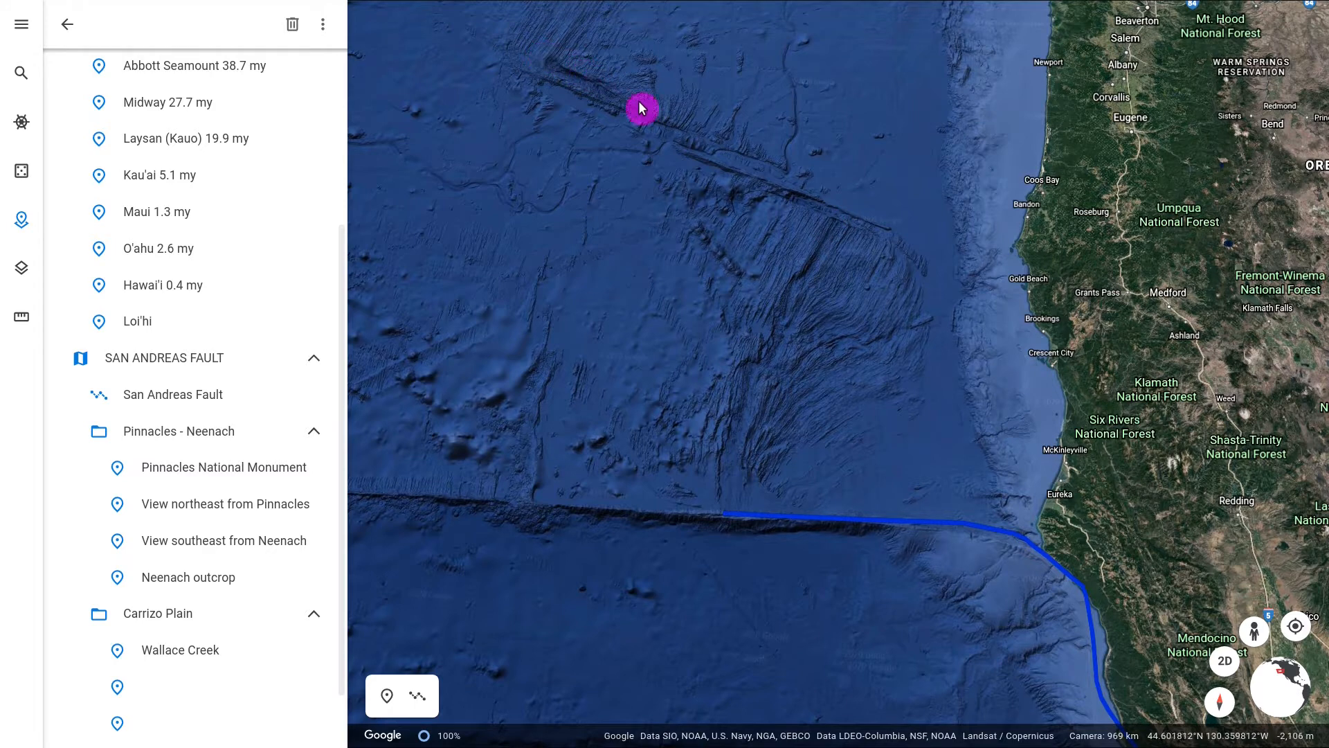
click(724, 513)
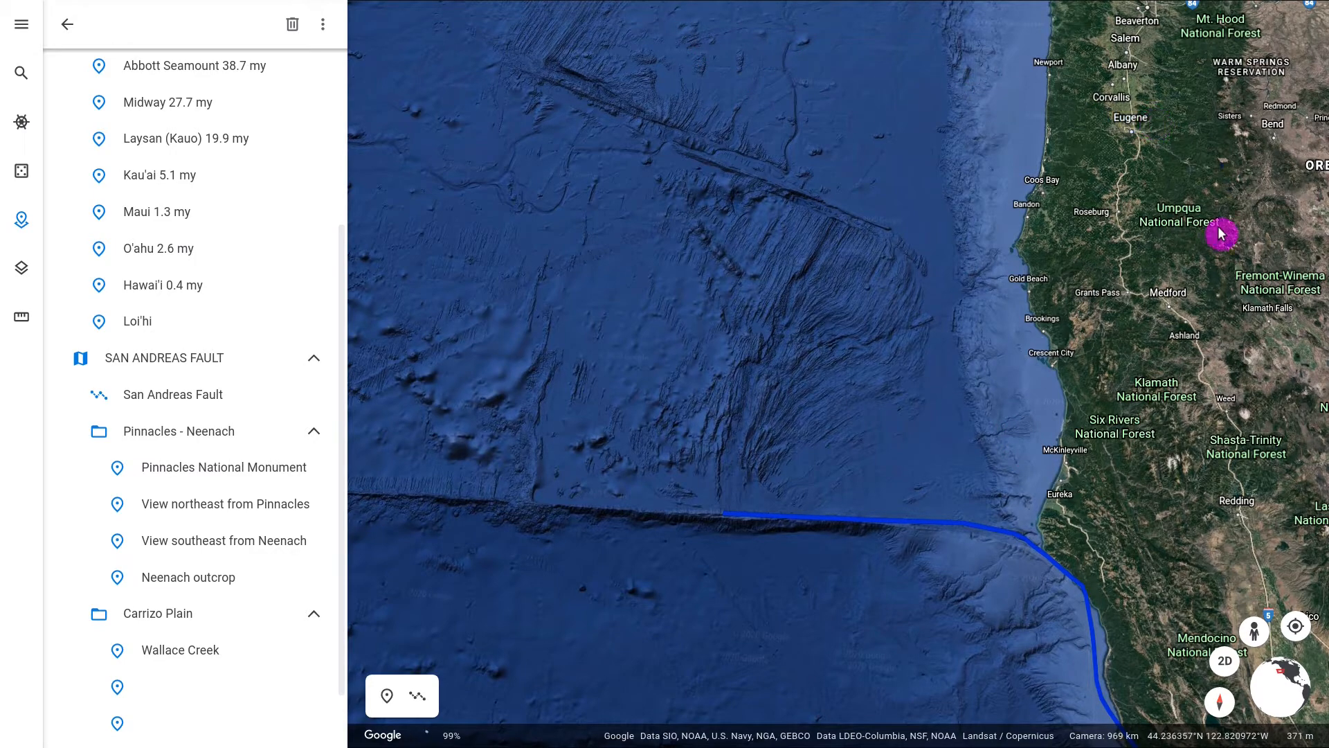
Step: Examine inland Oregon and northern California, and return to the San Andreas Fault between San Francisco and Los Angeles
drag(1168, 156, 653, 127)
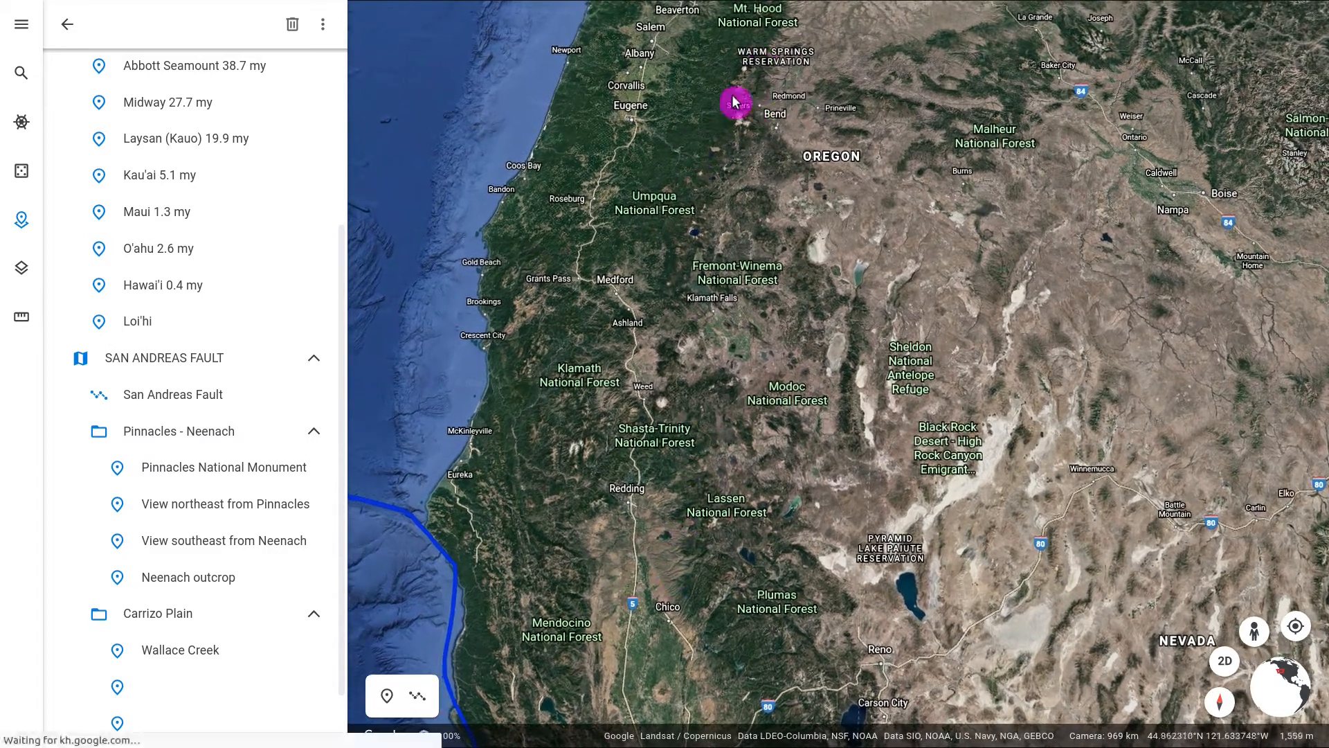
drag(434, 438, 640, 15)
drag(856, 660, 647, 425)
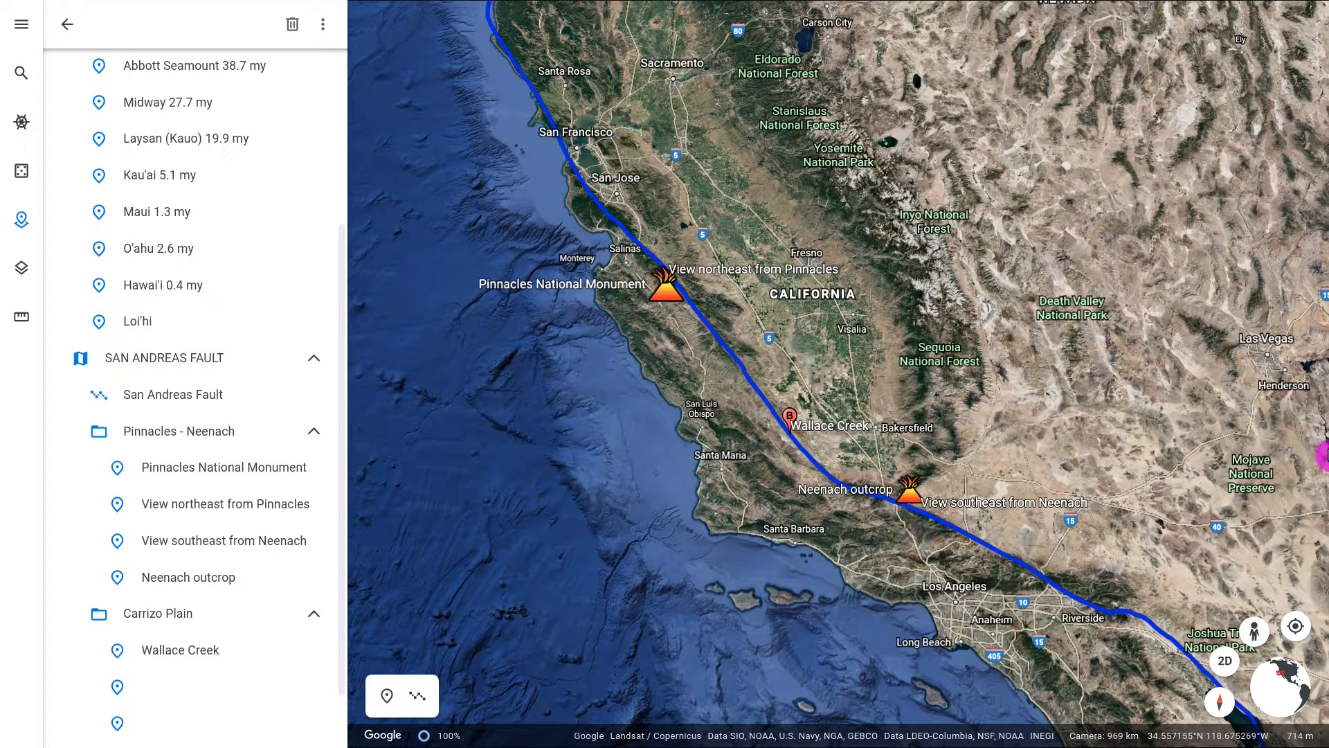
Step: Leave the Lab 12 Tectonics feature list, hide the projects list, and show the whole fault line within North America
click(73, 30)
click(69, 32)
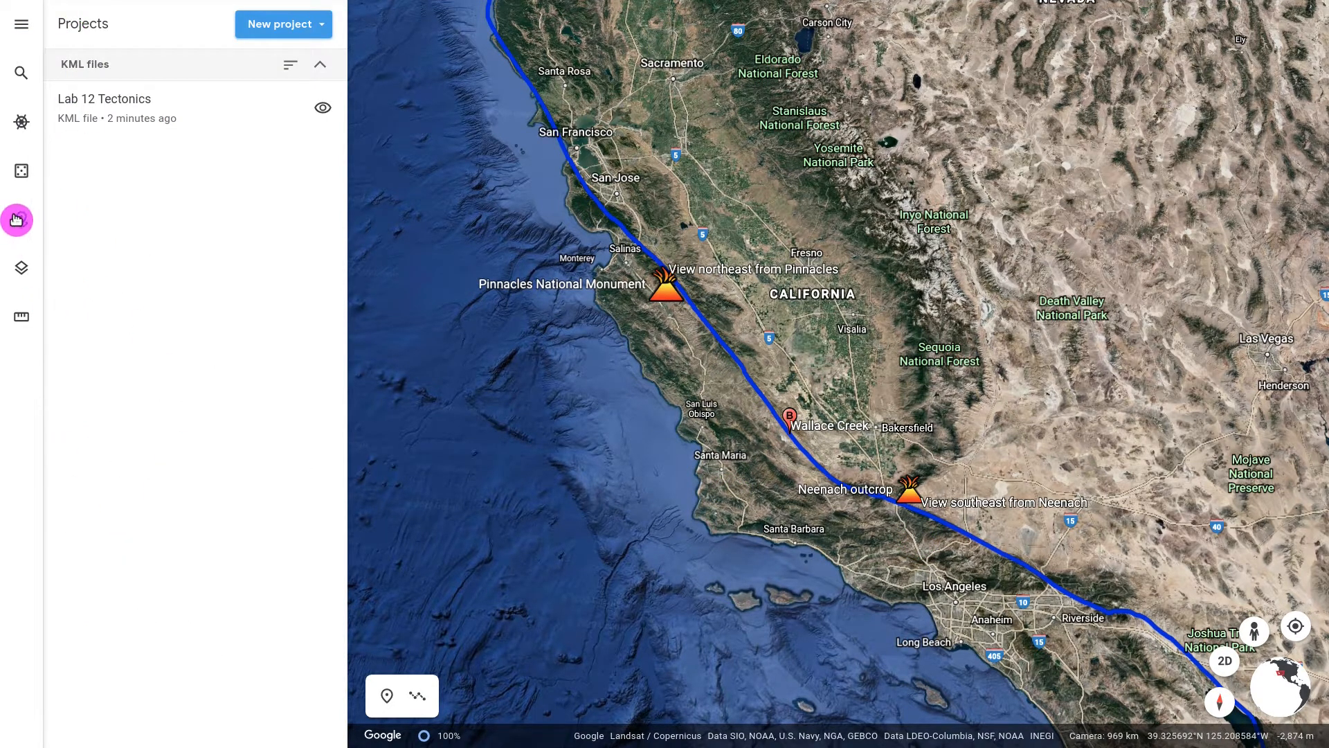
click(16, 221)
scroll(583, 493, down, 5)
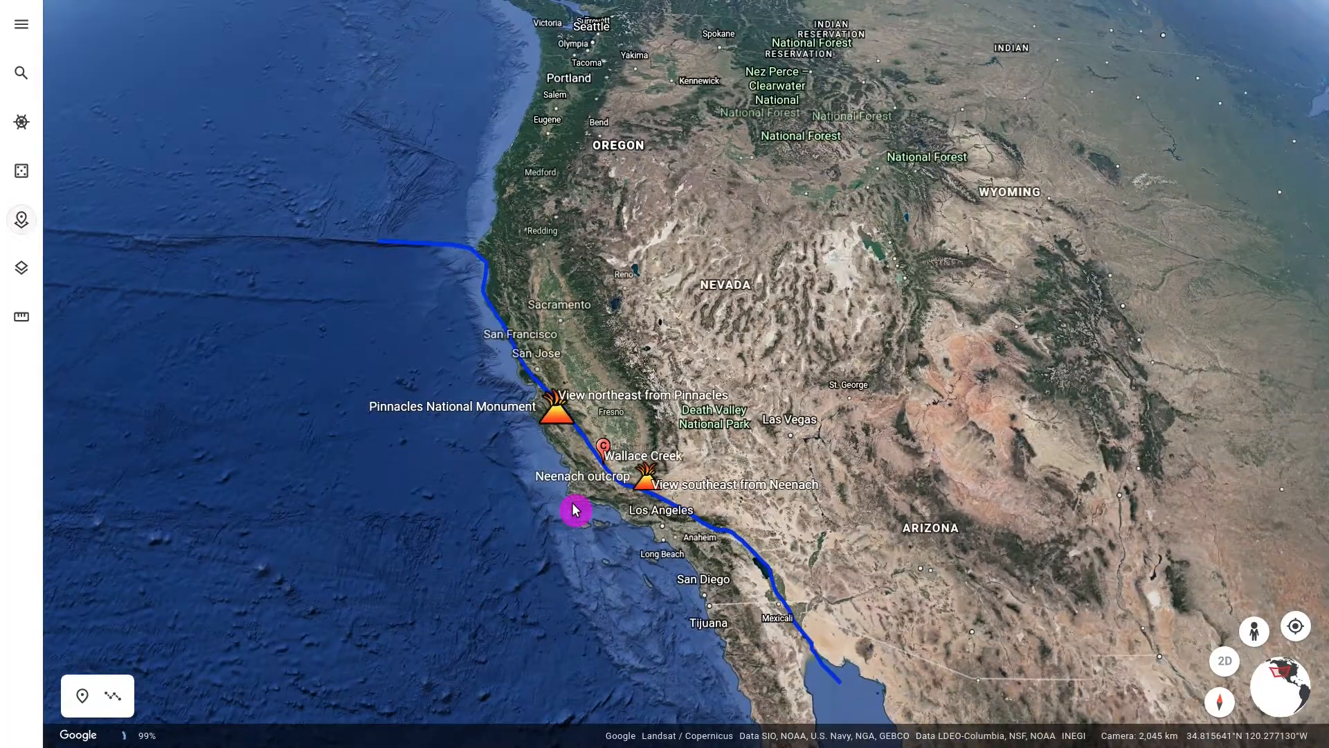
scroll(575, 510, down, 5)
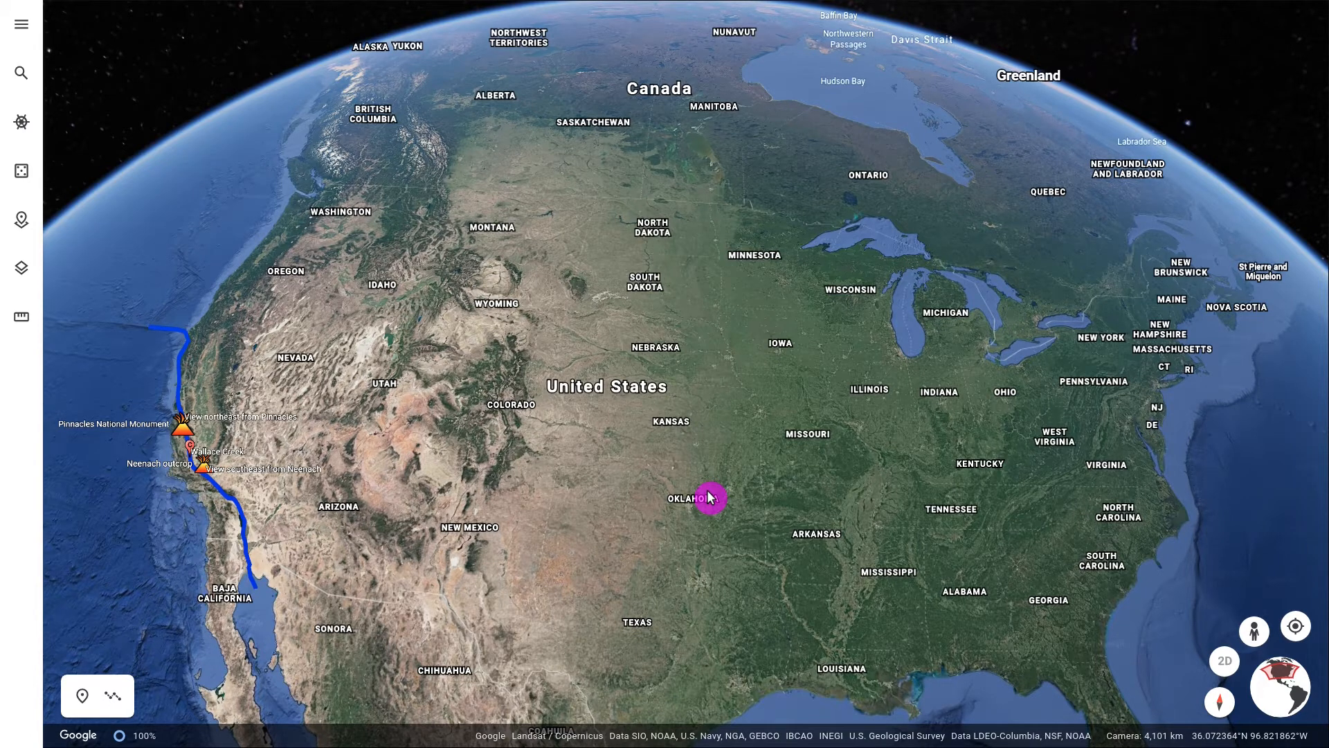
key(Escape)
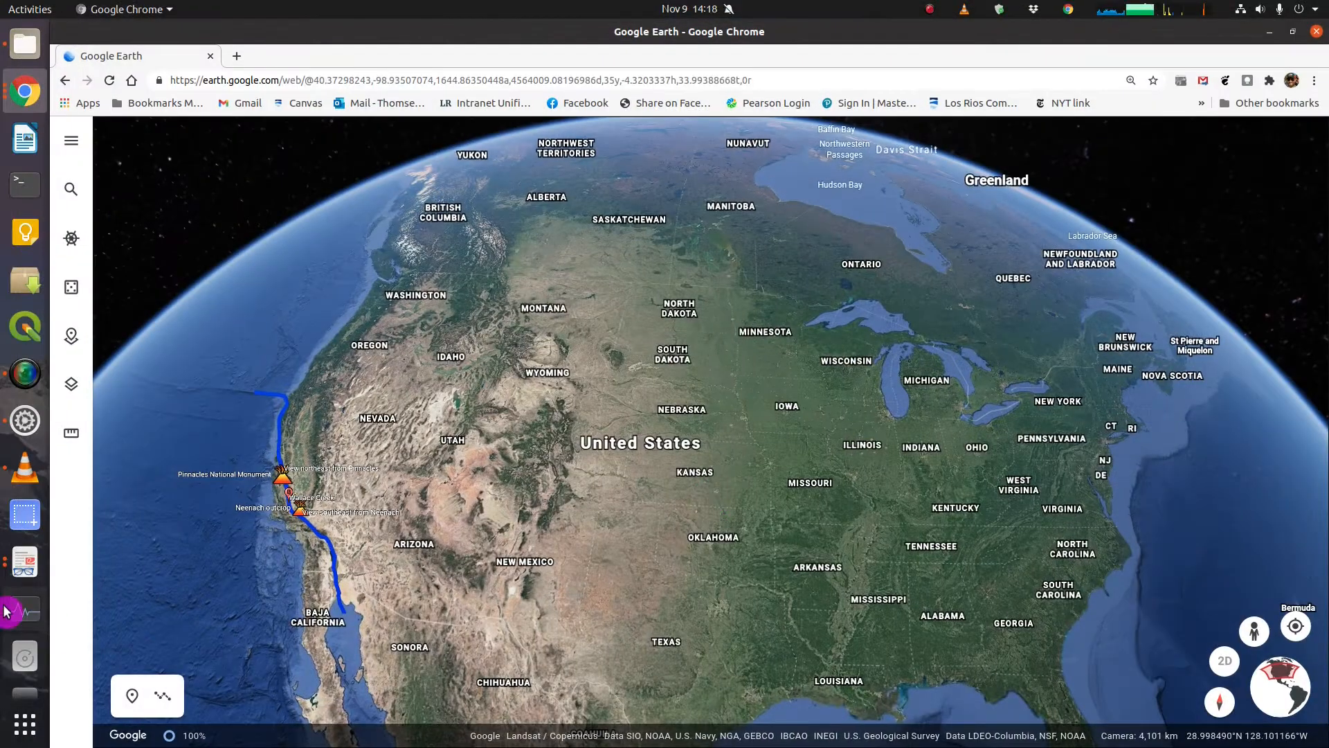
click(27, 370)
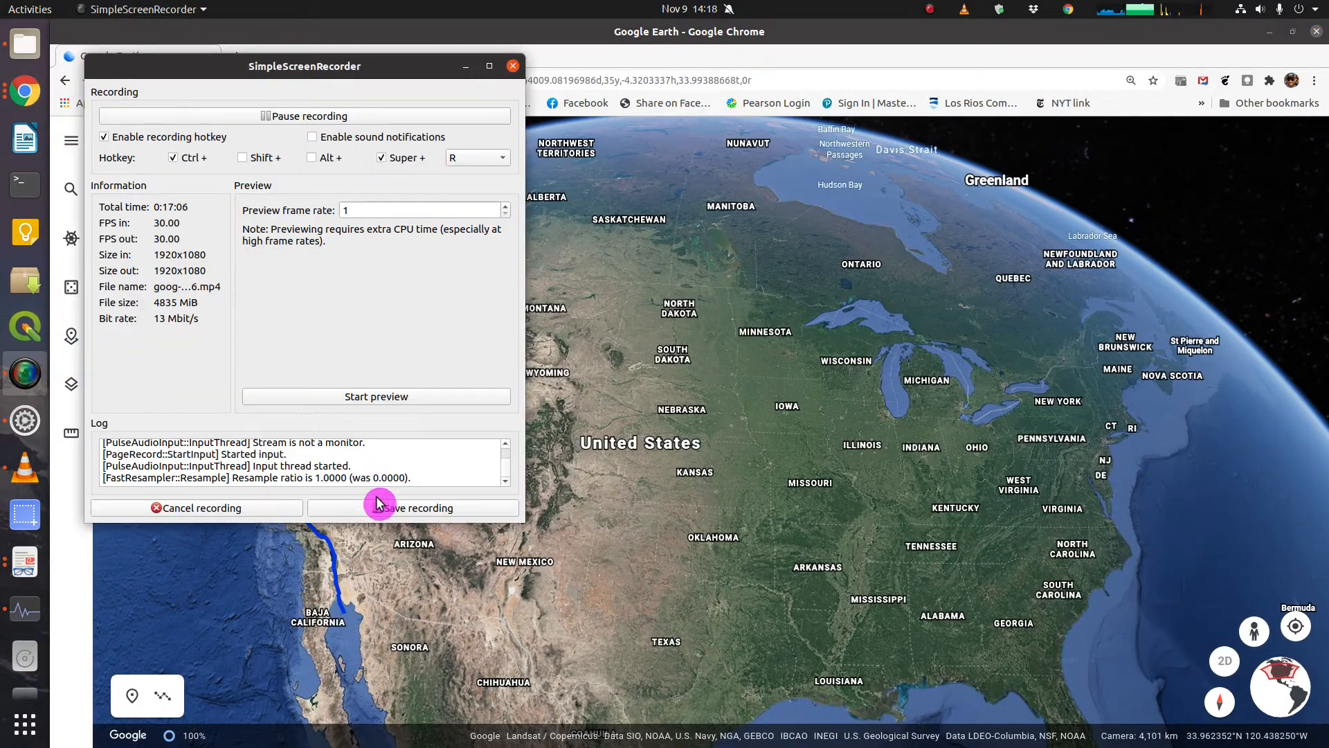